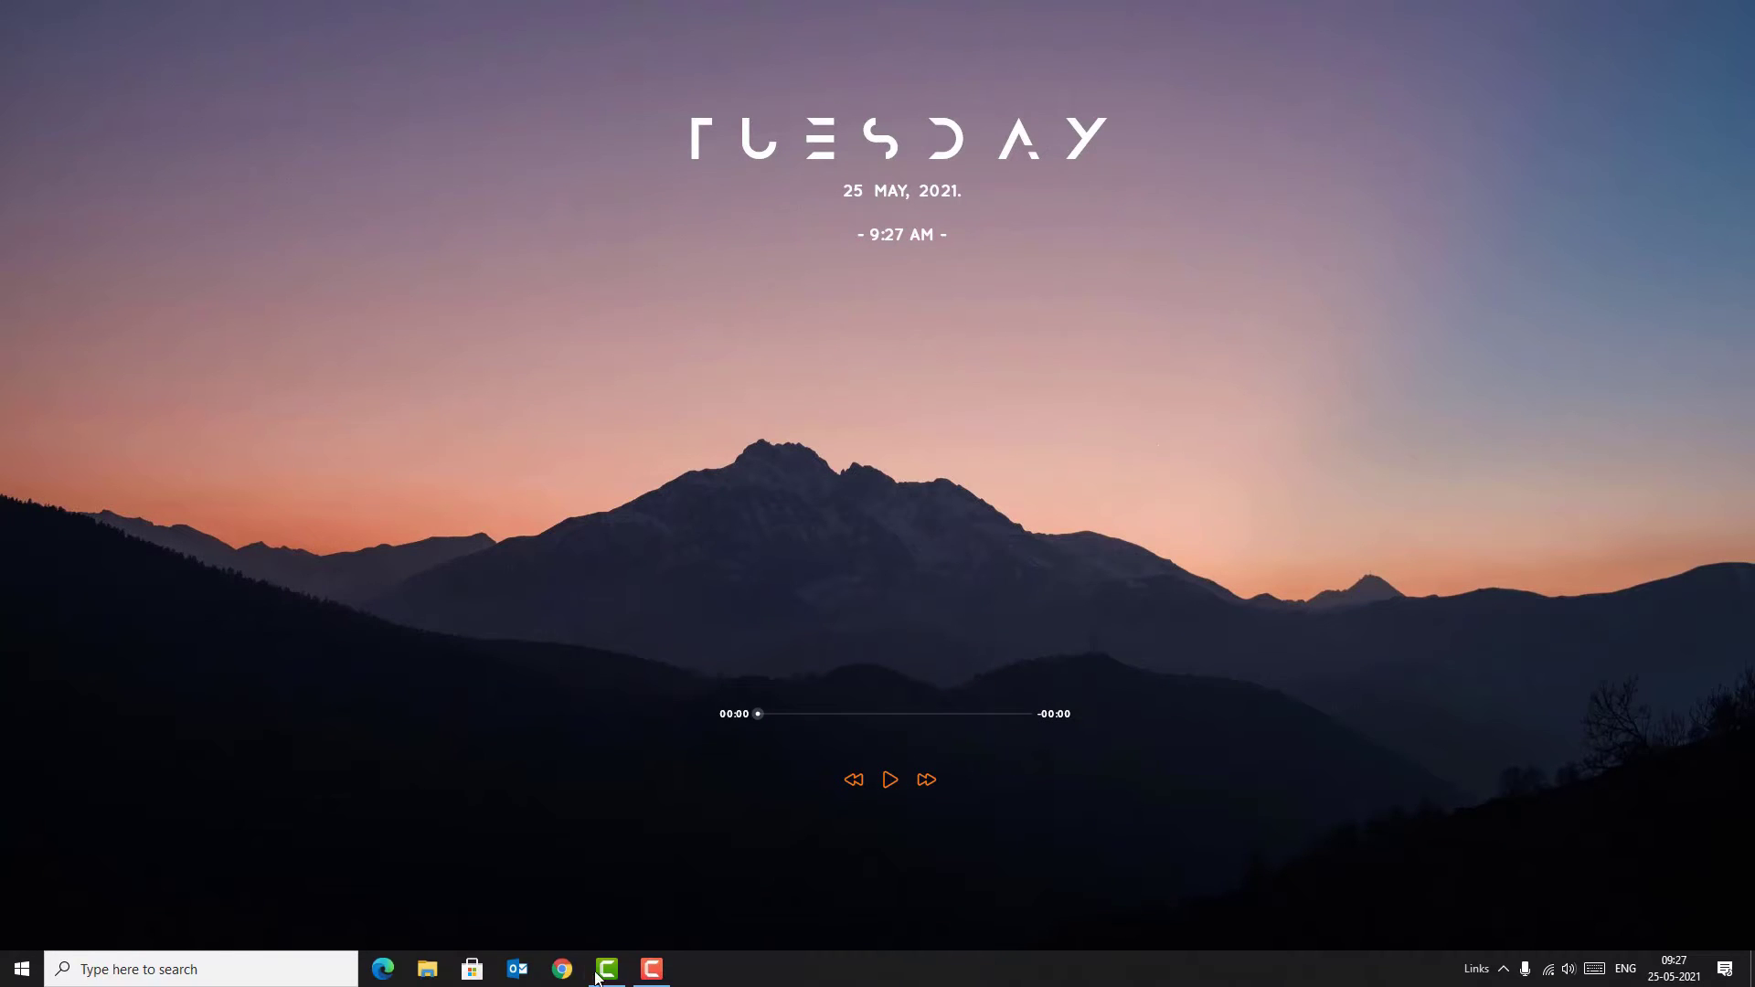
- Search for 'run', open the Run dialog and enter services.msc
left_click(299, 971)
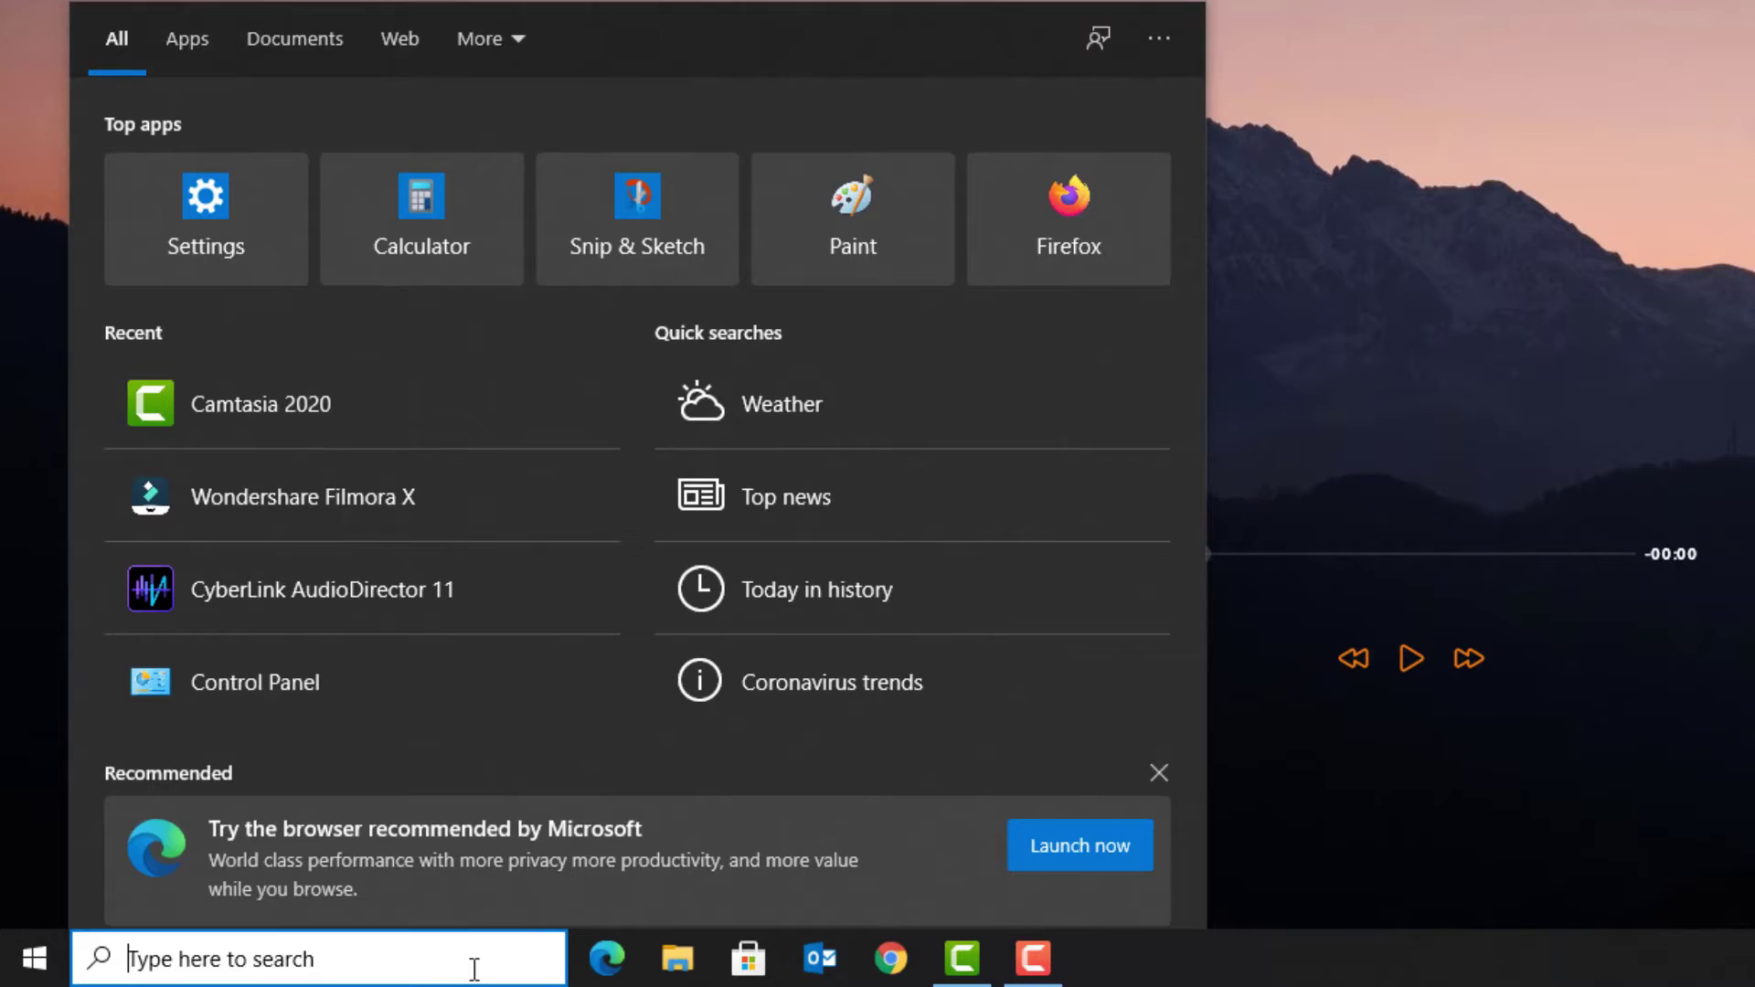
type("run")
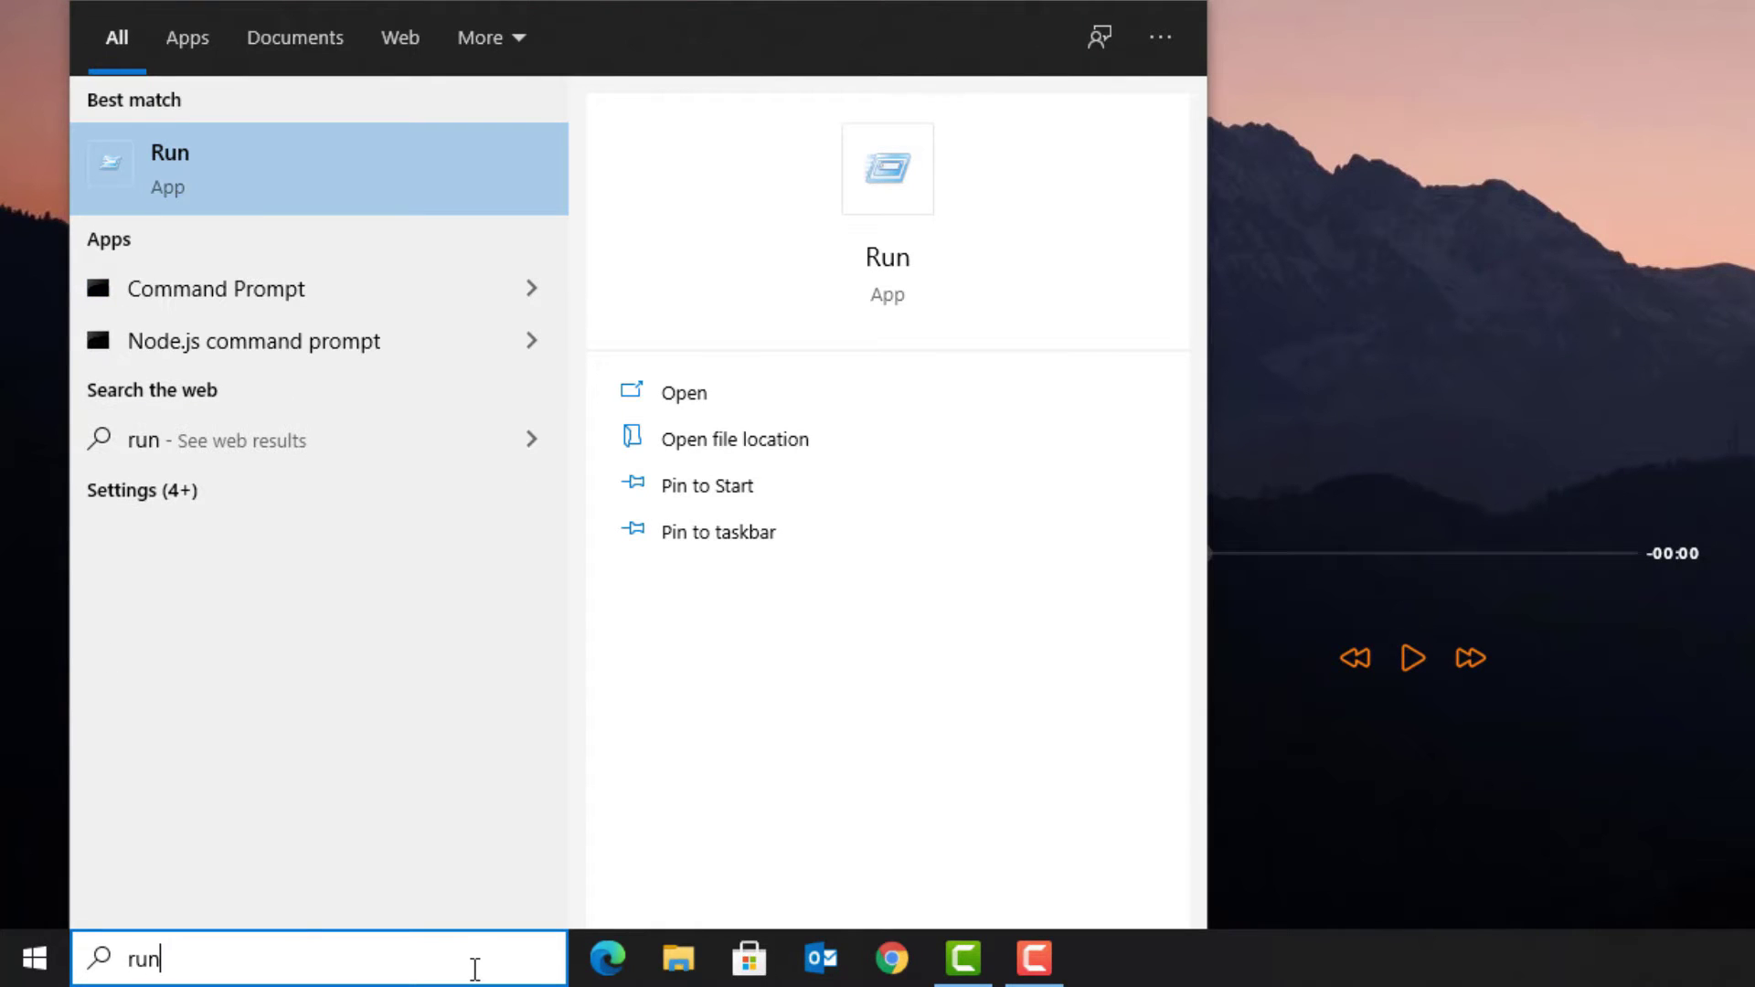
left_click(209, 174)
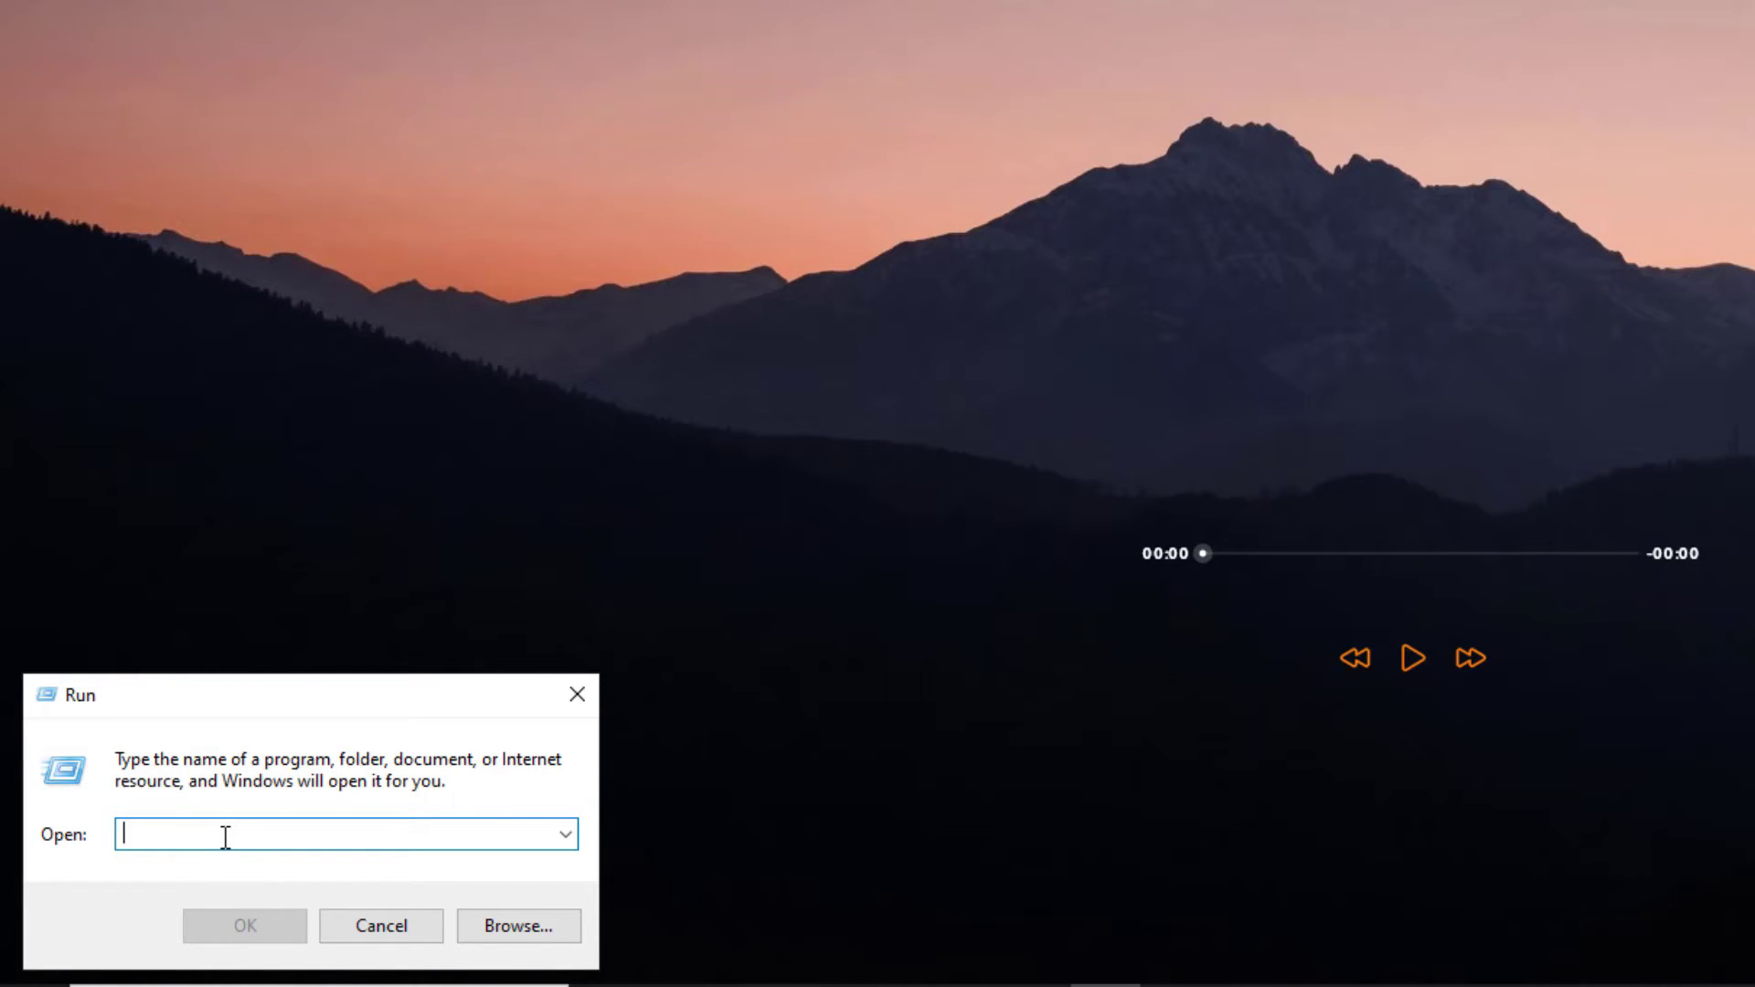
type("servi")
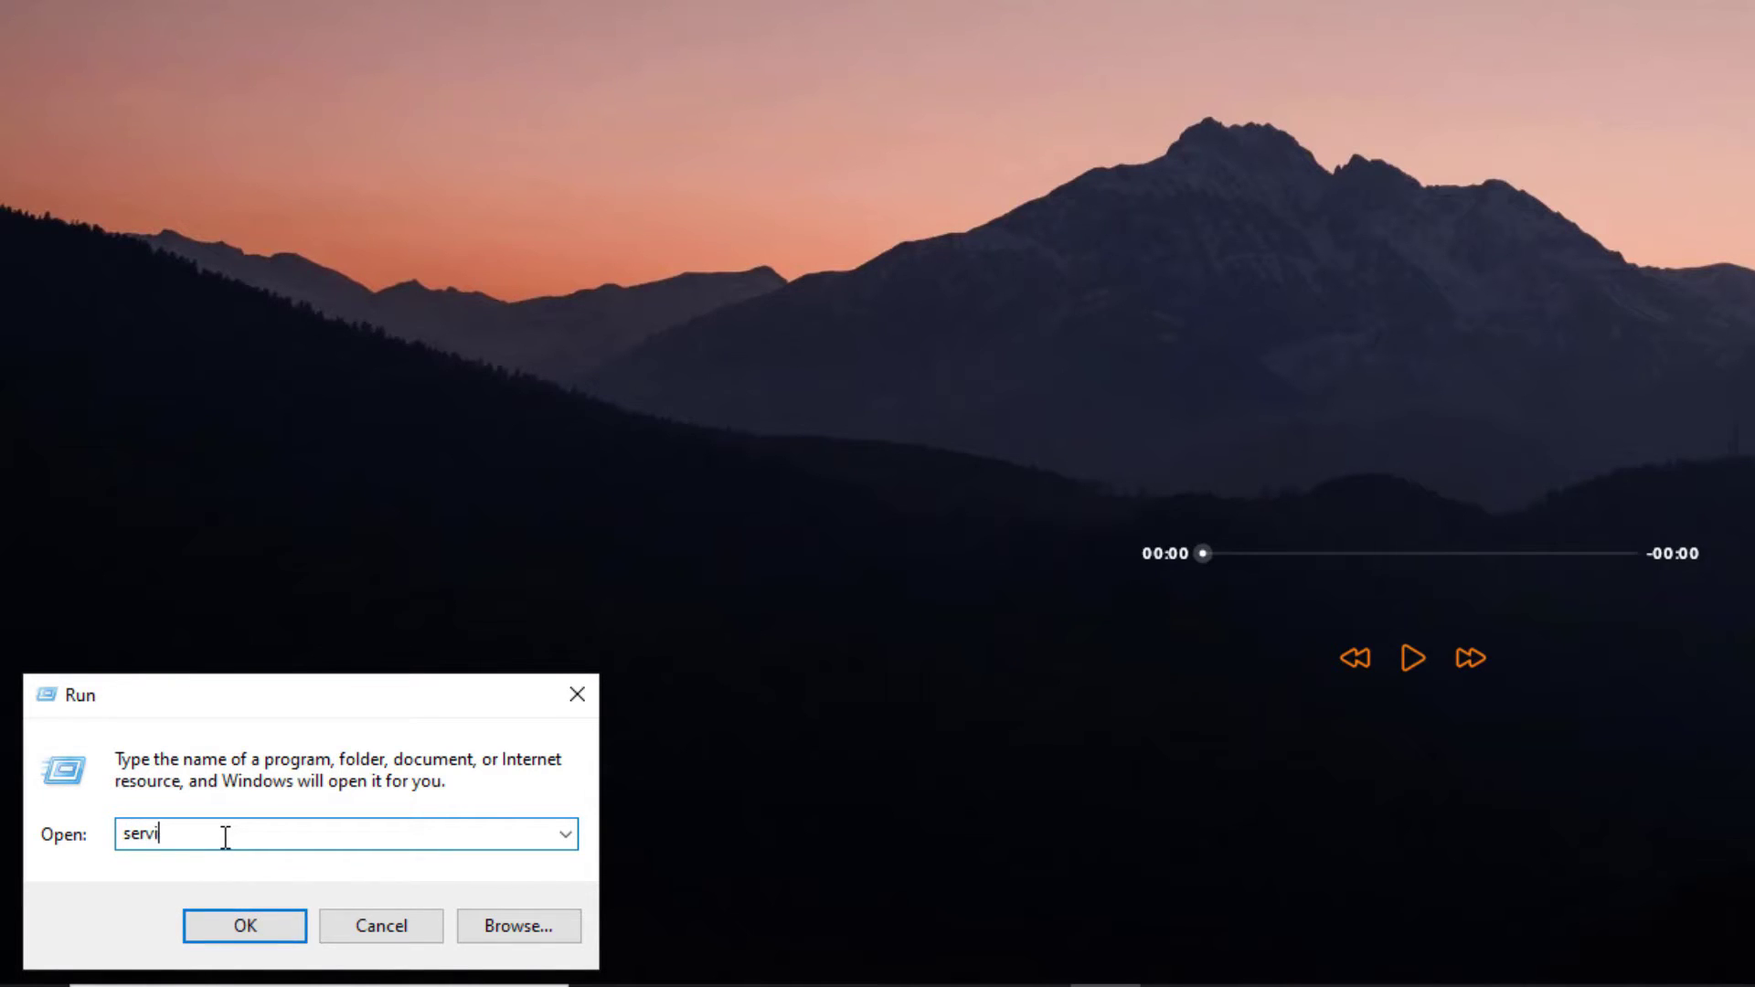
type("ces.msc")
- Launch the Services console, refresh the DNS Client service, then close Services
left_click(220, 931)
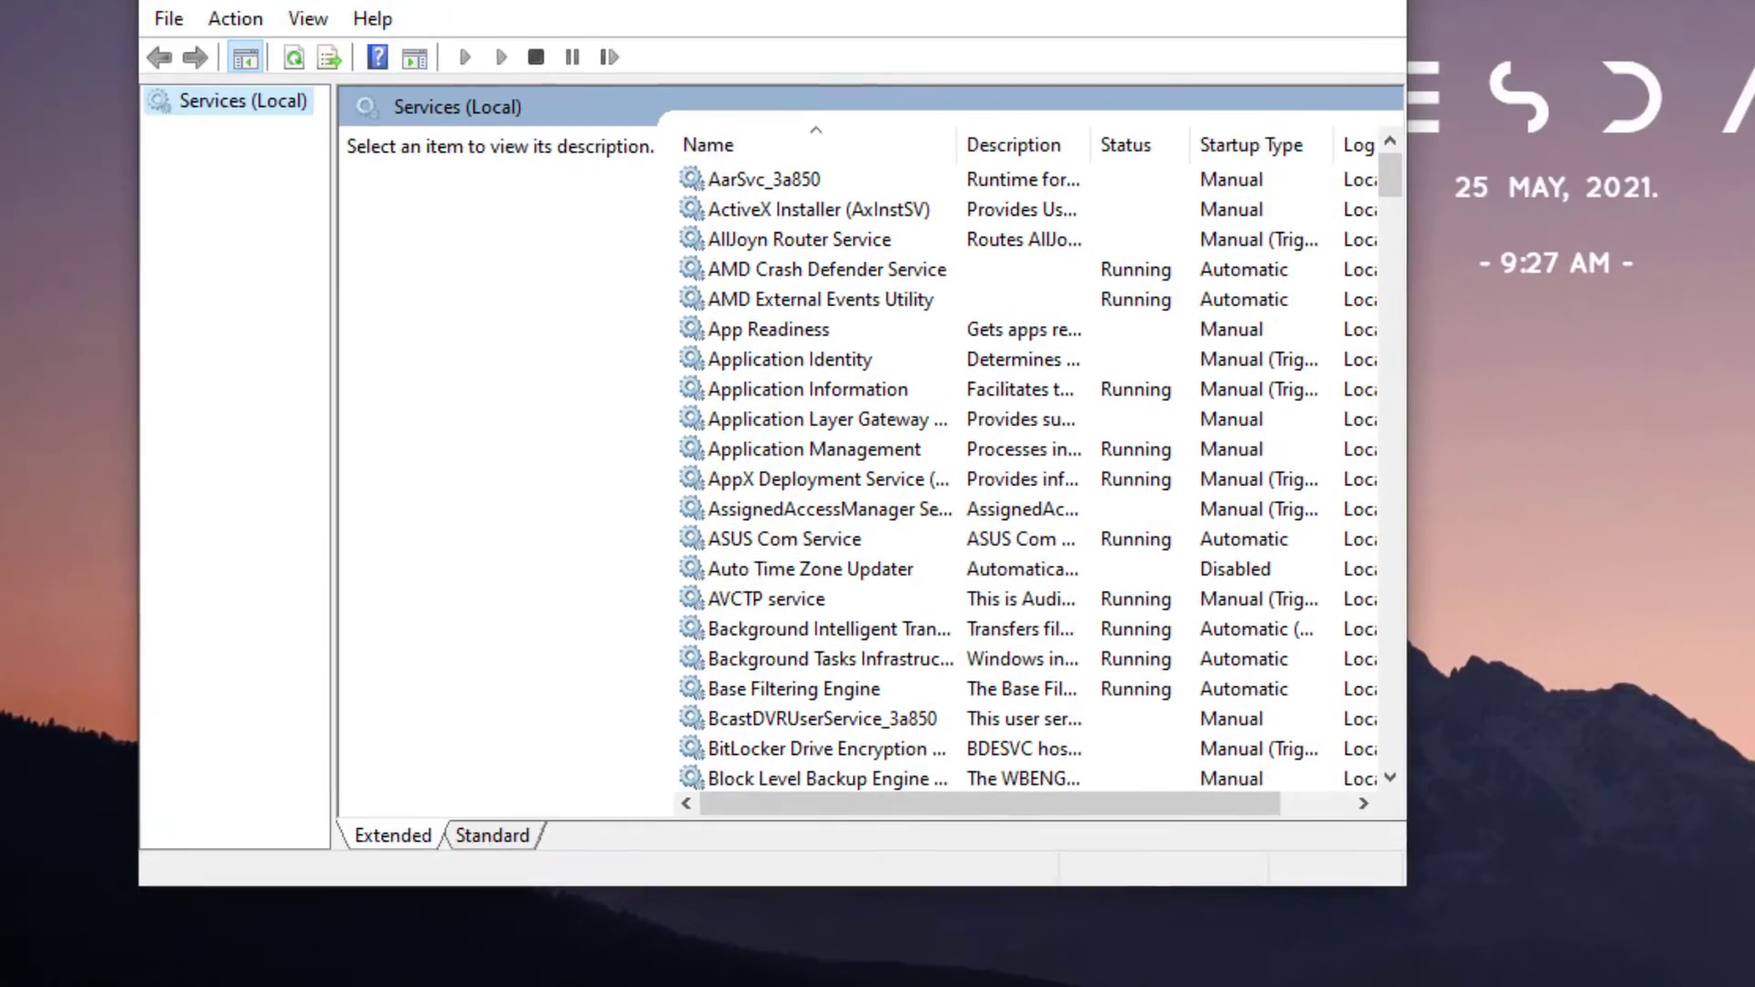
left_click(749, 337)
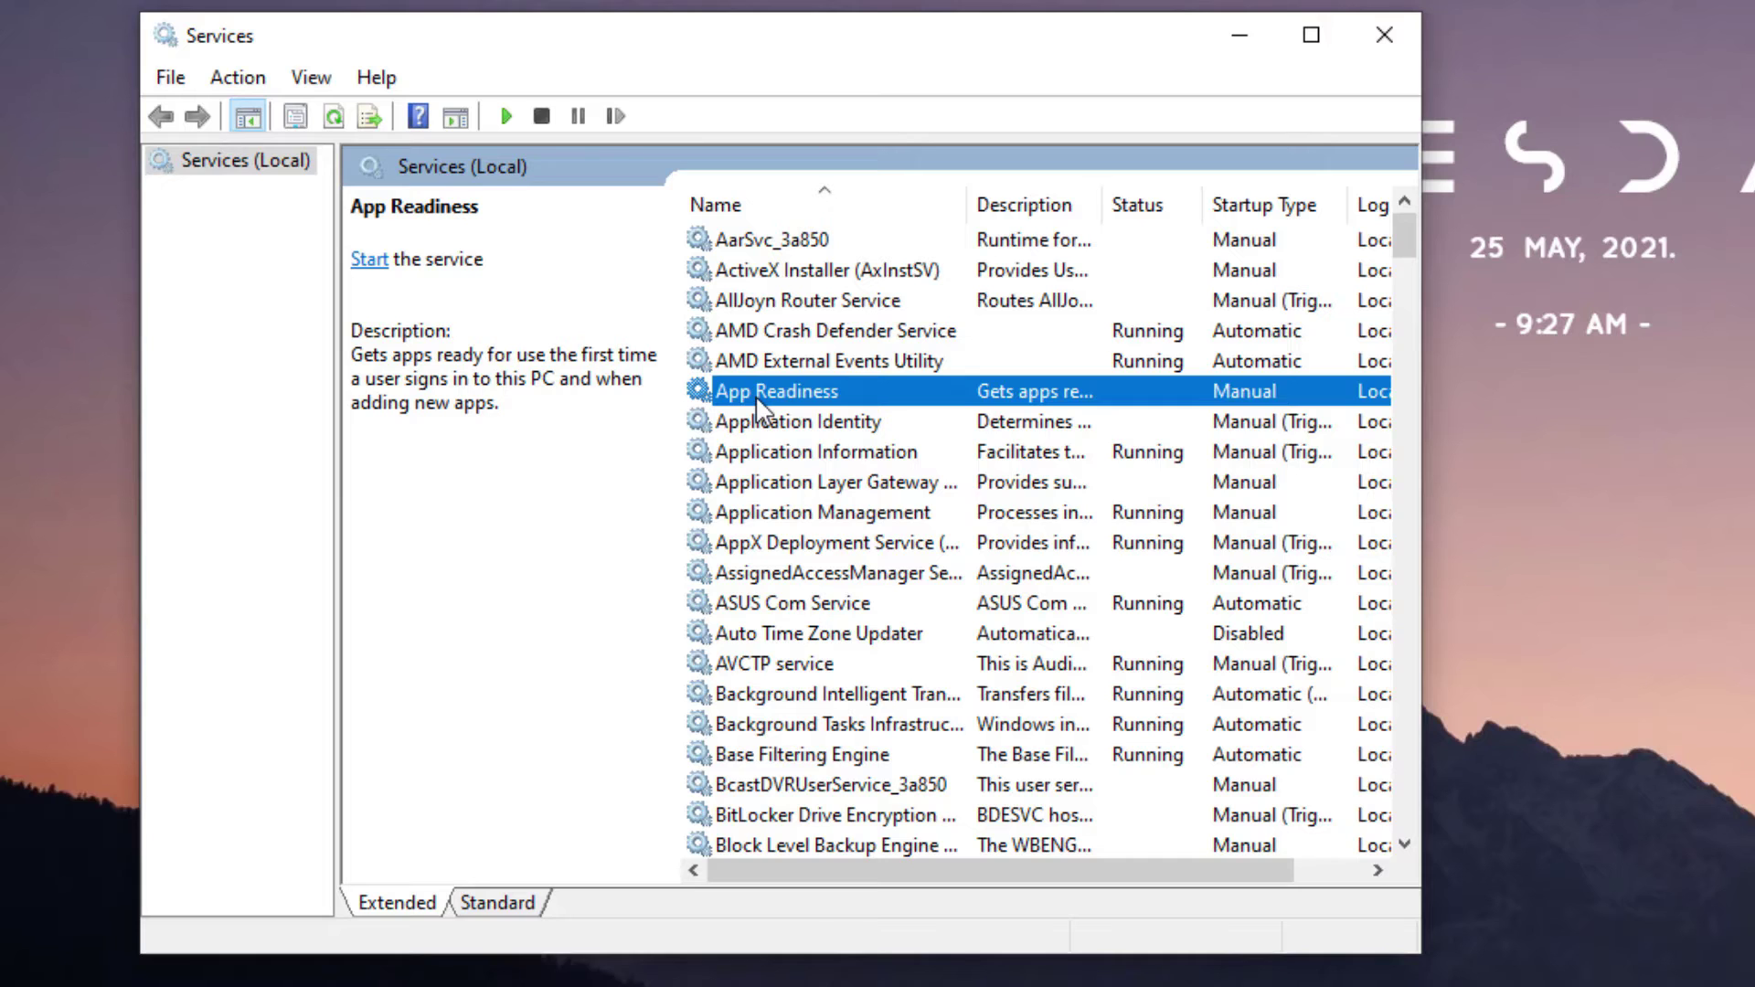
key("d")
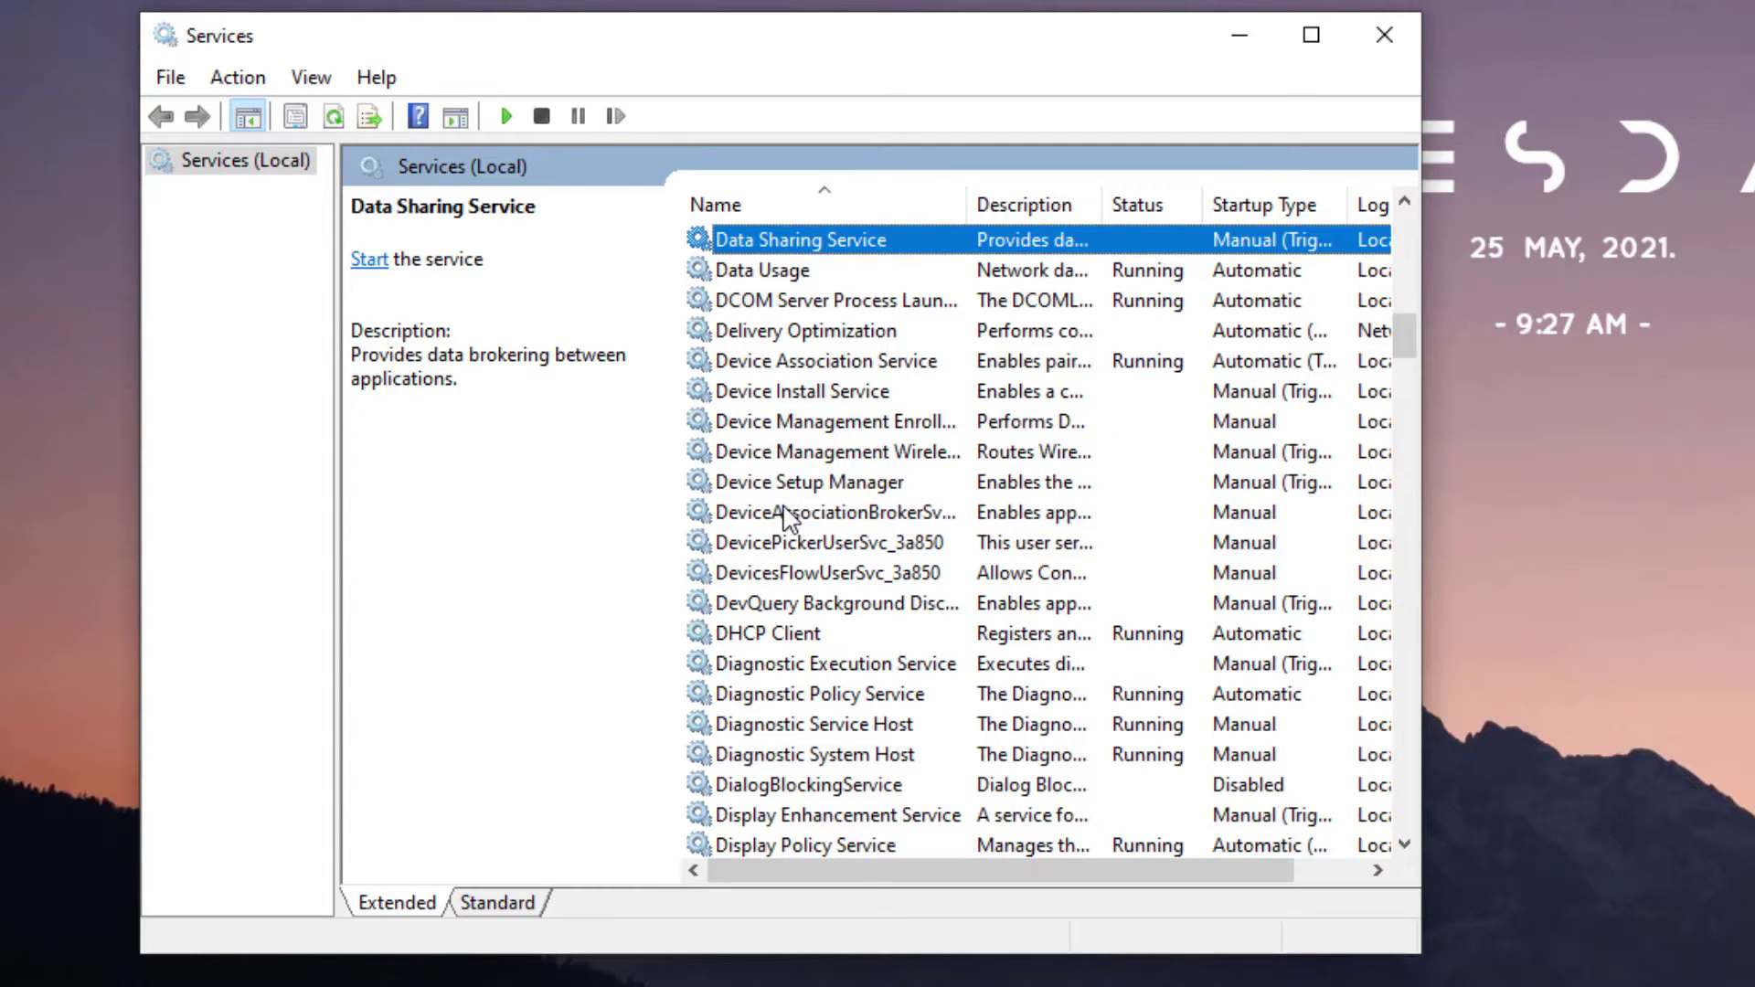
scroll(837, 731, "down", 2)
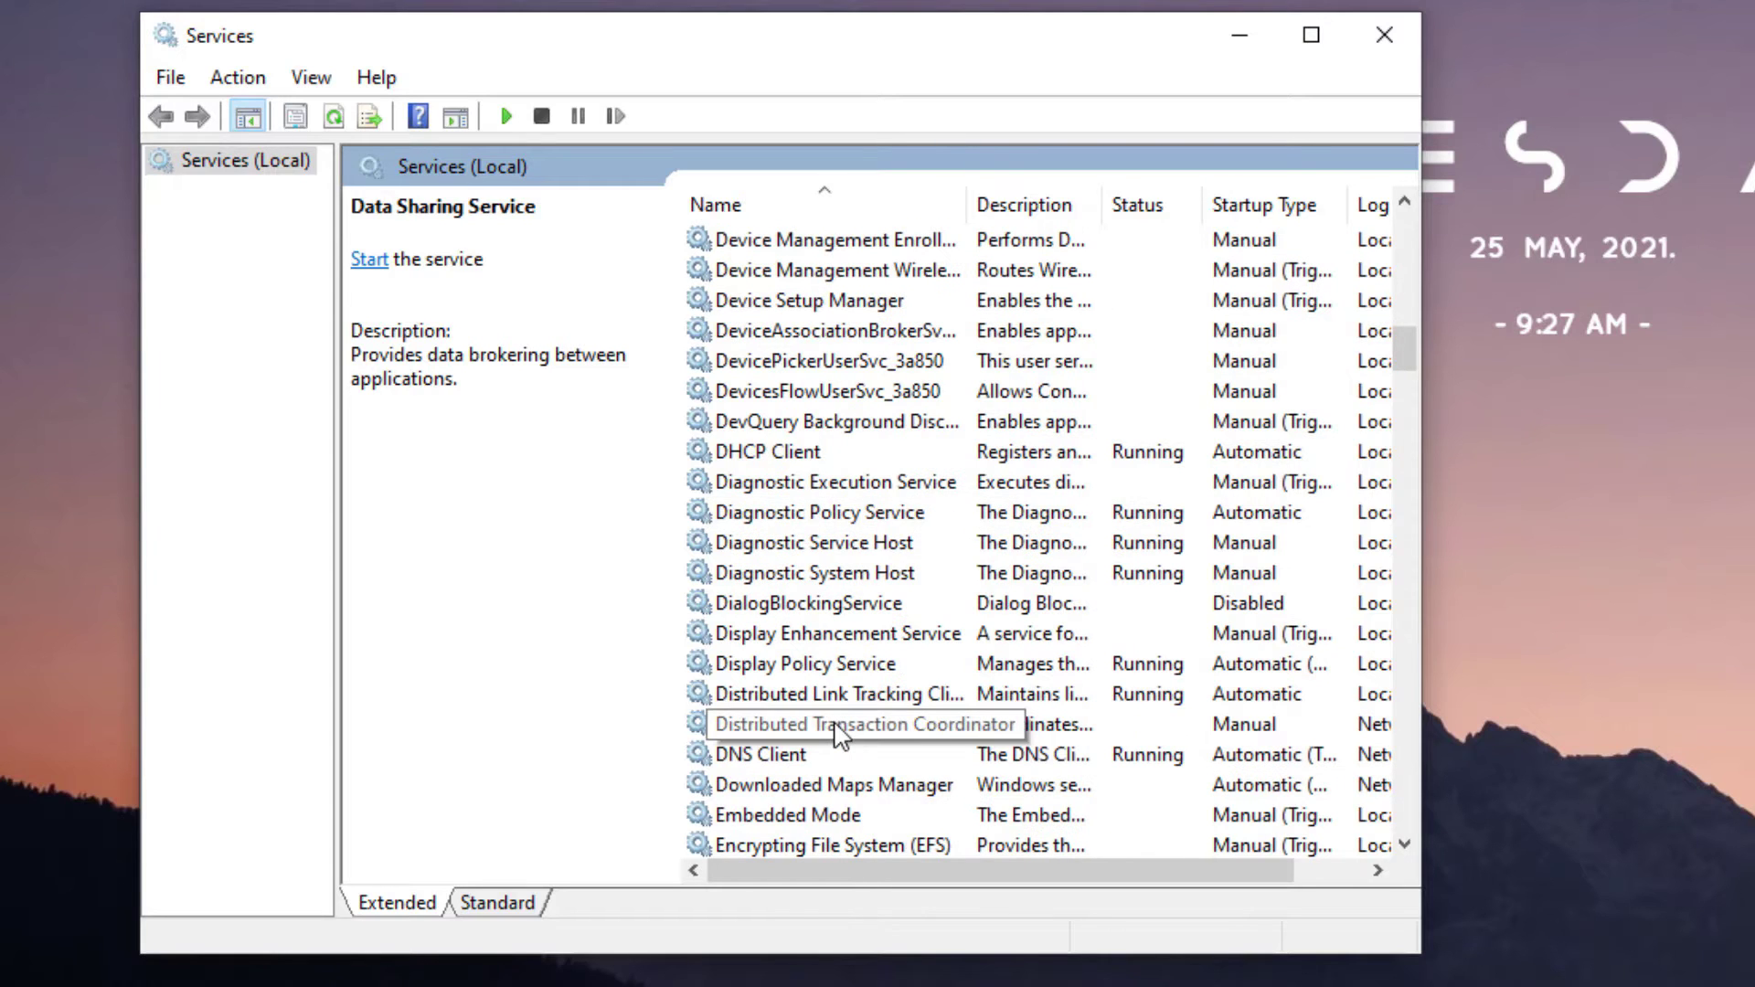
left_click(755, 763)
right_click(775, 759)
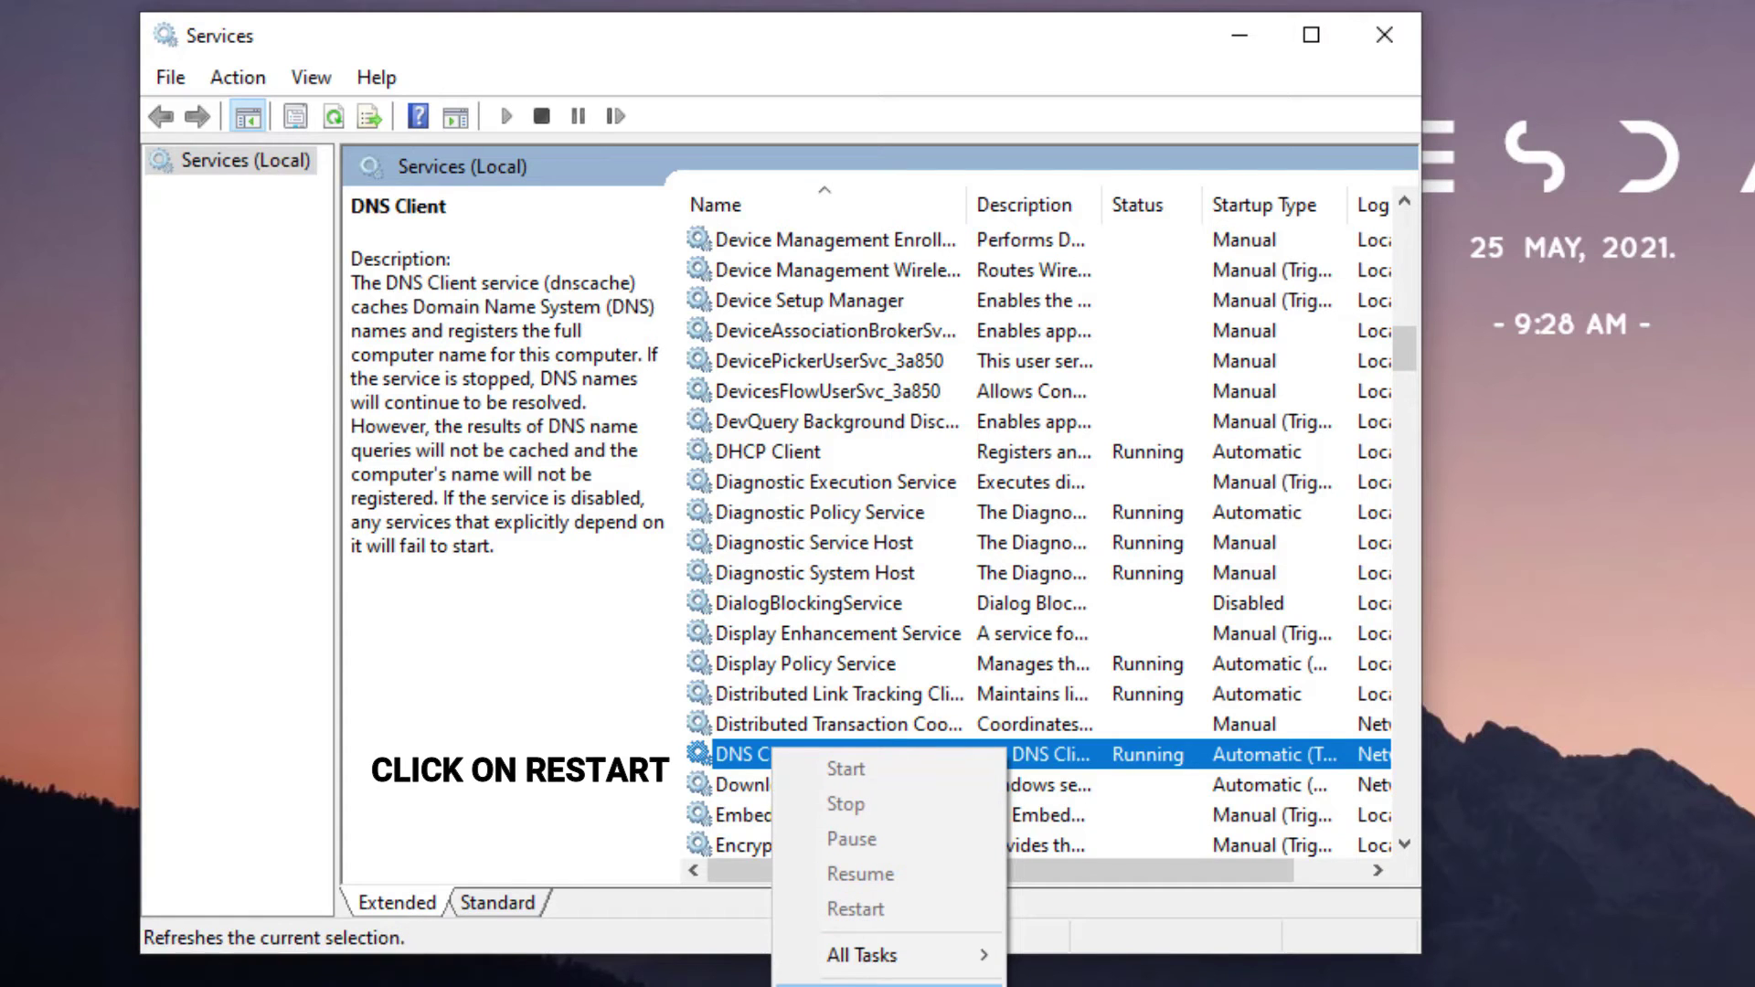
left_click(887, 984)
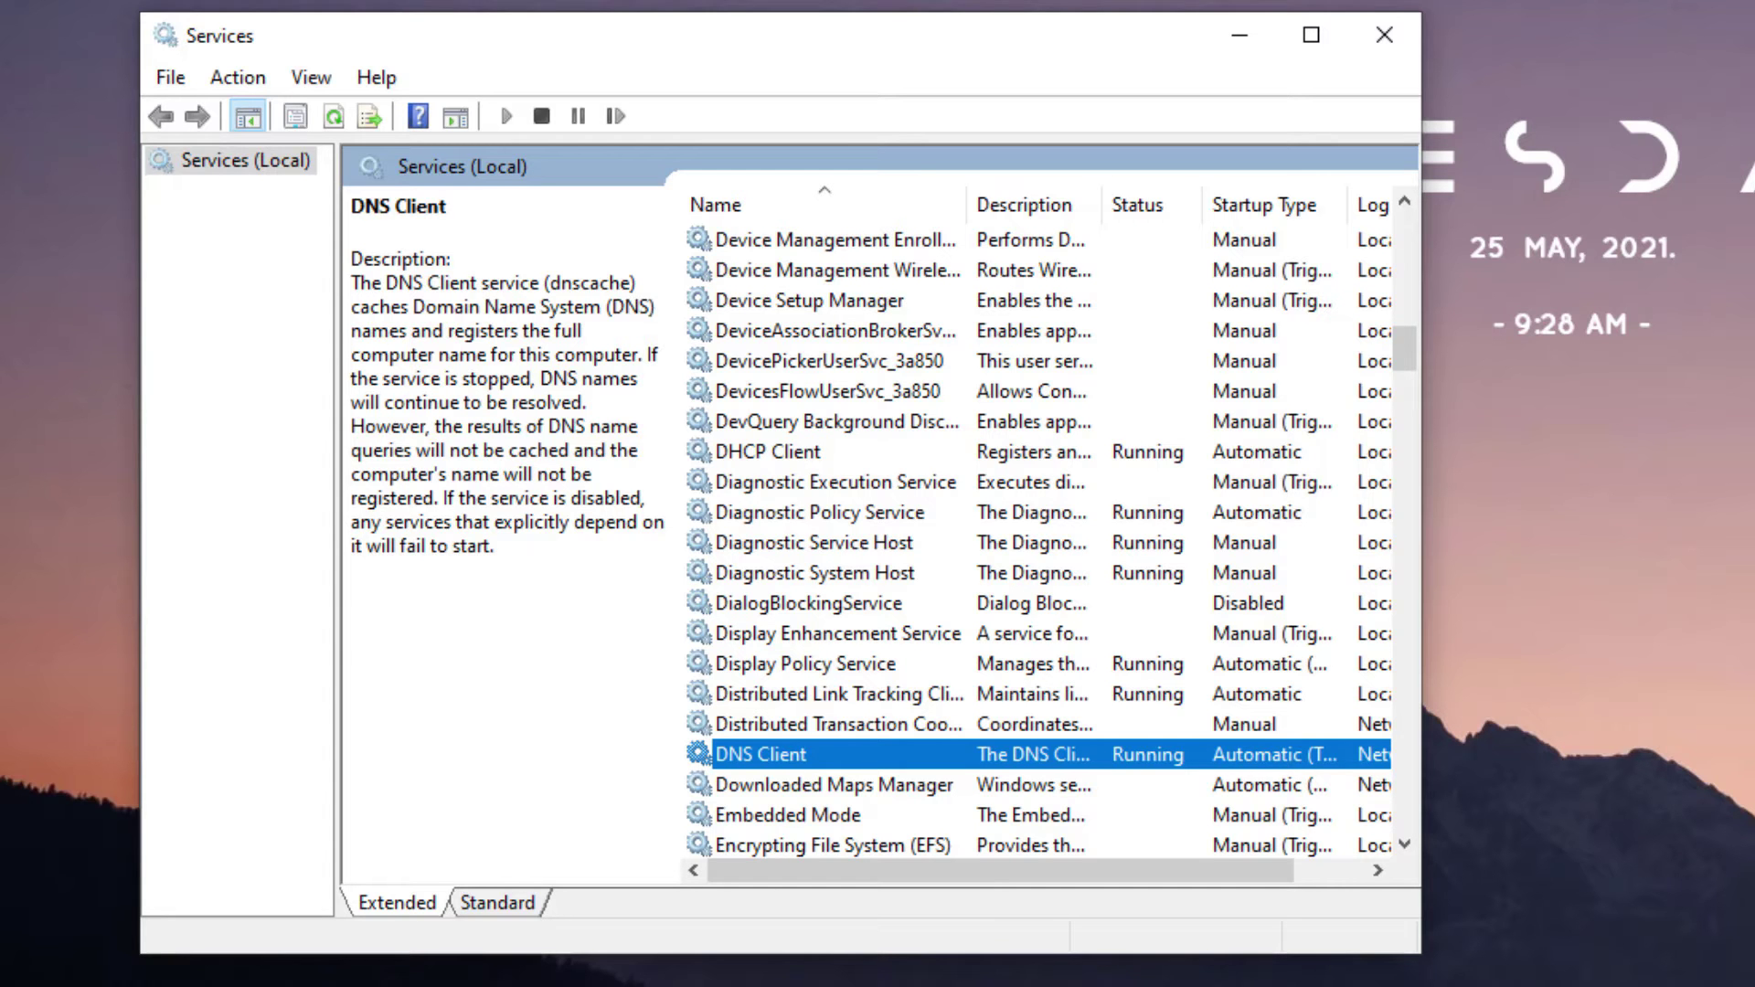
left_click(1371, 37)
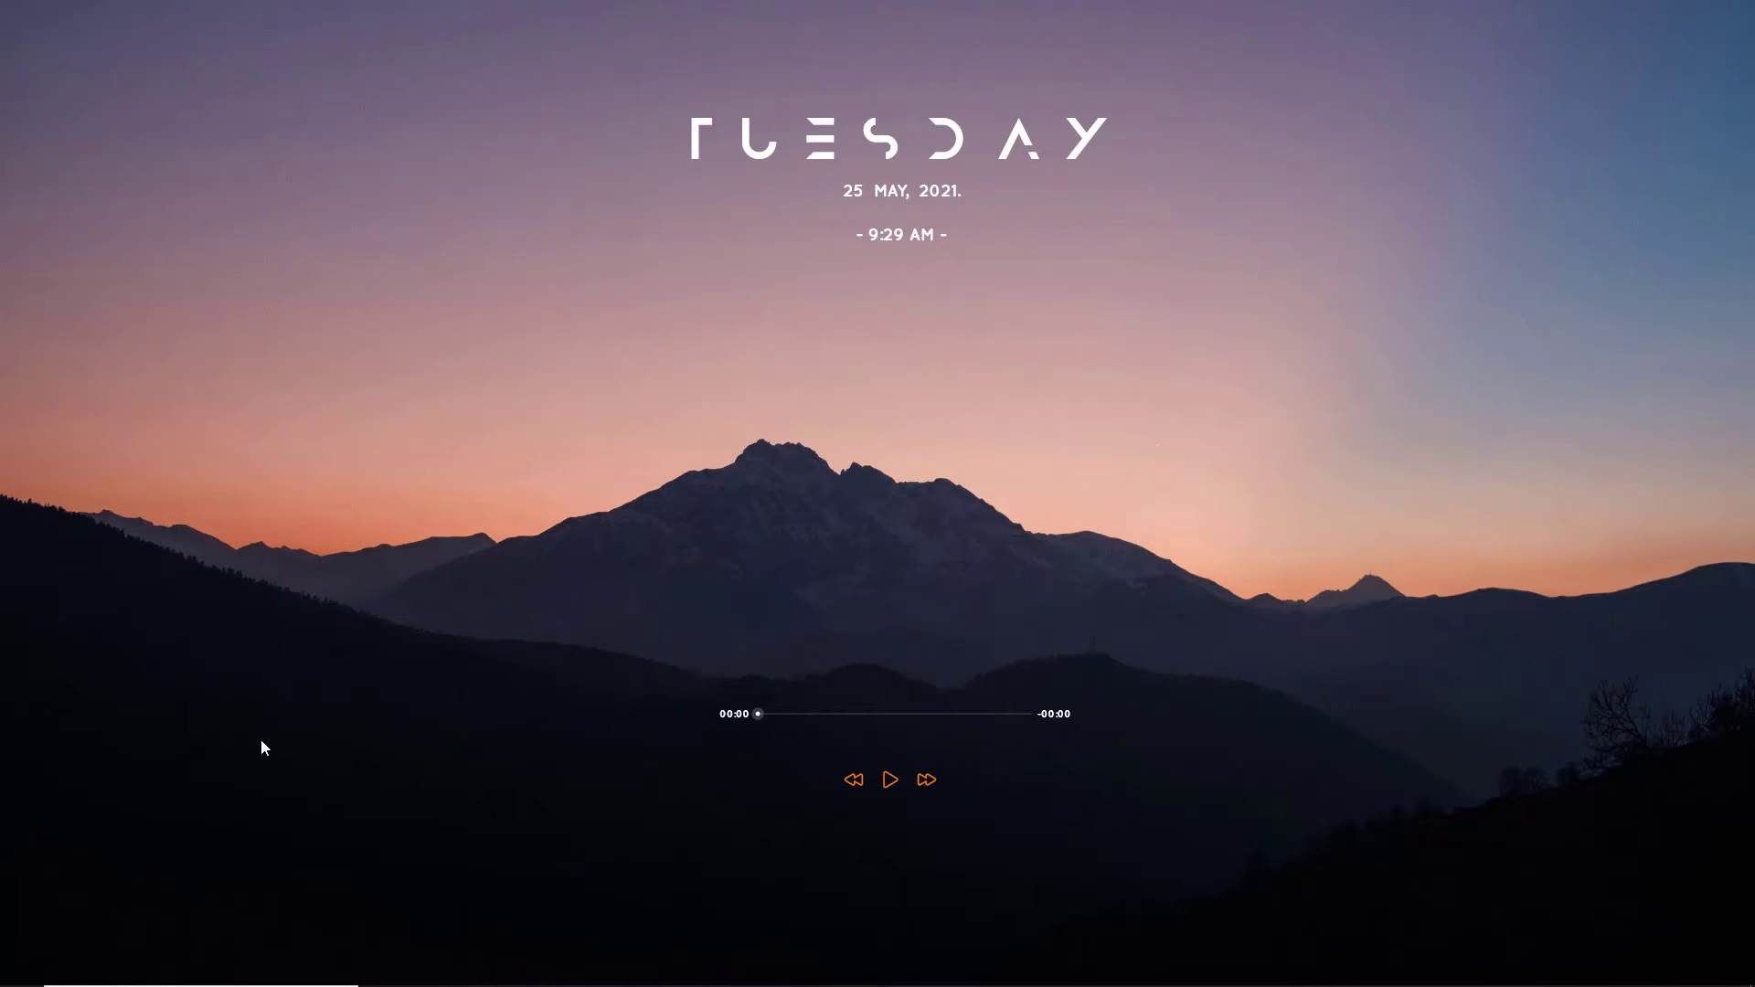
- Open Control Panel via search for 'control' and switch View by to Category
left_click(207, 976)
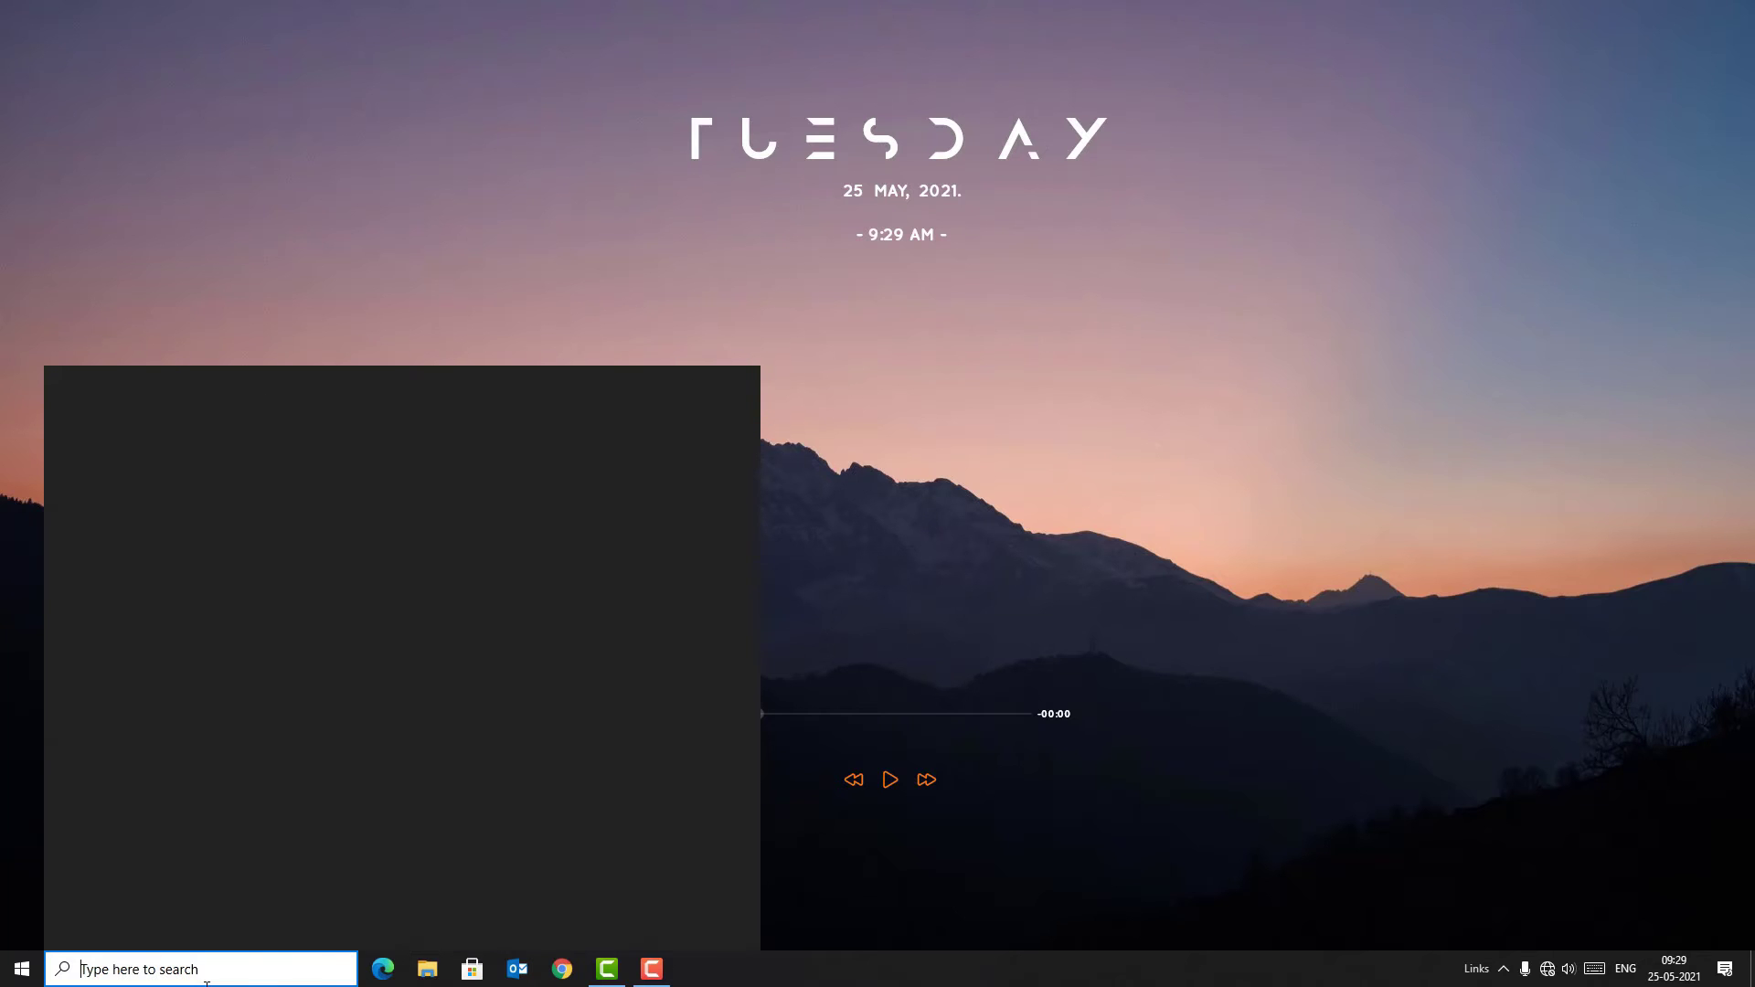
type("control")
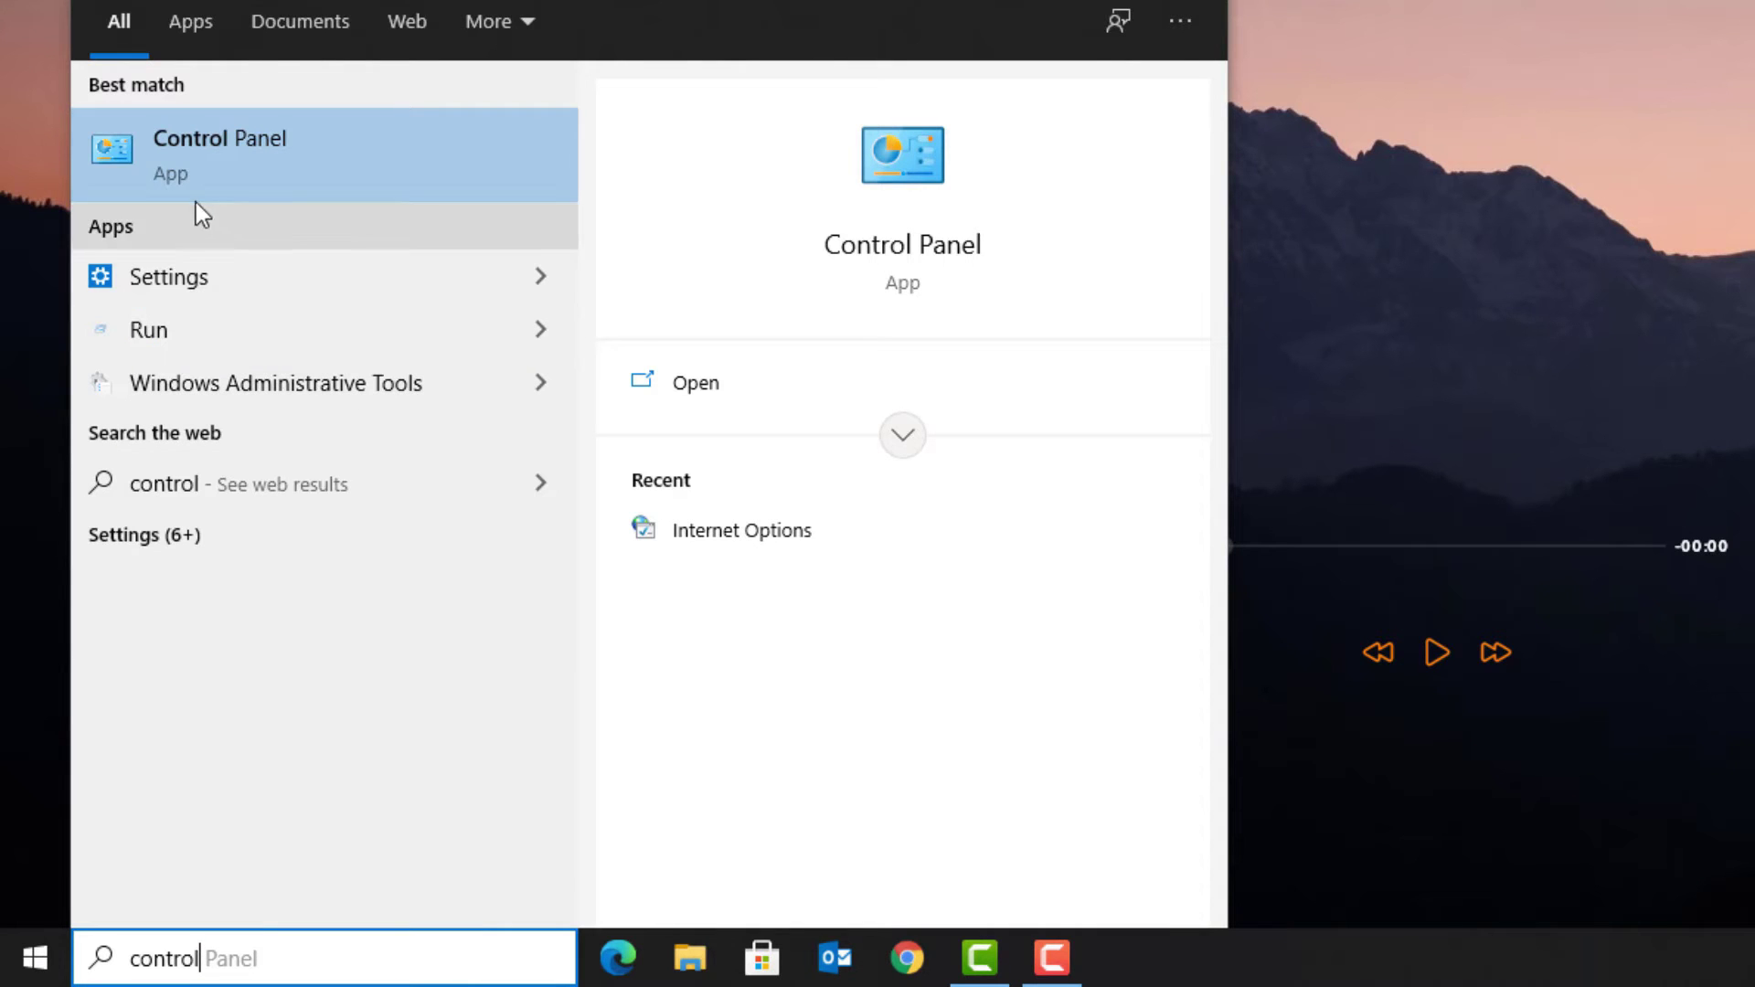
left_click(183, 160)
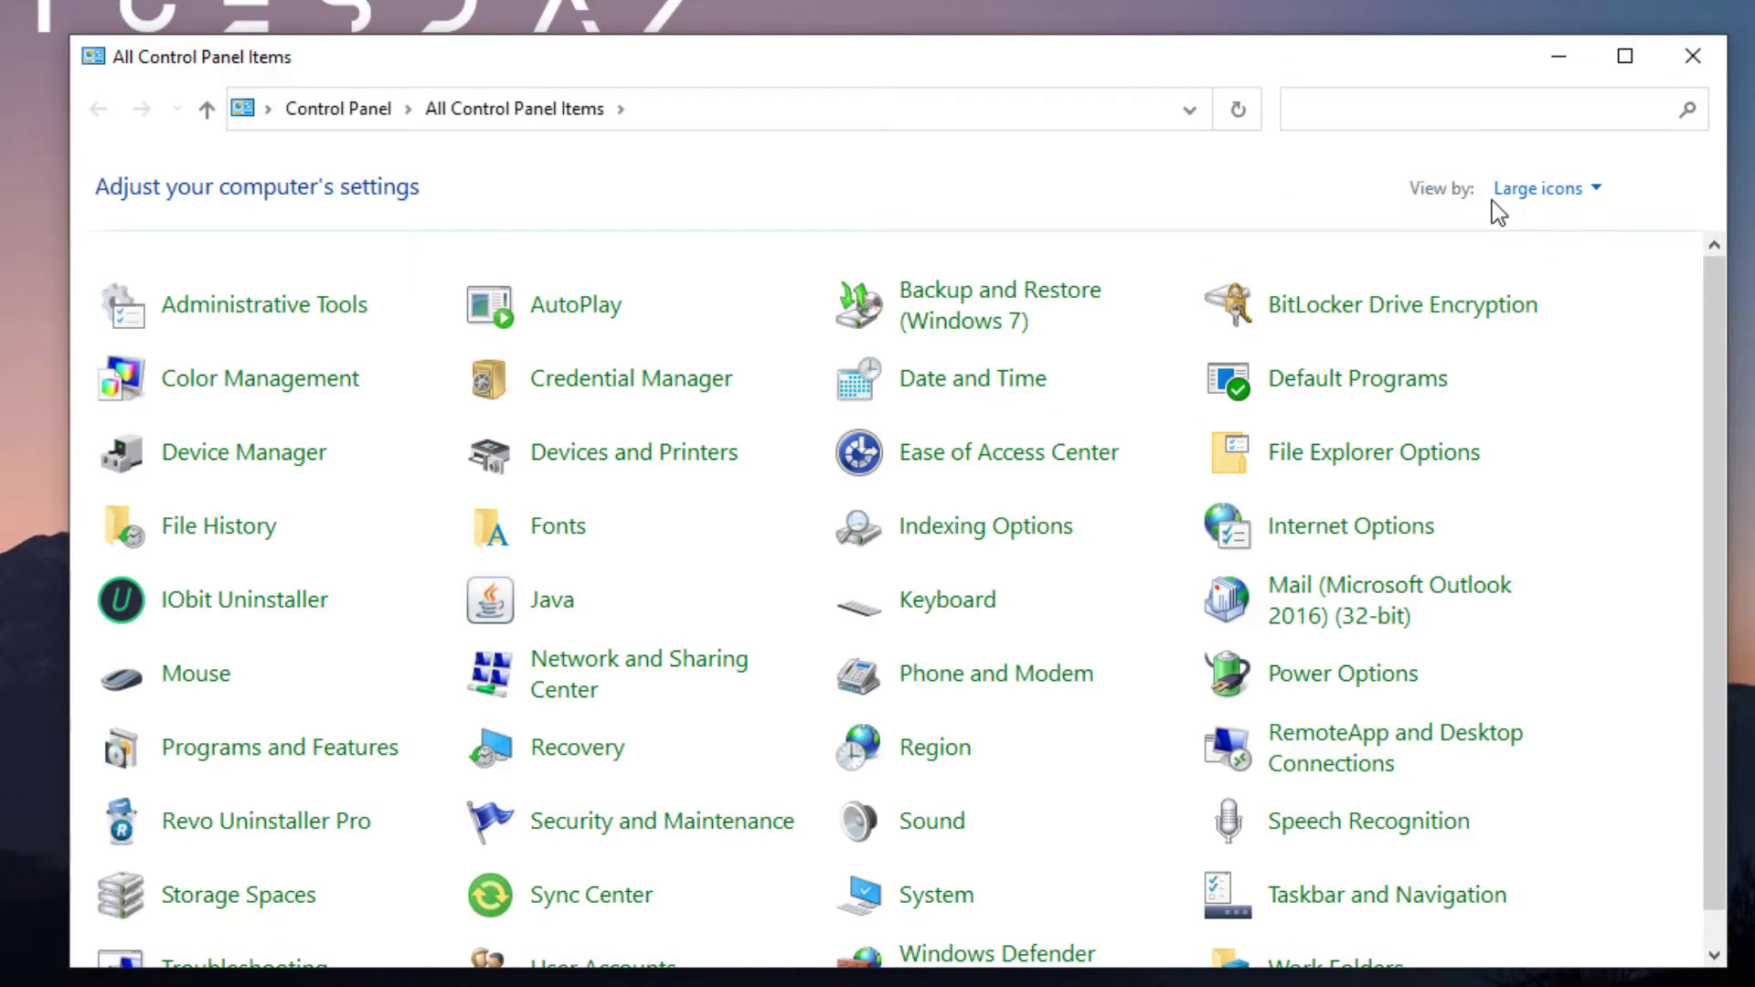
left_click(1571, 194)
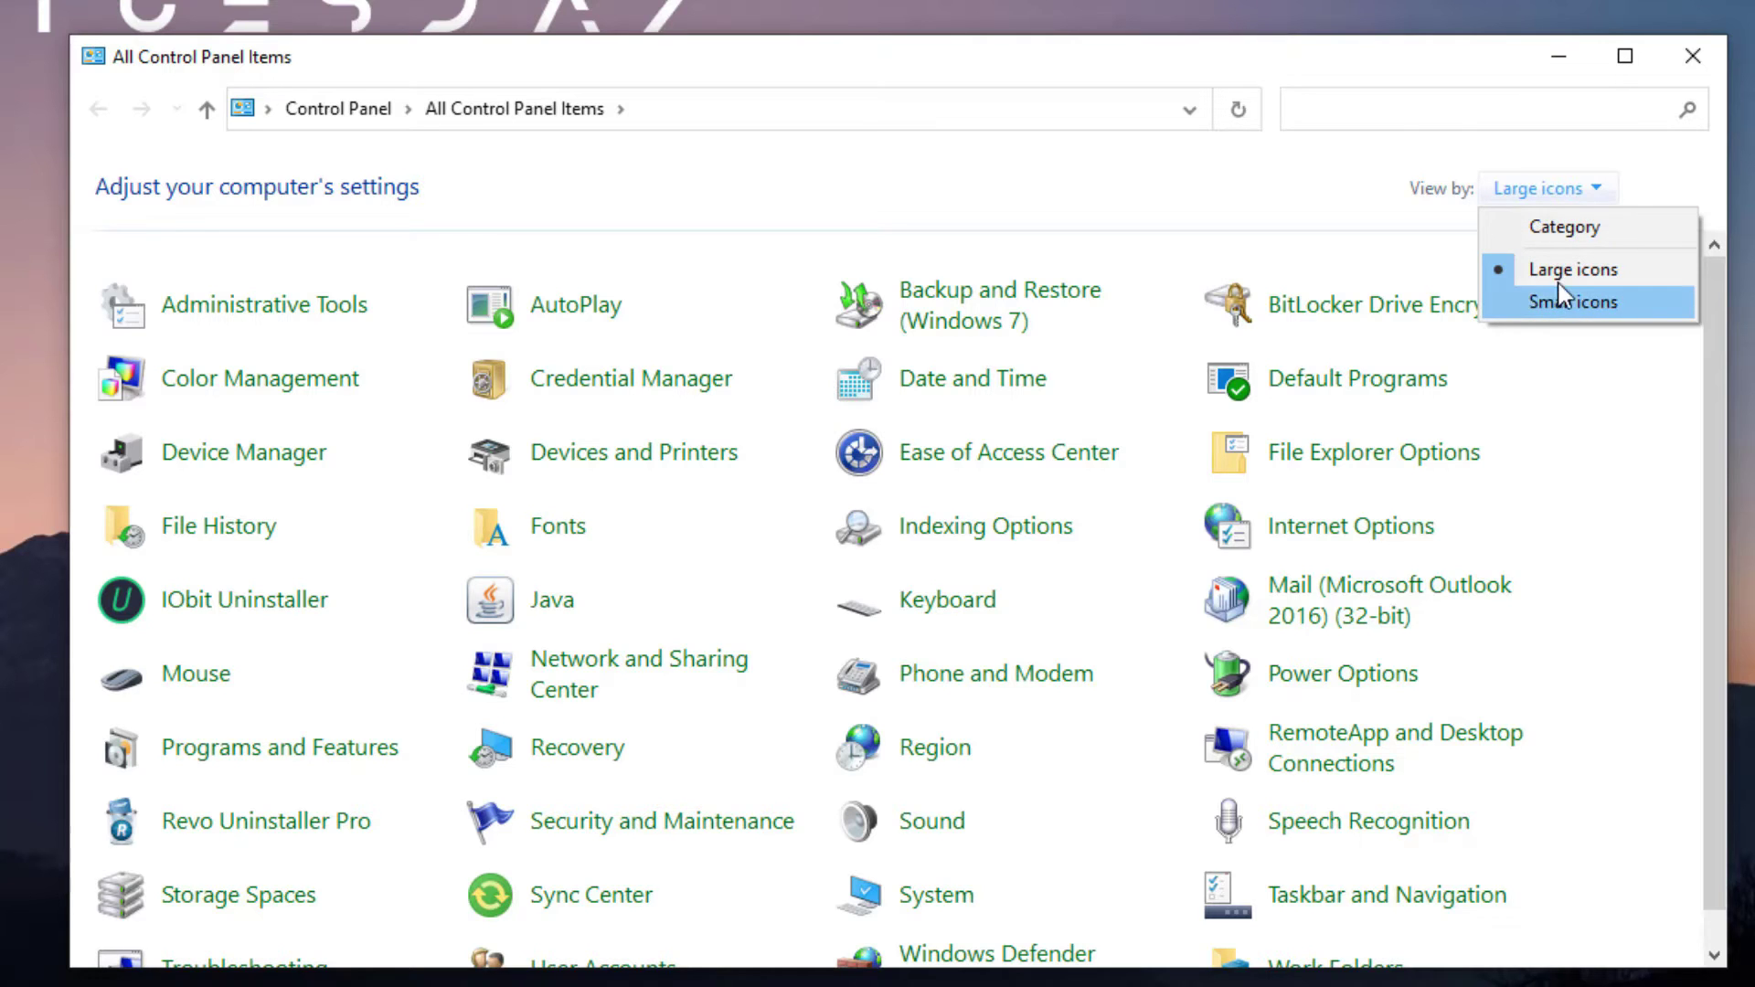
left_click(1566, 227)
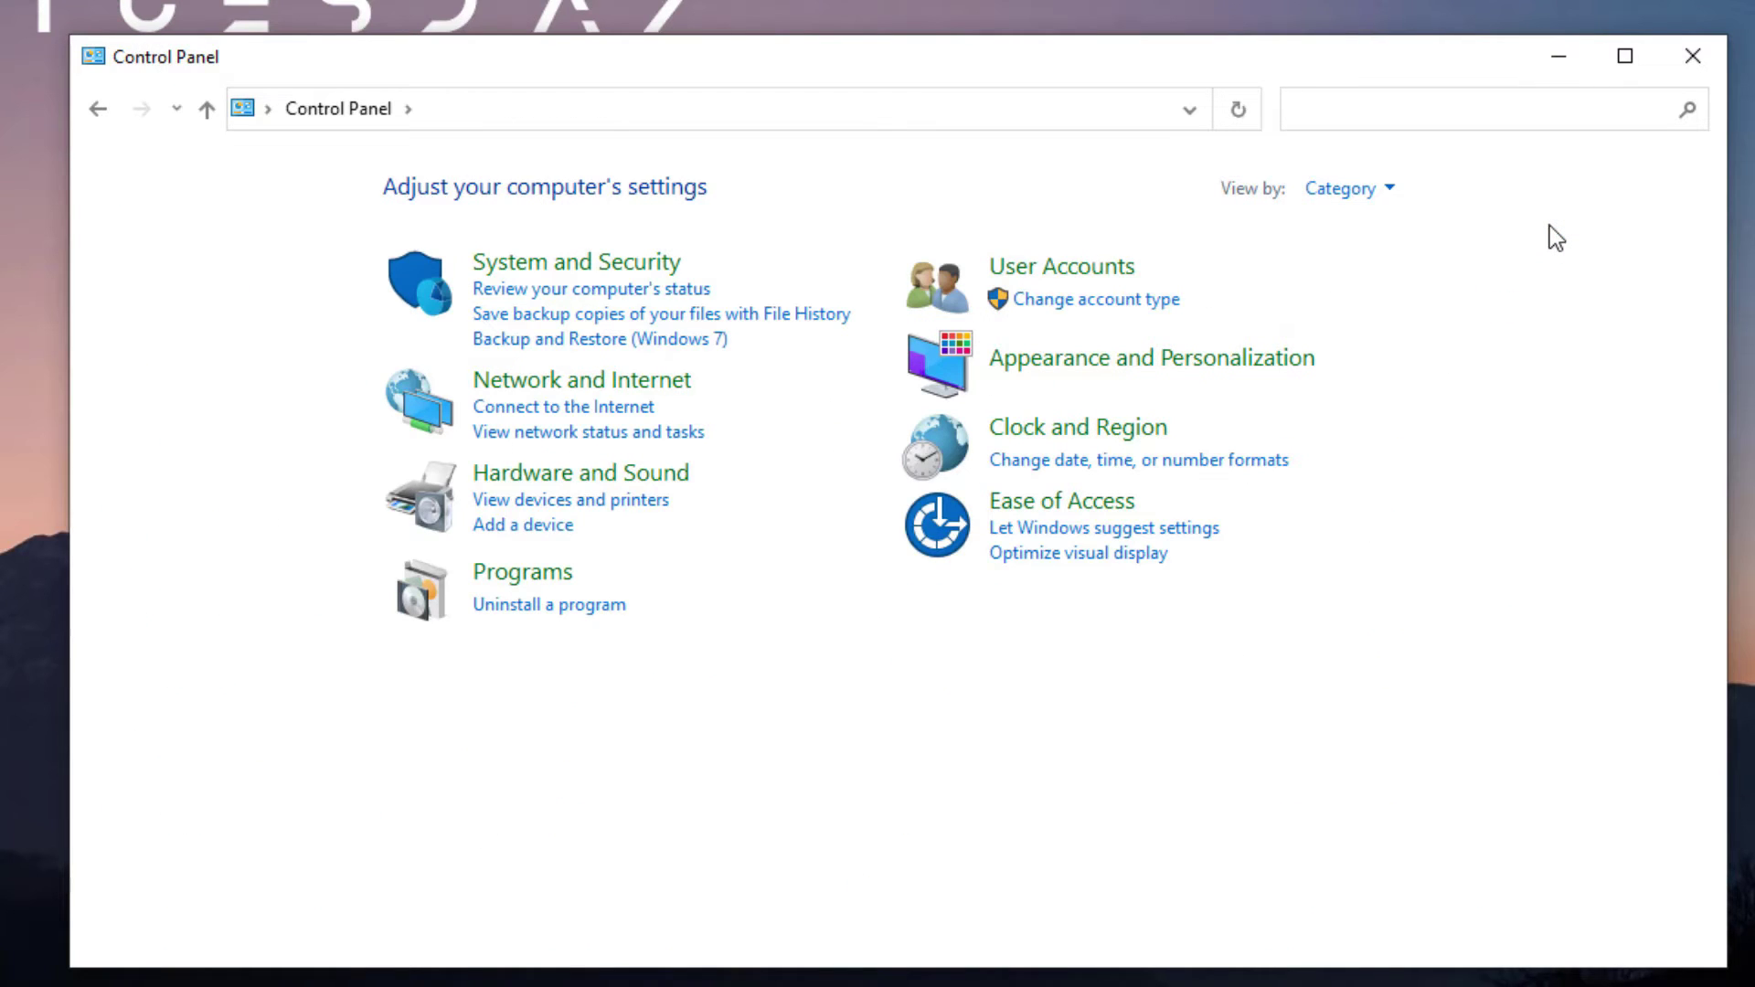
- Go through Network and Internet and Network and Sharing Center to Change adapter settings
left_click(601, 388)
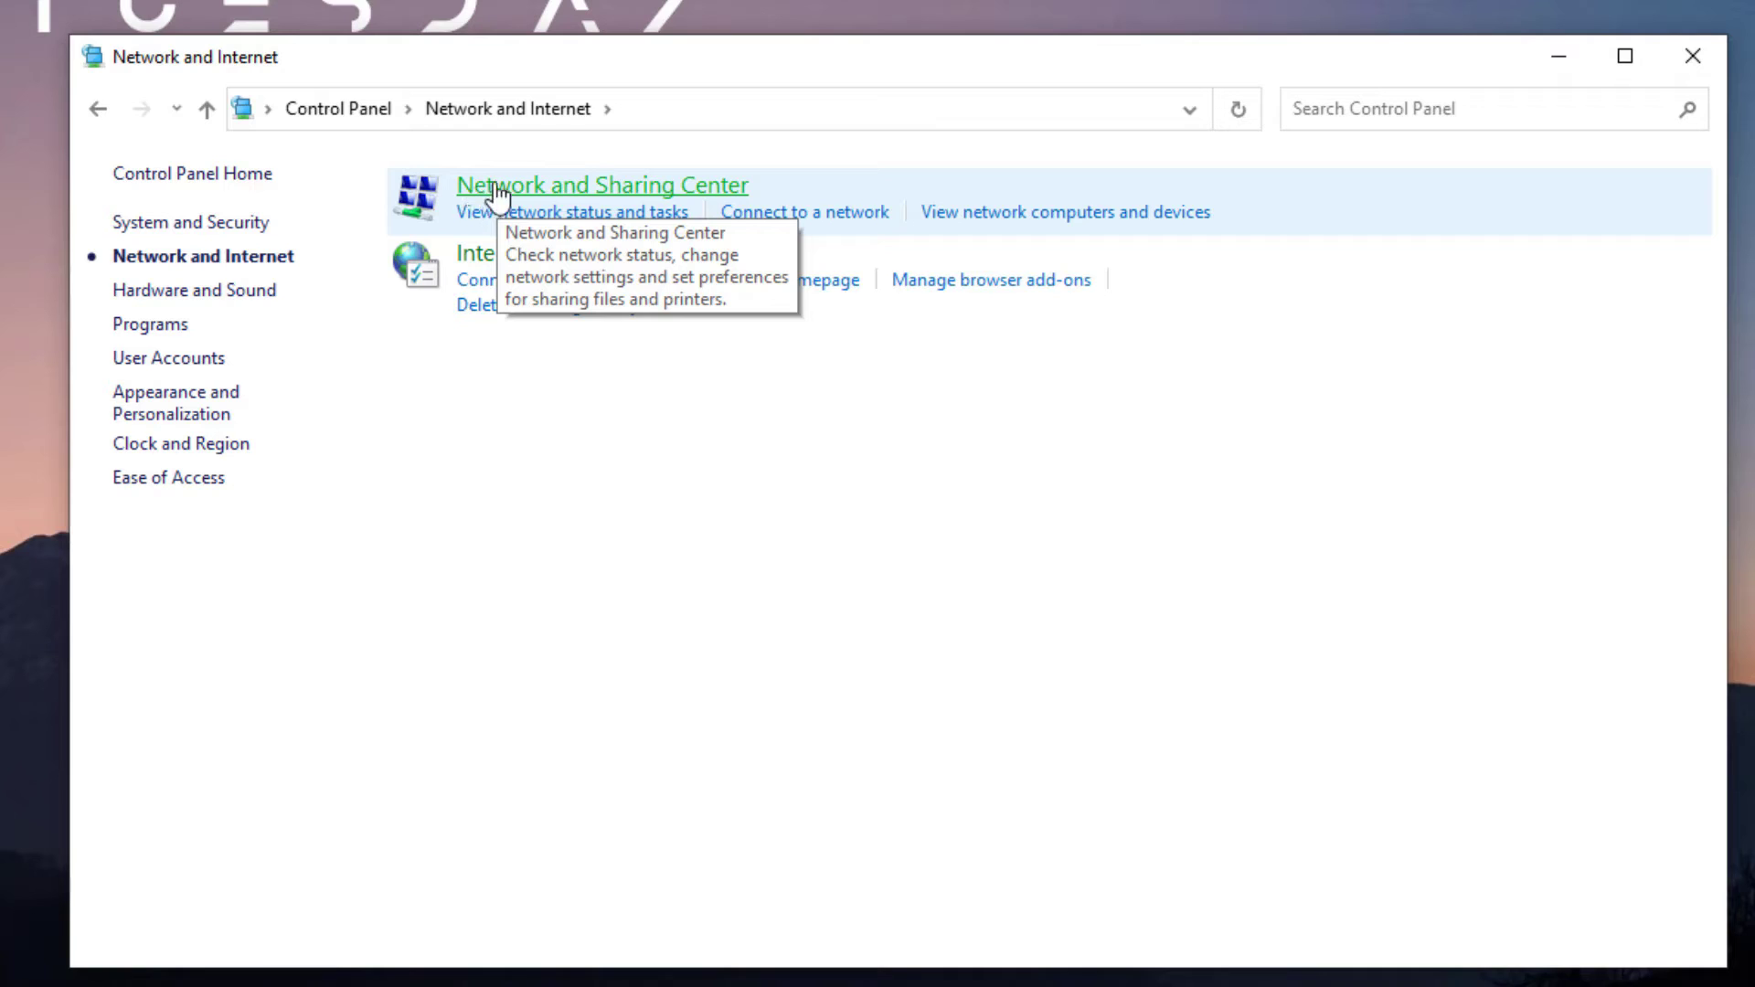
left_click(603, 187)
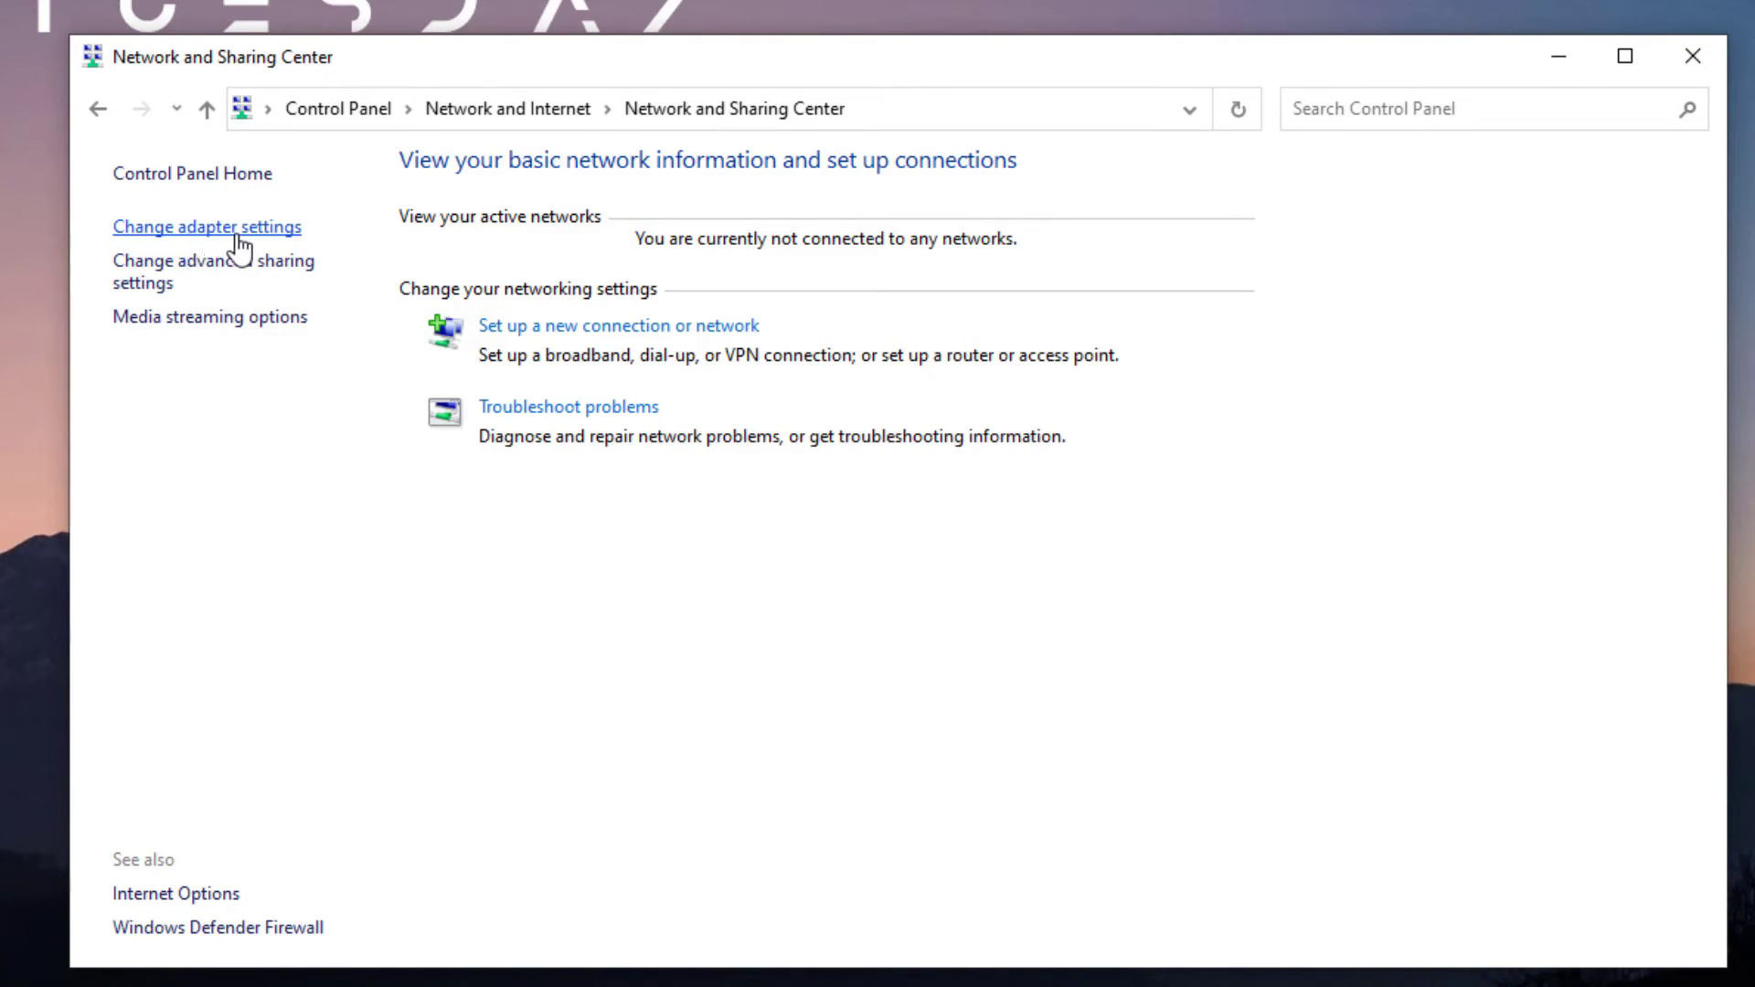
left_click(238, 235)
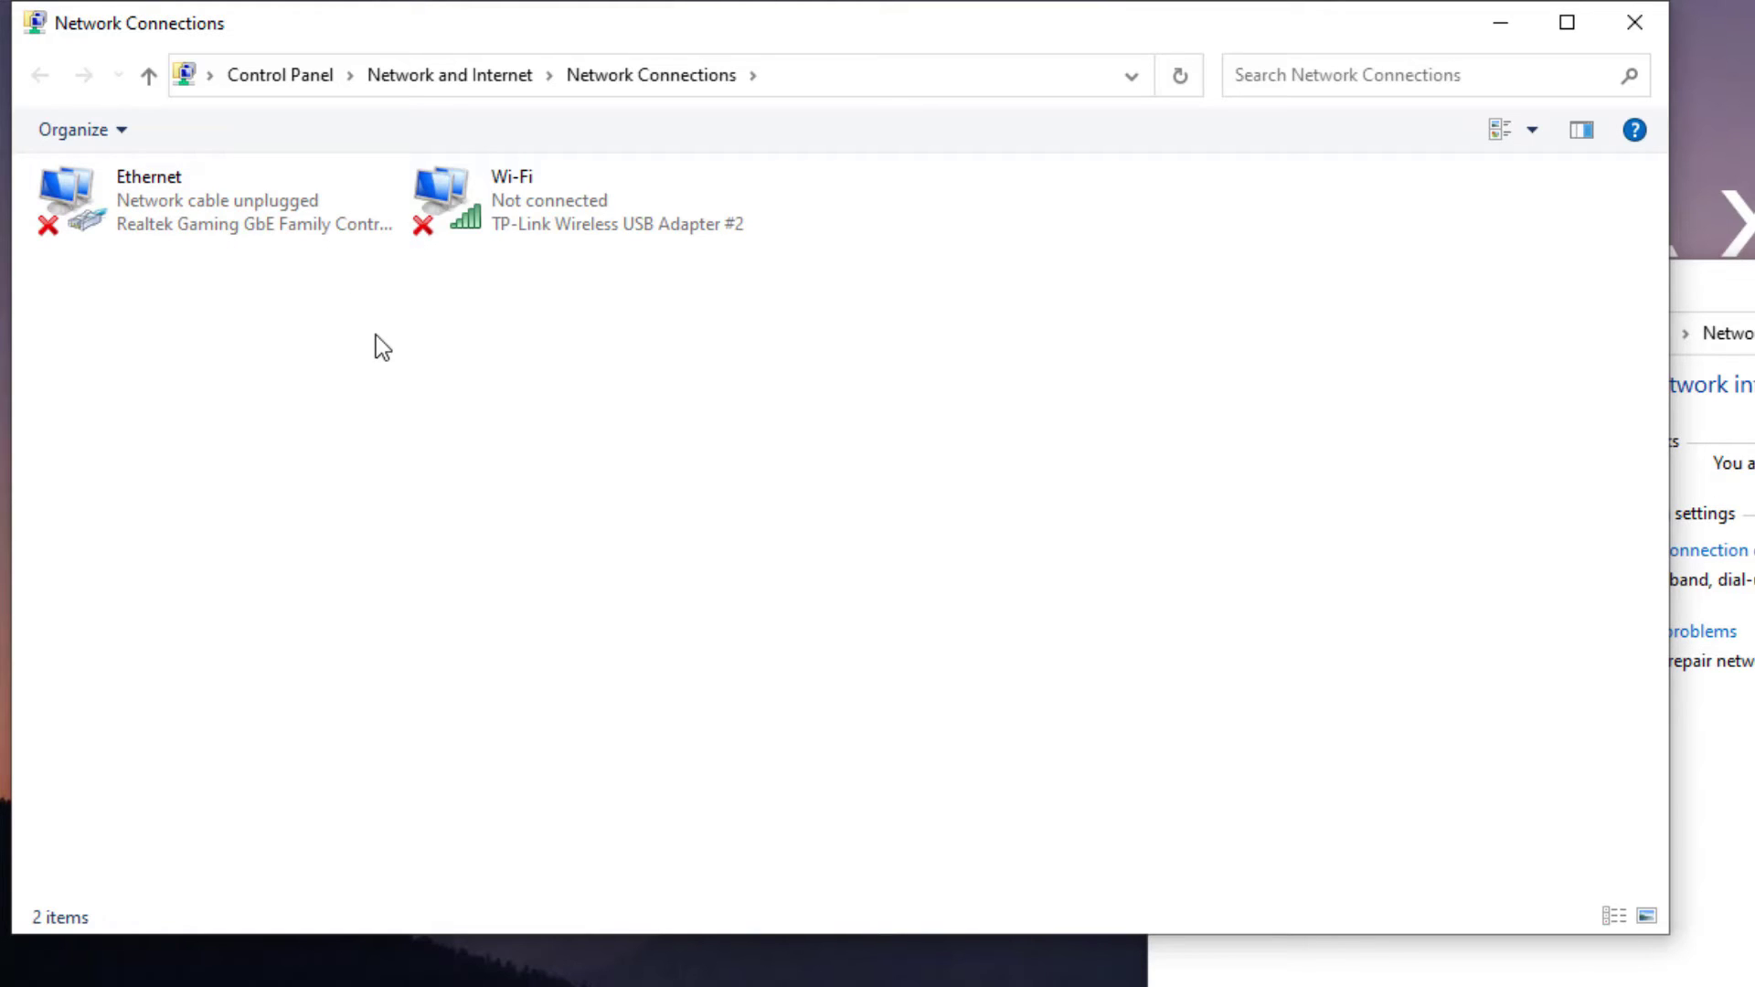
- Open the Wi-Fi adapter's Properties and its Internet Protocol Version 4 (TCP/IPv4) Properties
right_click(514, 220)
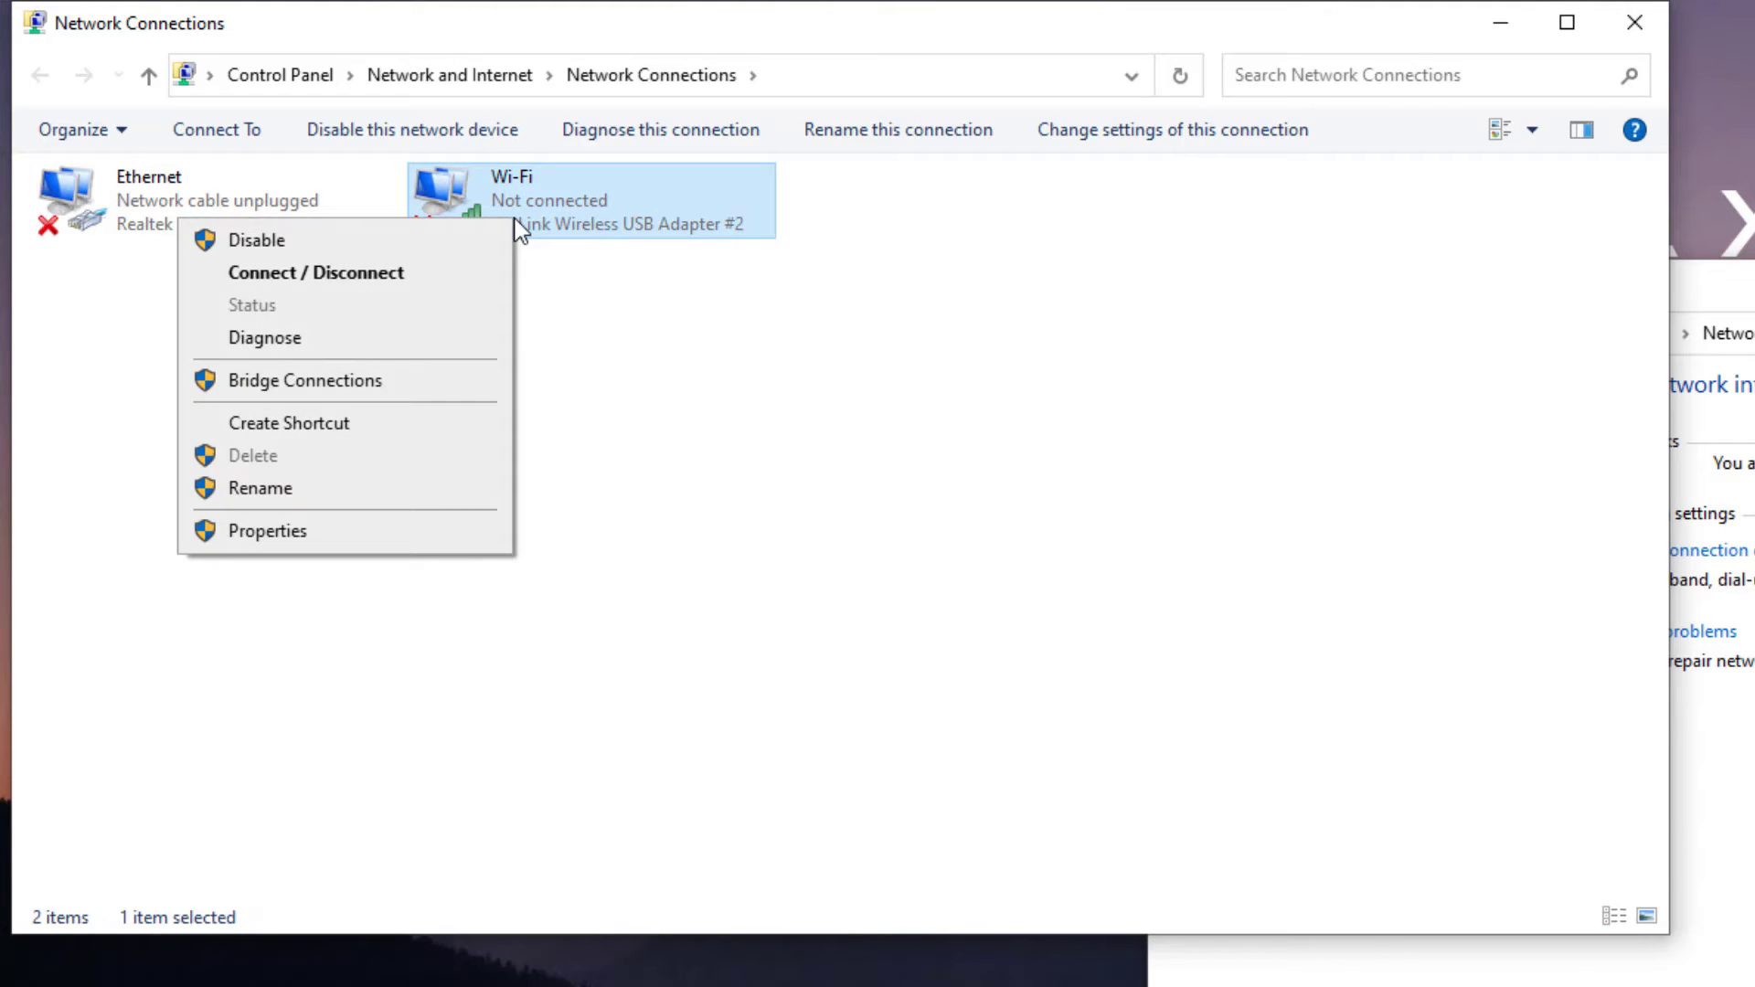
left_click(232, 538)
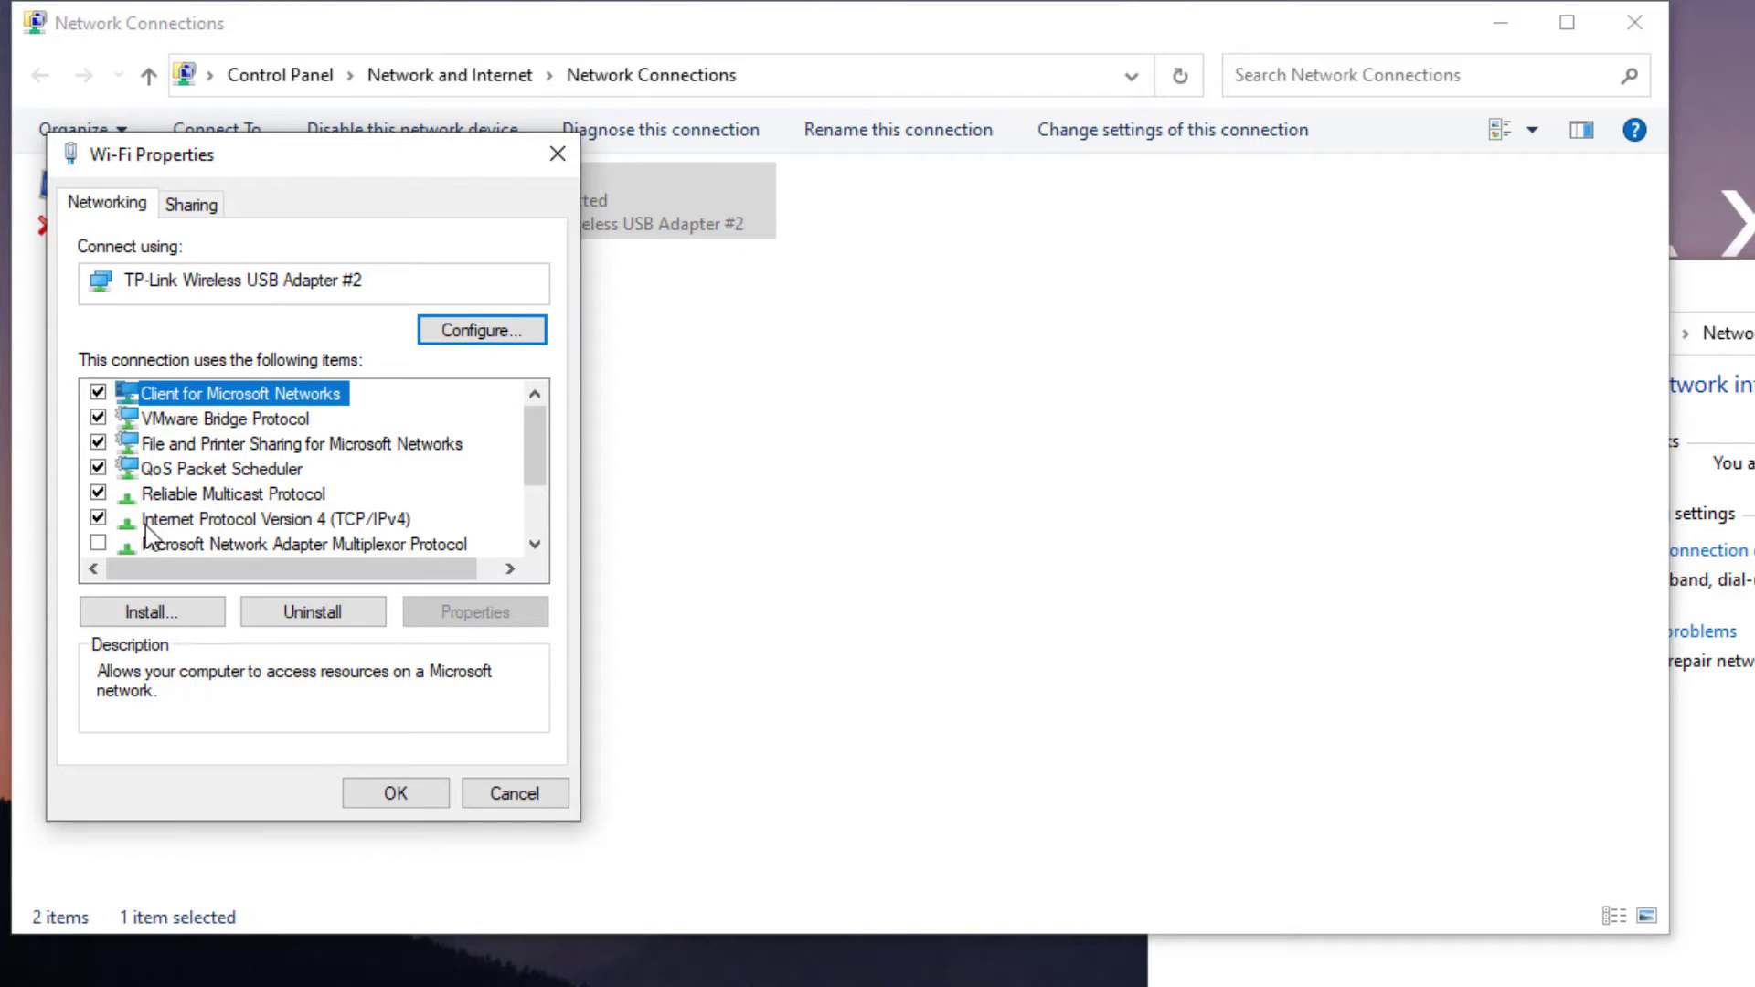
left_click(279, 520)
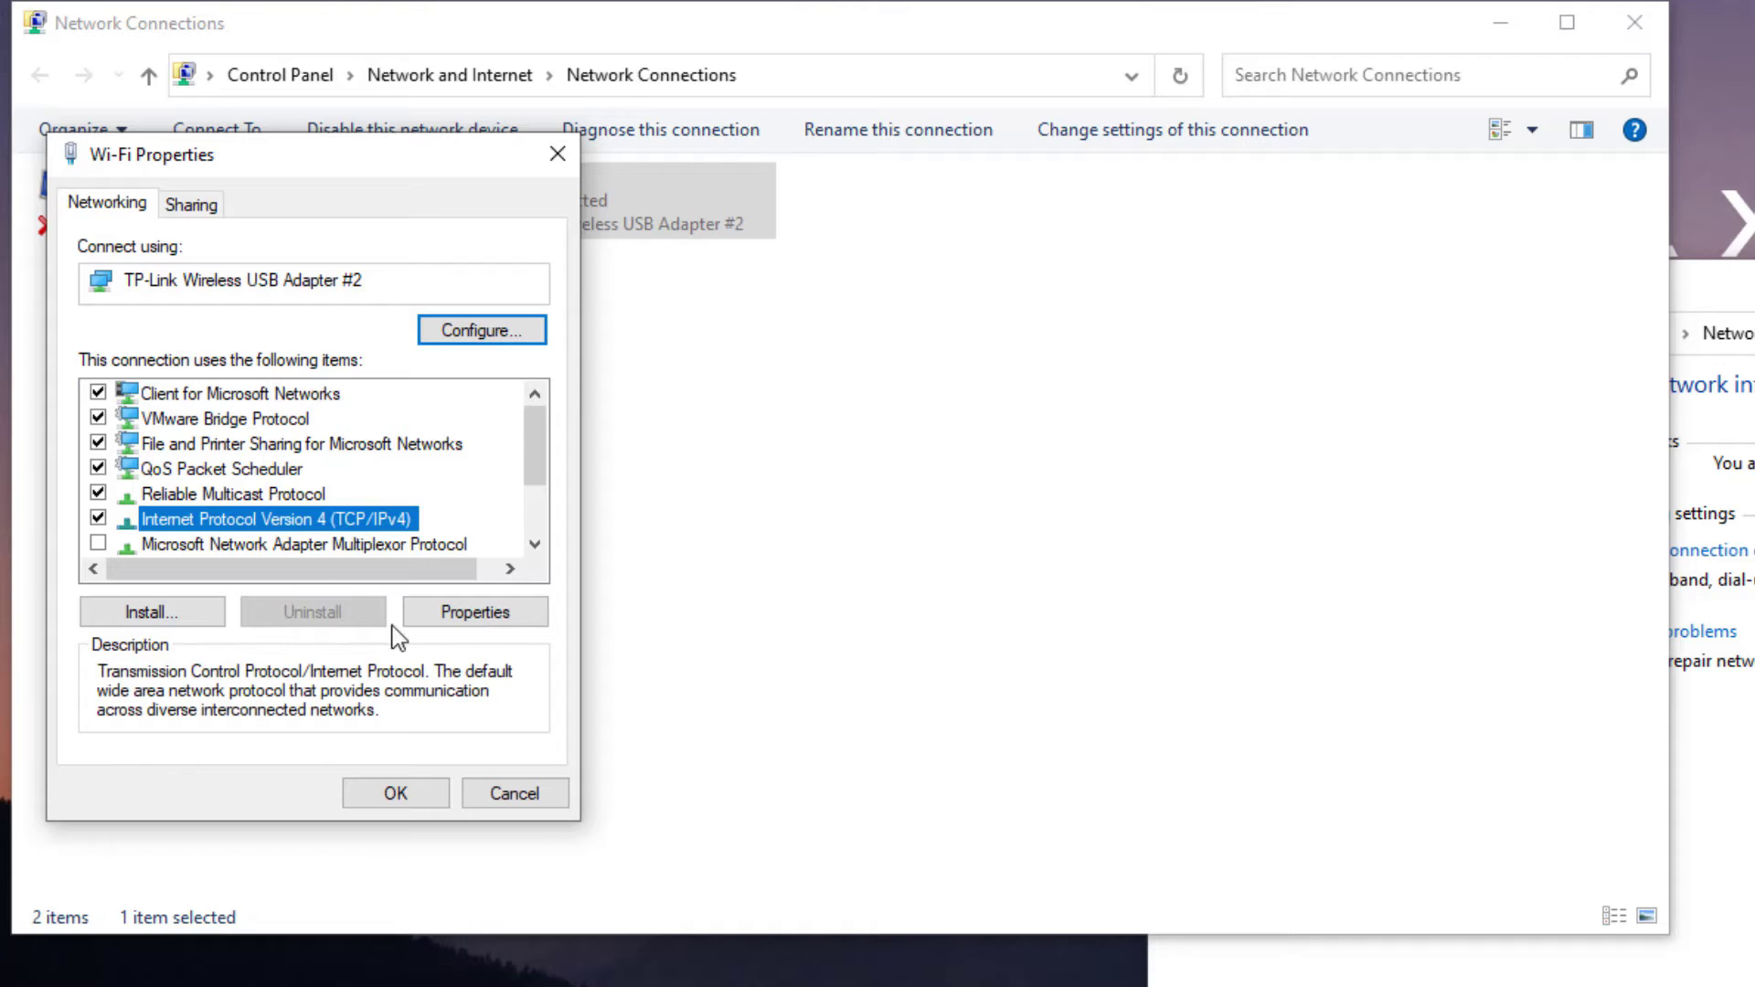
left_click(481, 610)
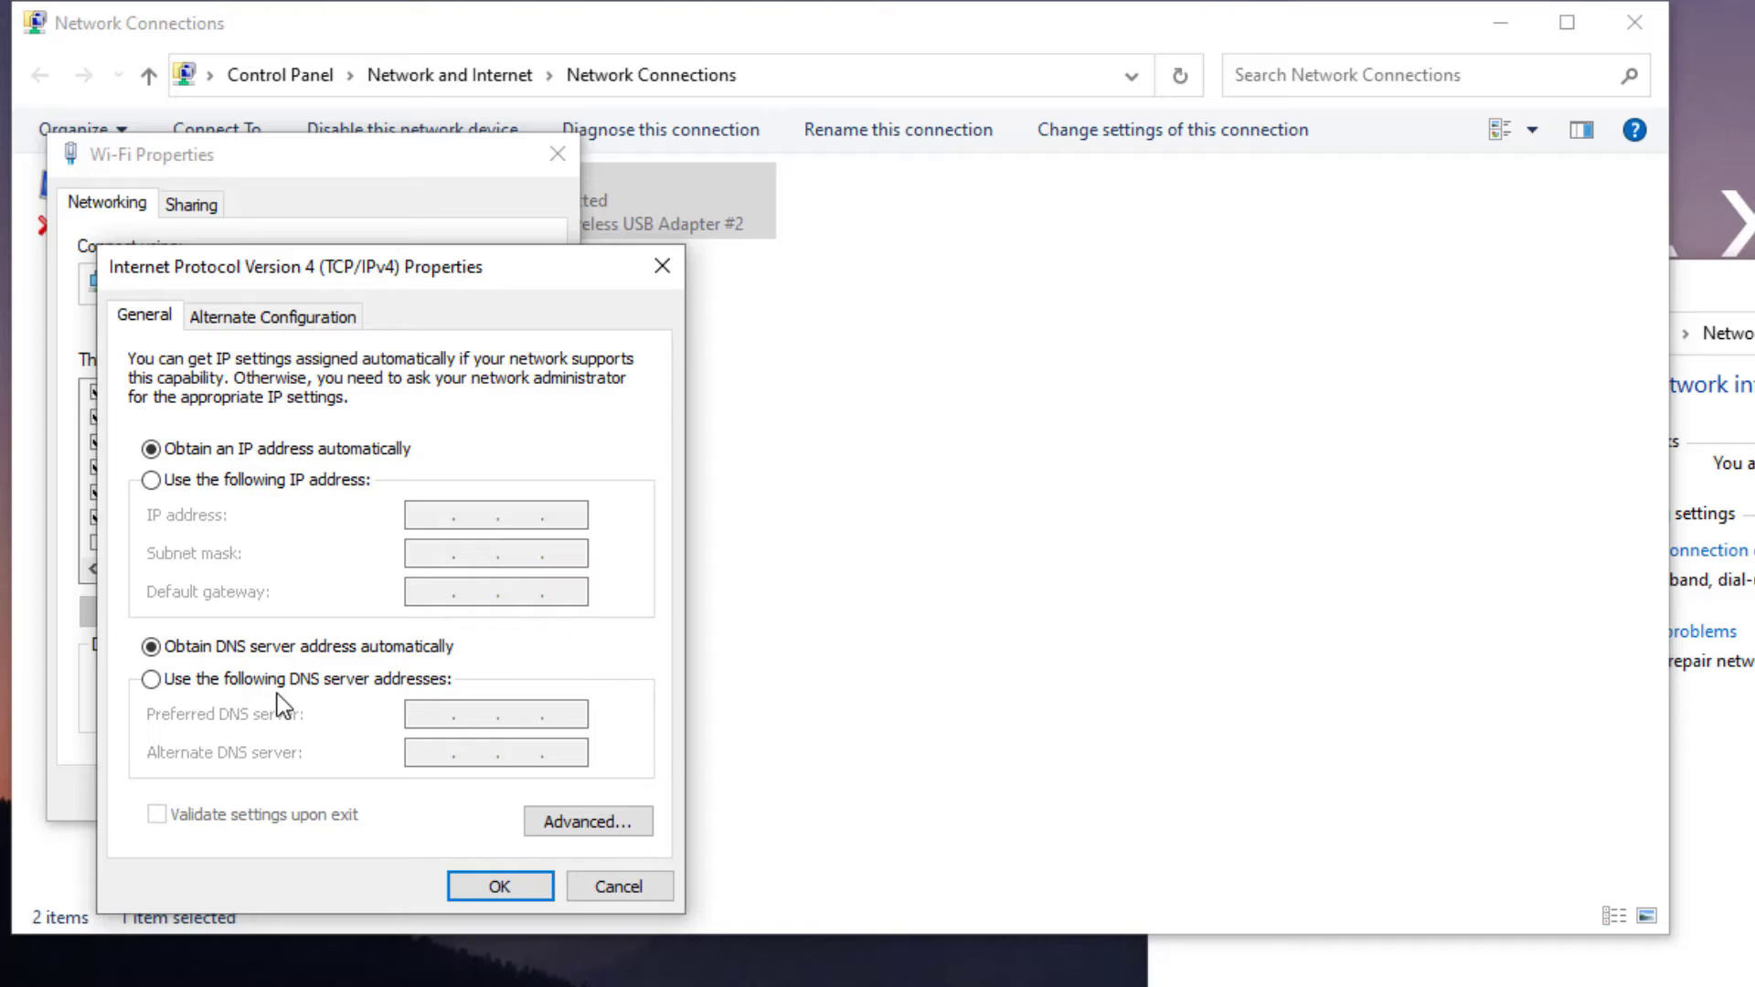
- Set Wi-Fi DNS servers to 8.8.8.8 and 8.8.4.4 with Validate settings upon exit, and confirm
left_click(152, 680)
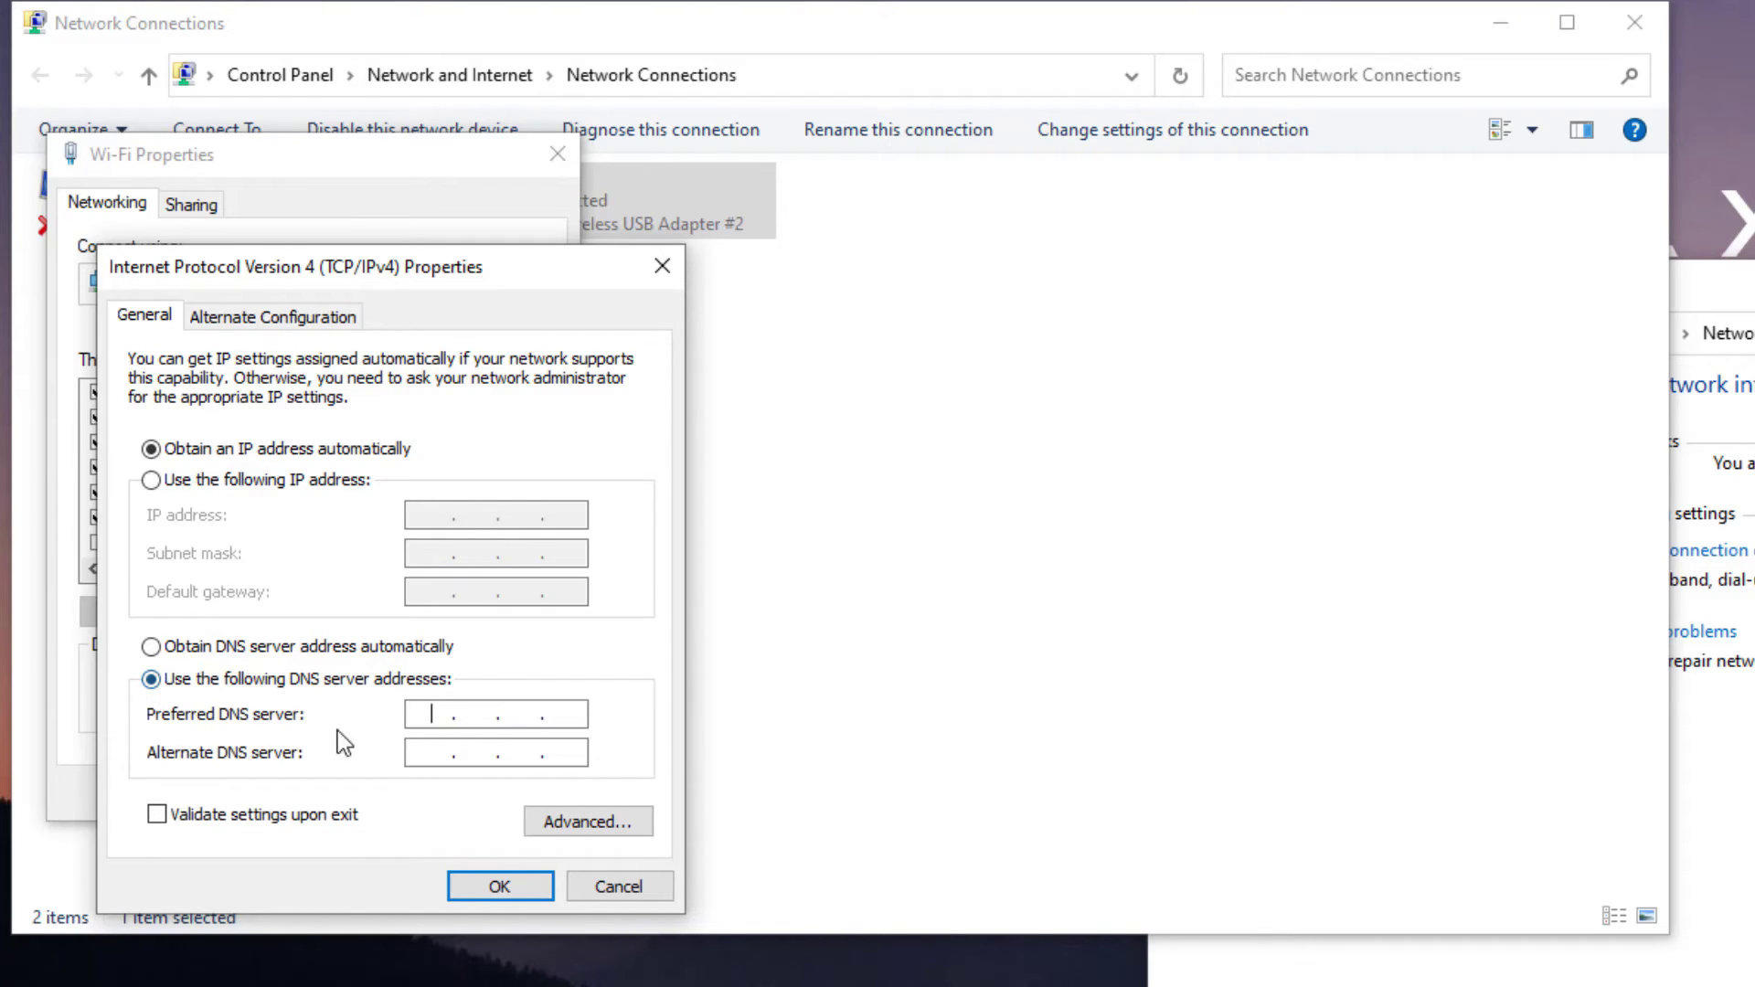
left_click(427, 715)
type("8.8.8.")
type("8.")
type("8")
type("8")
type("8")
type("4.")
type("4")
left_click(157, 814)
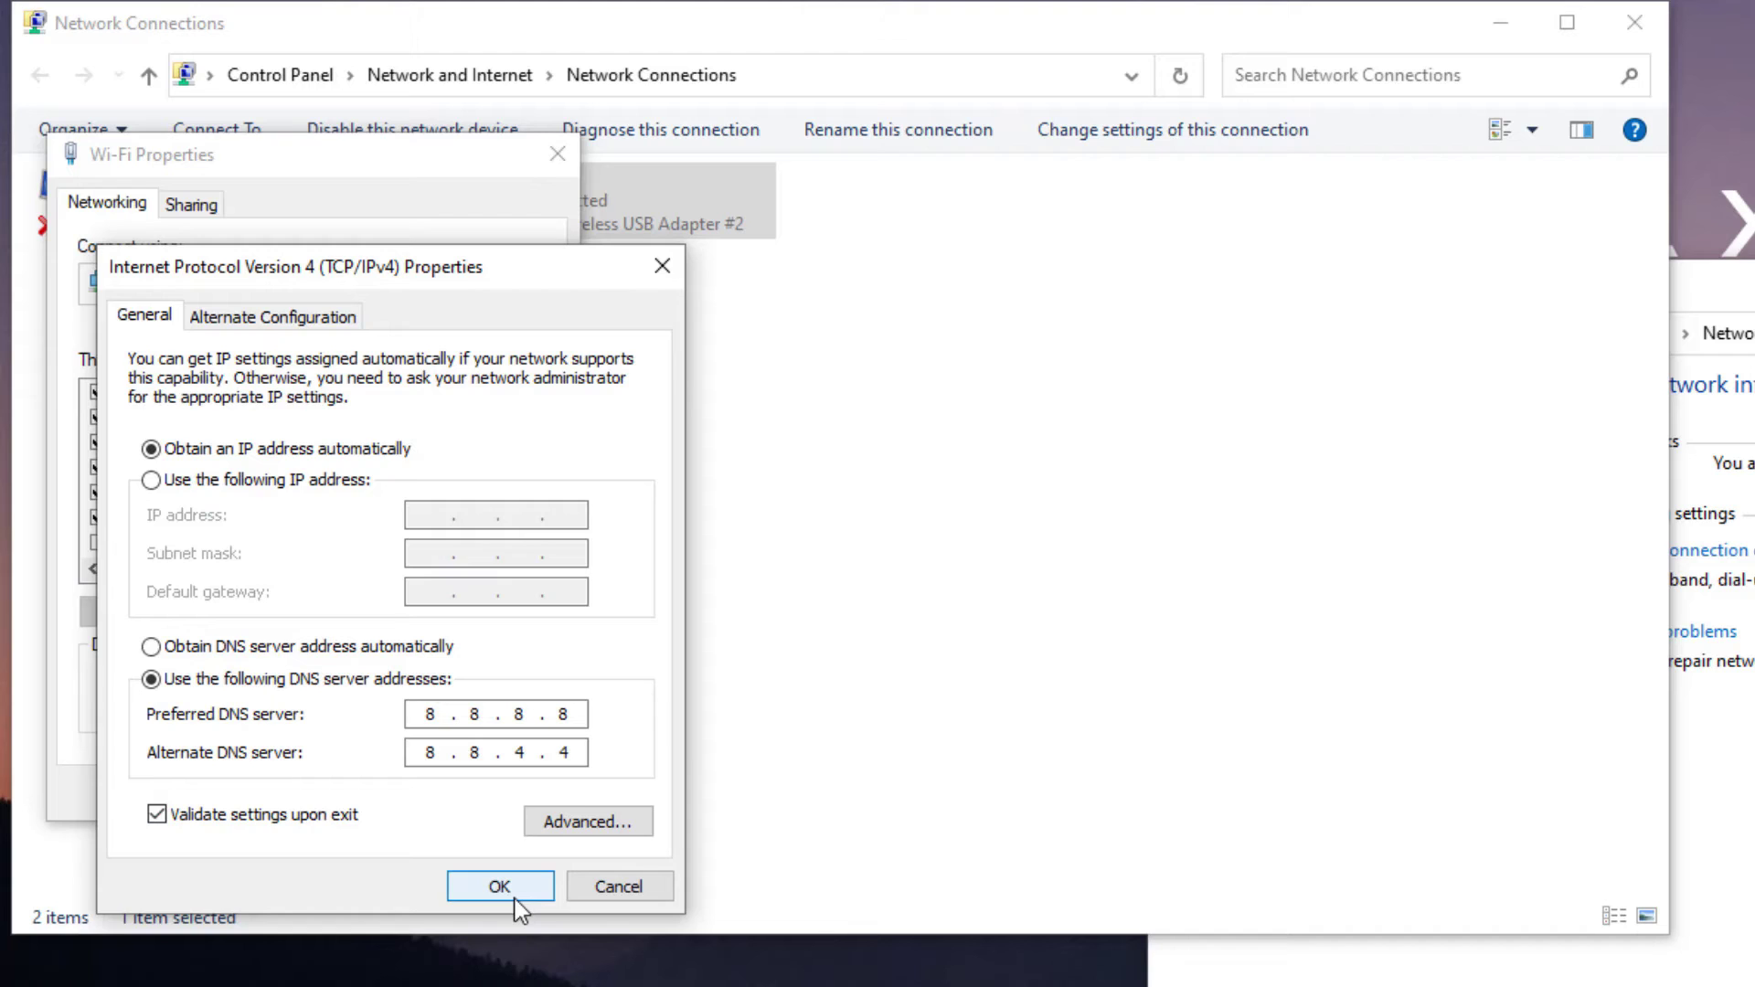
left_click(514, 898)
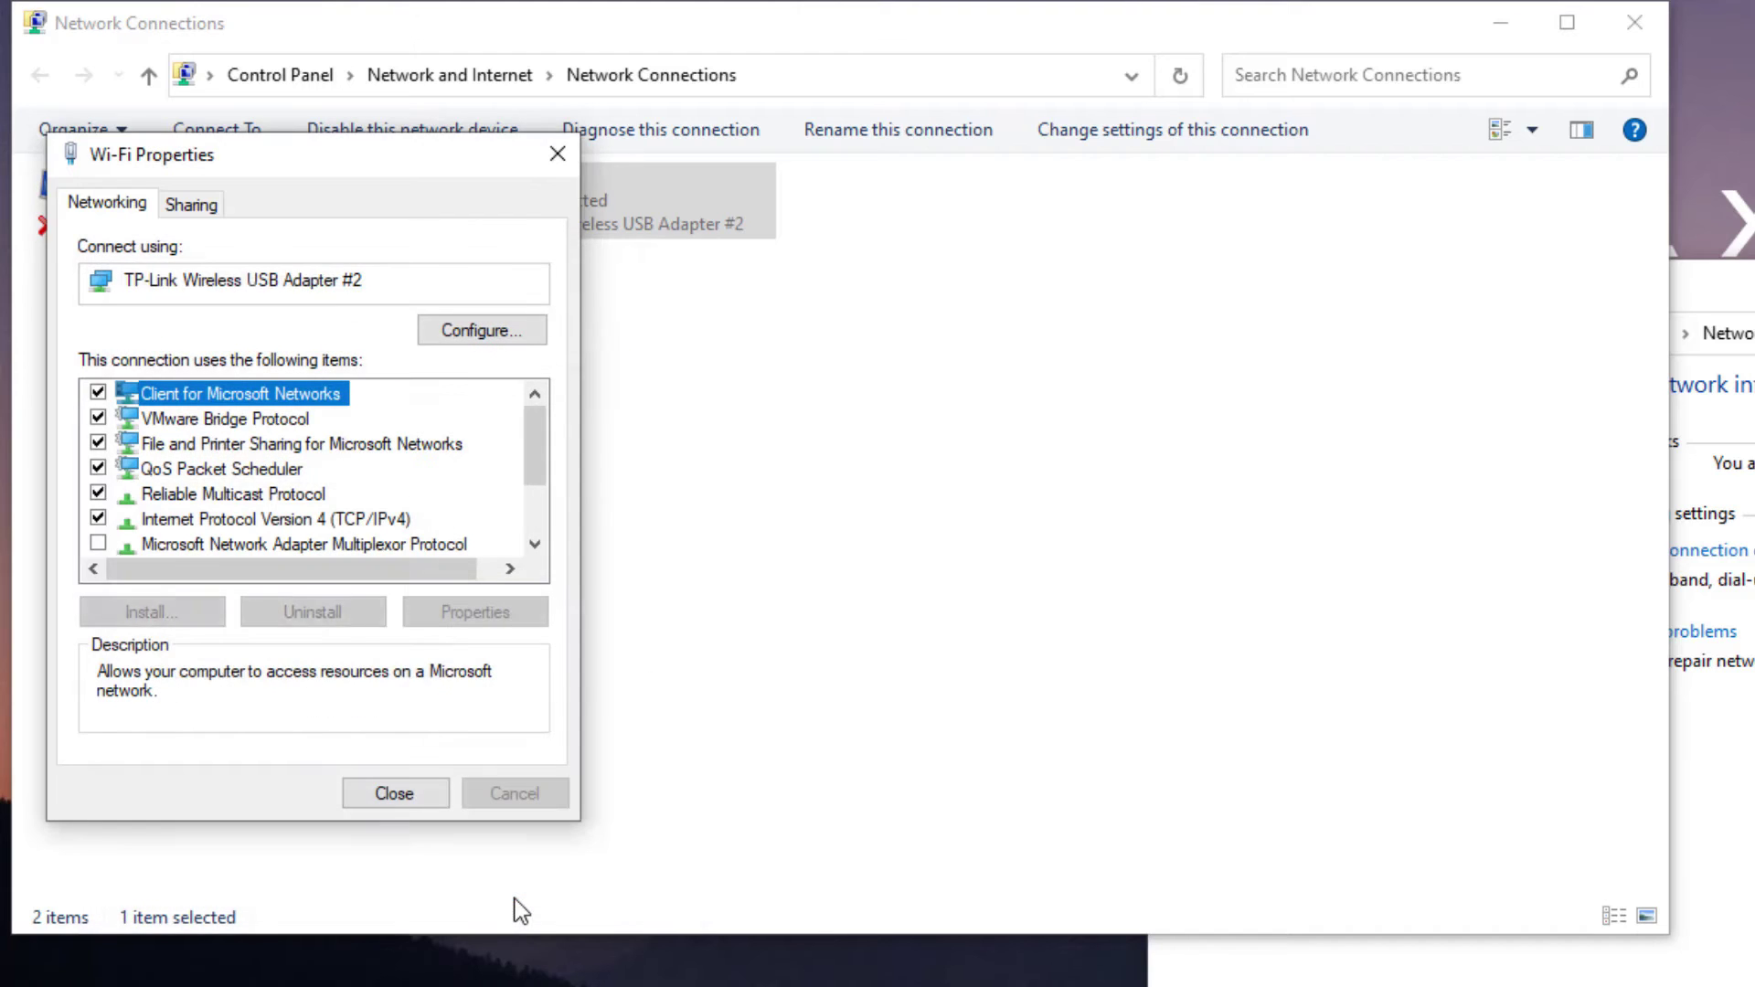
- Close Wi-Fi properties, apply the Weboptify auto-connect fix, and close diagnostics and Network Connections
left_click(419, 797)
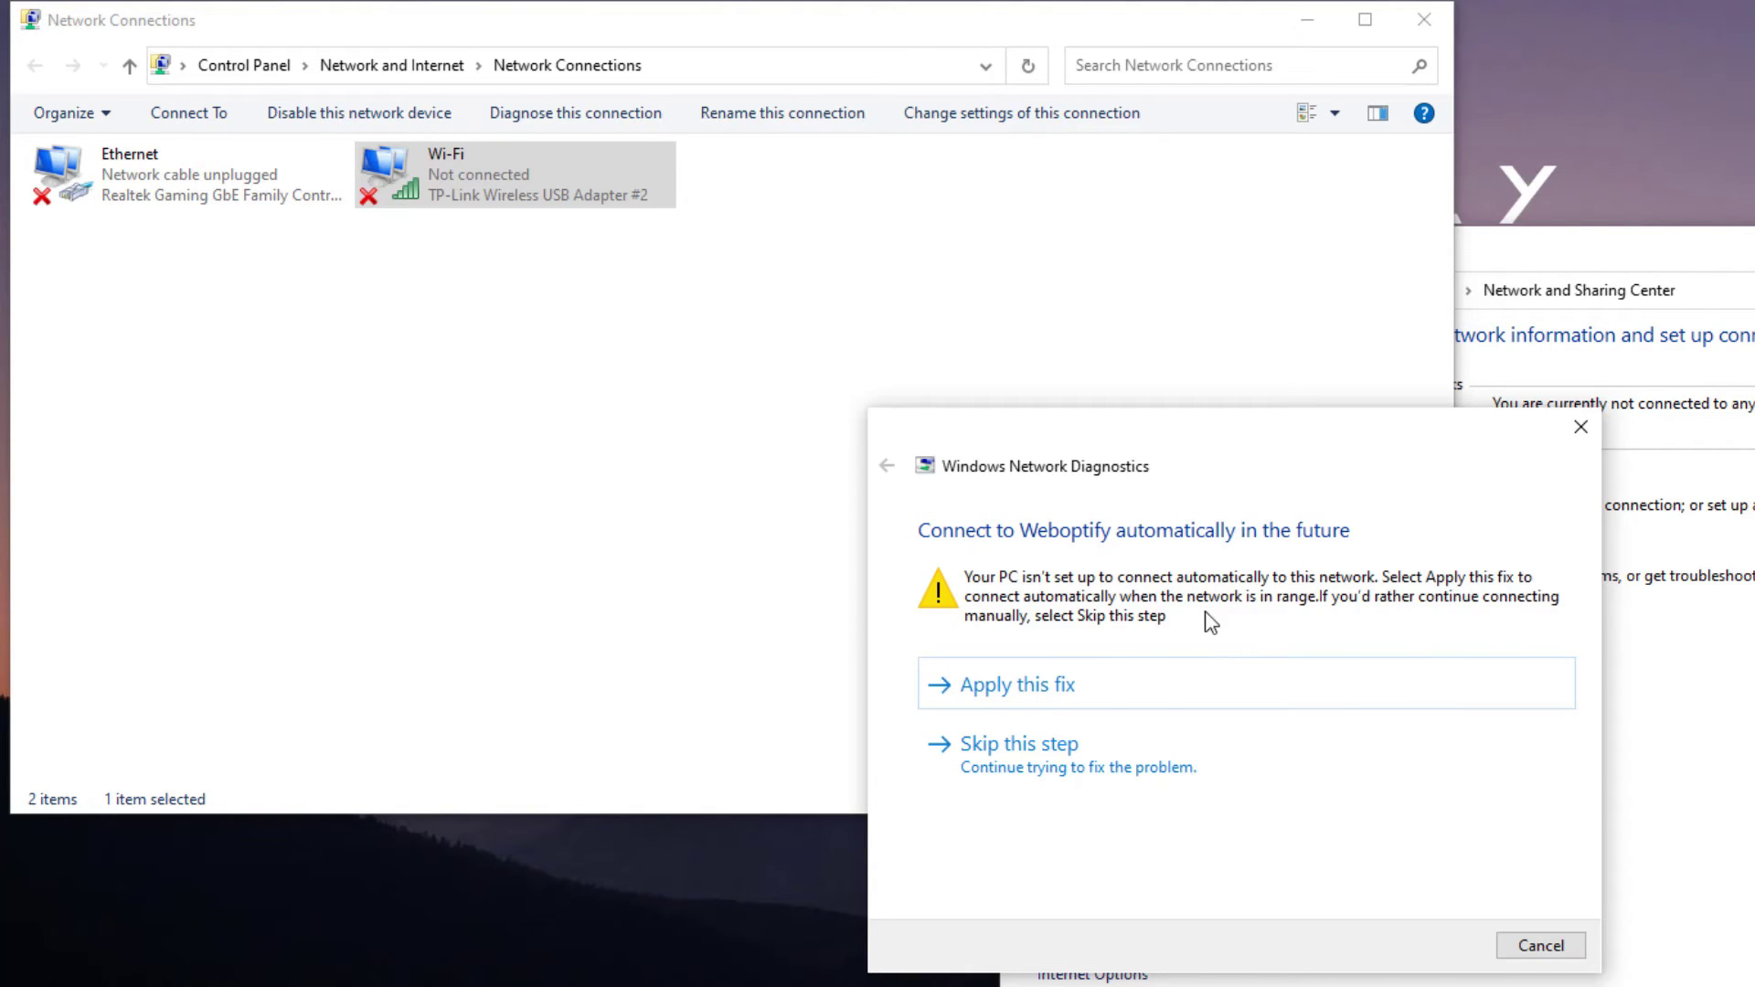
left_click(1022, 690)
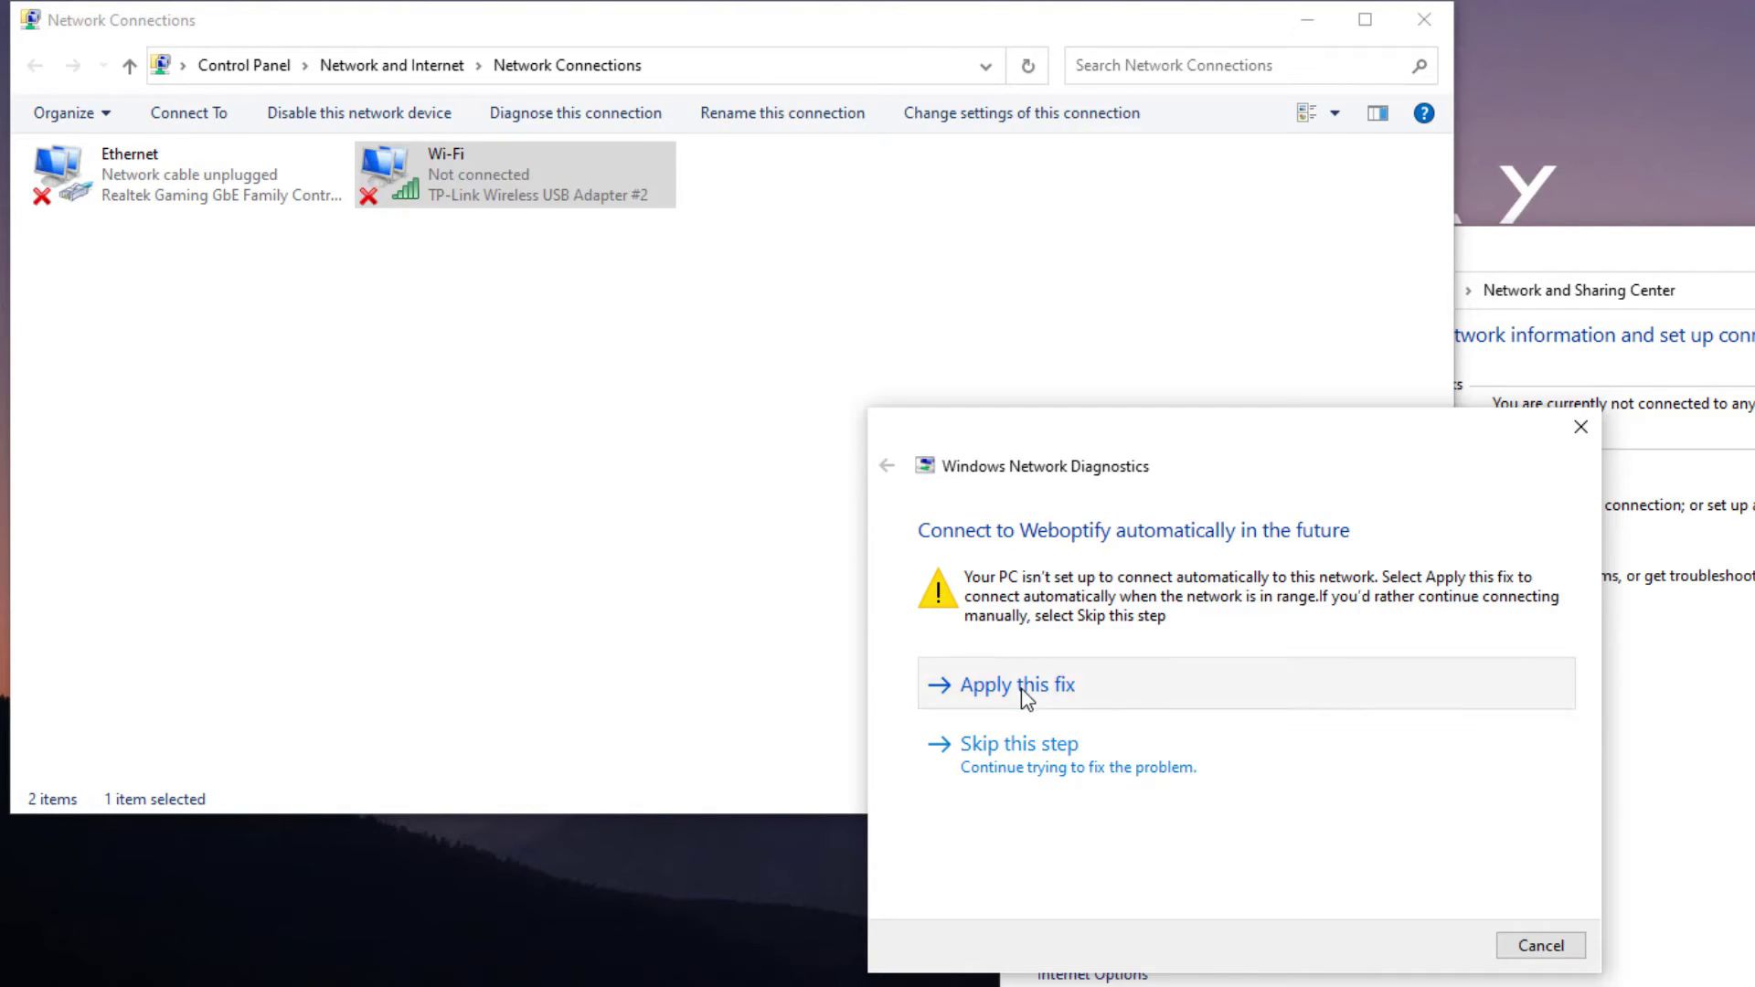
left_click(1541, 947)
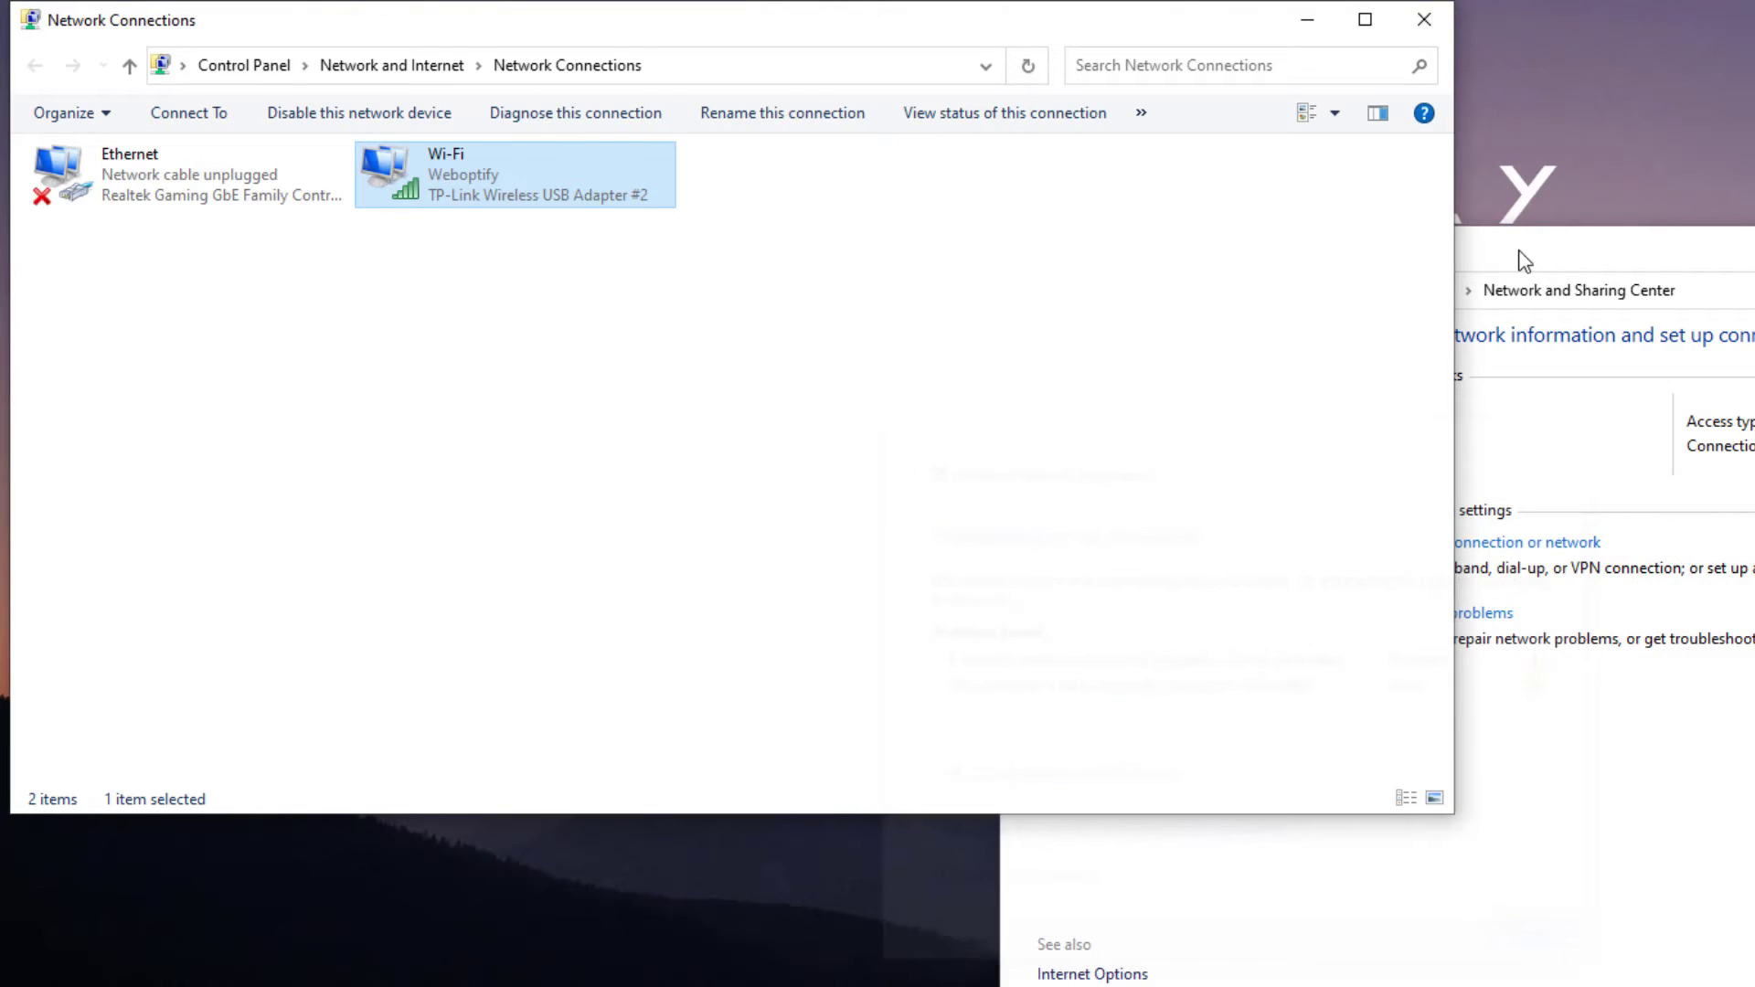
left_click(1434, 25)
left_click(22, 969)
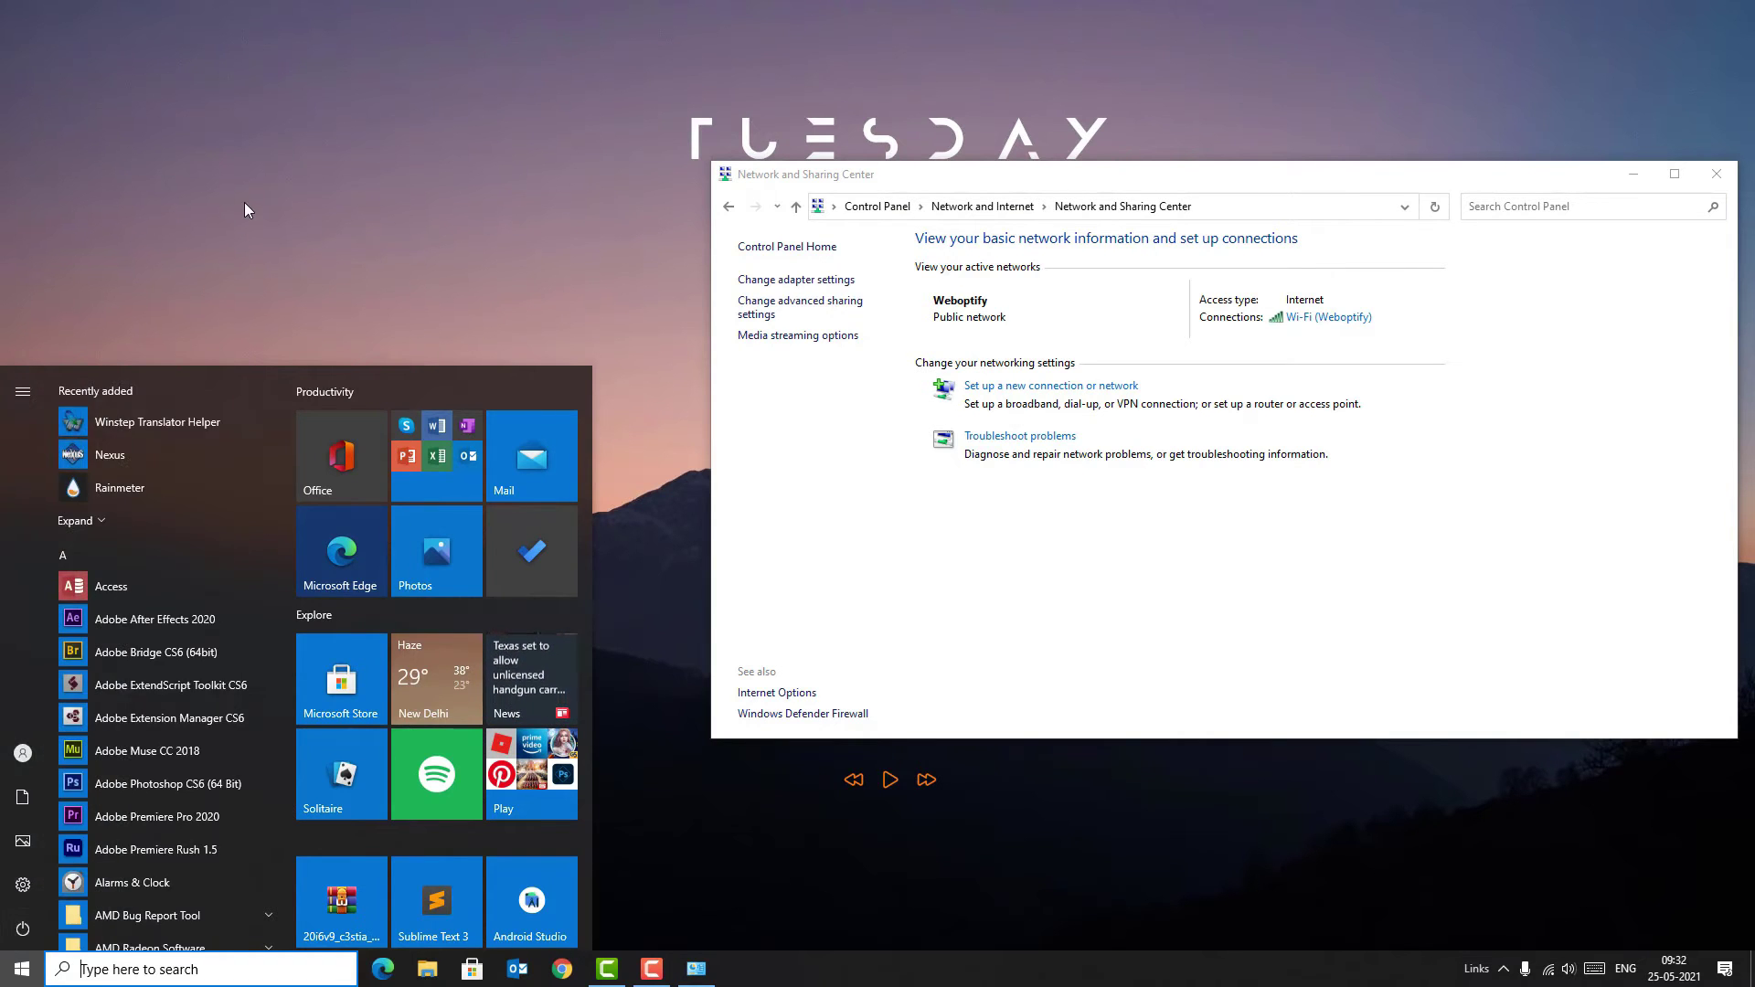
left_click(244, 203)
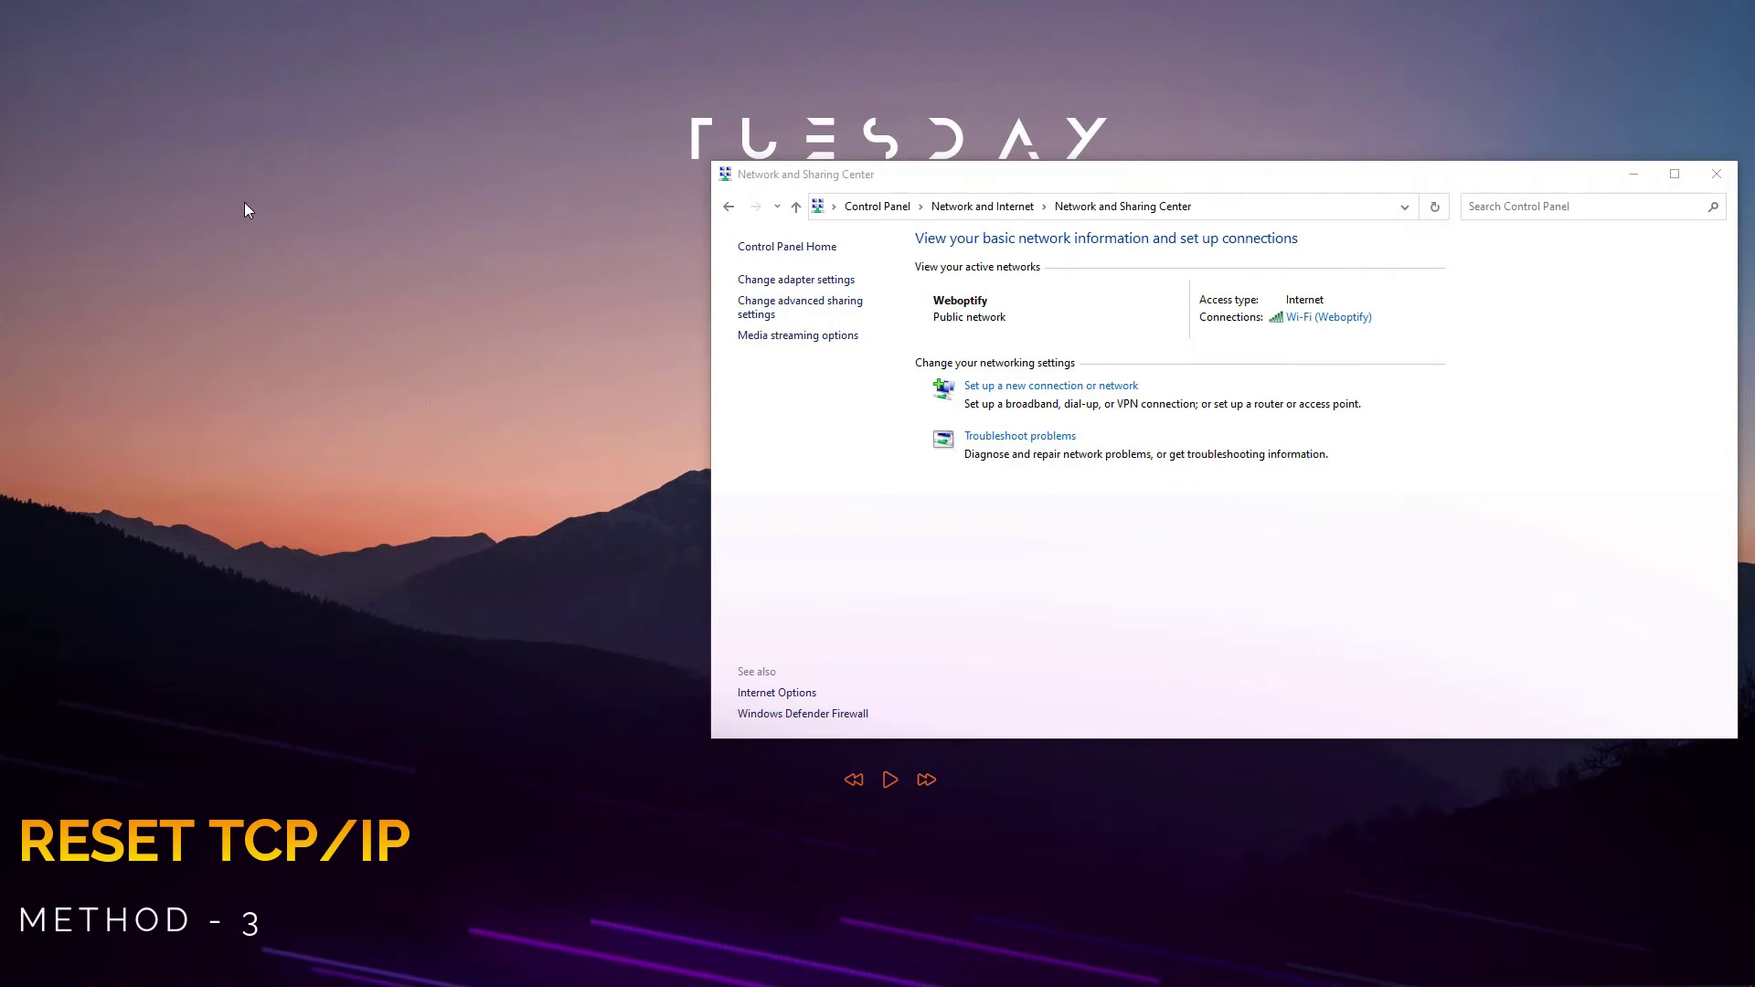
- Search for cmd and run Command Prompt as administrator
mouse_move(22, 969)
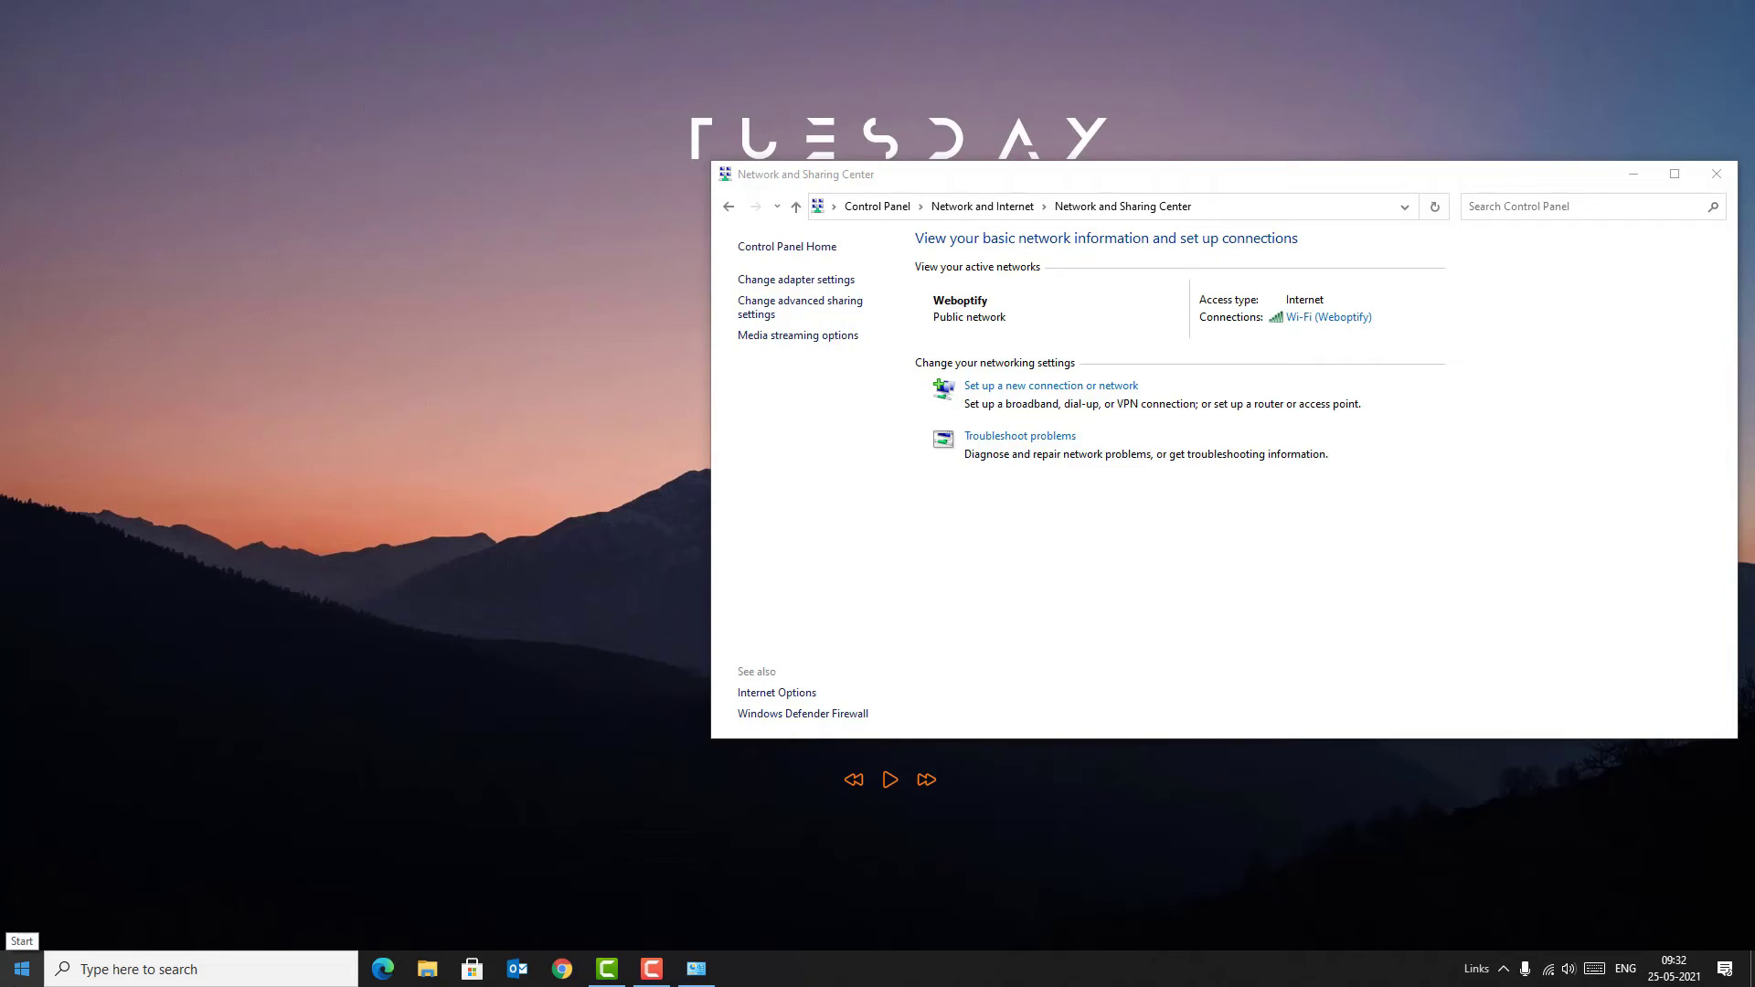
left_click(106, 971)
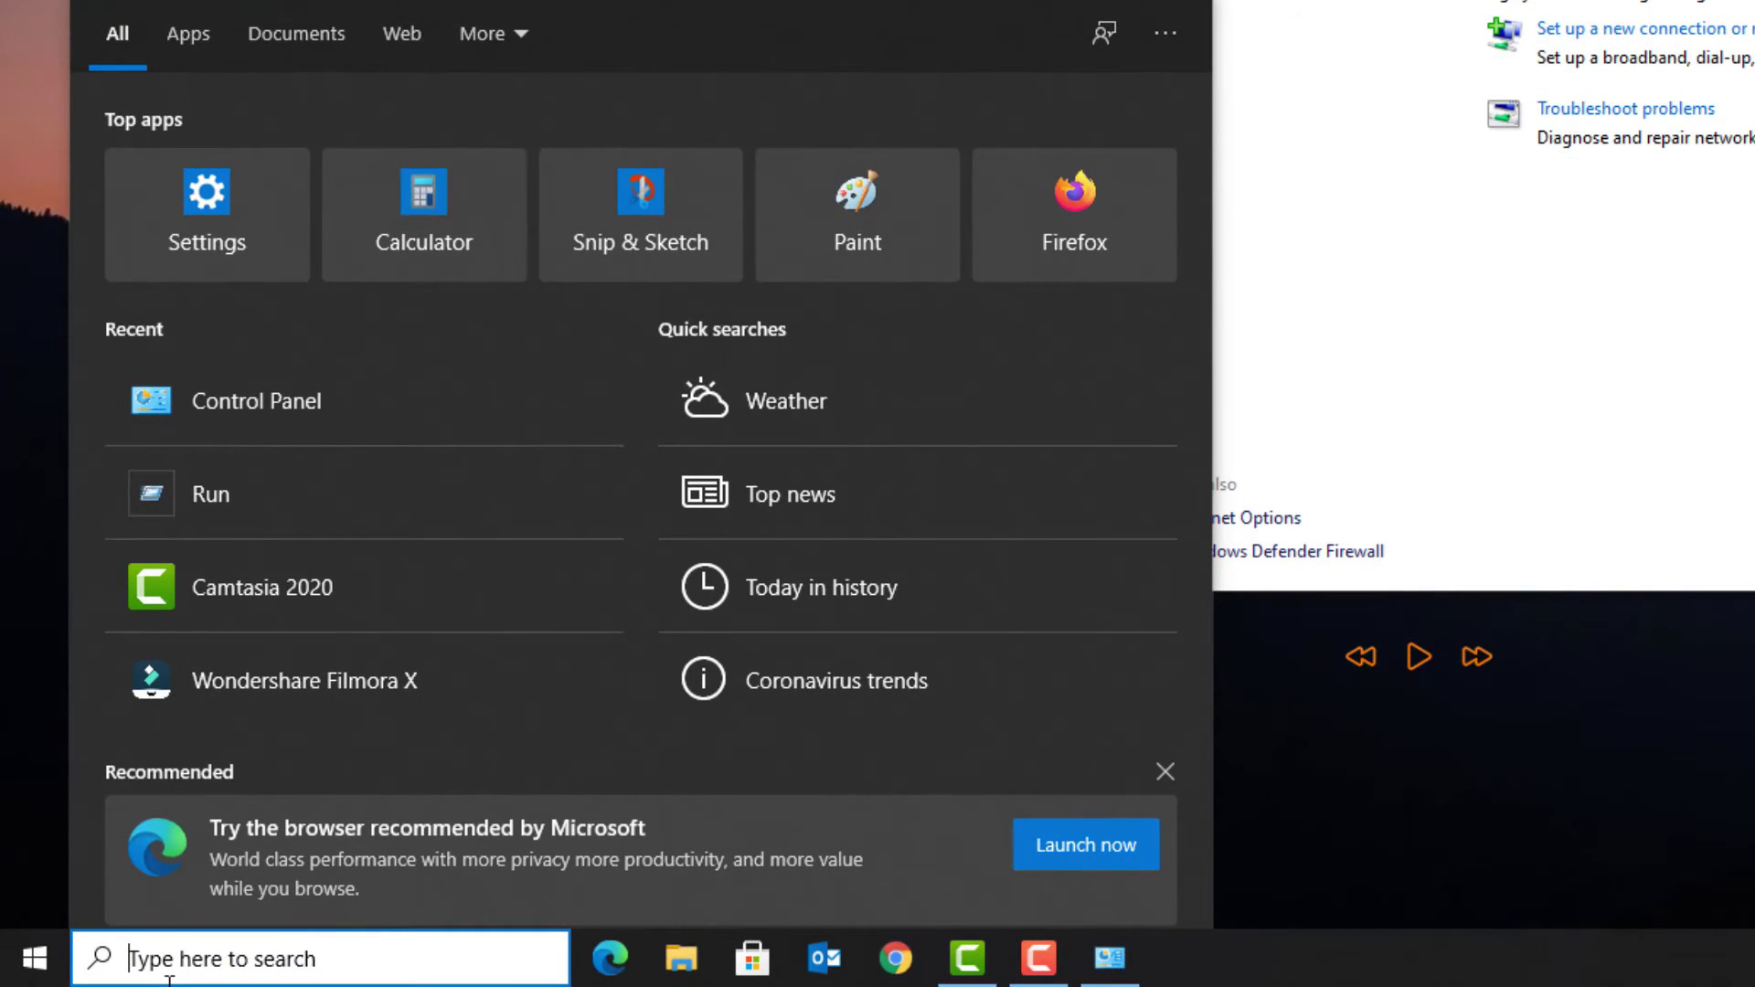
type("cmd")
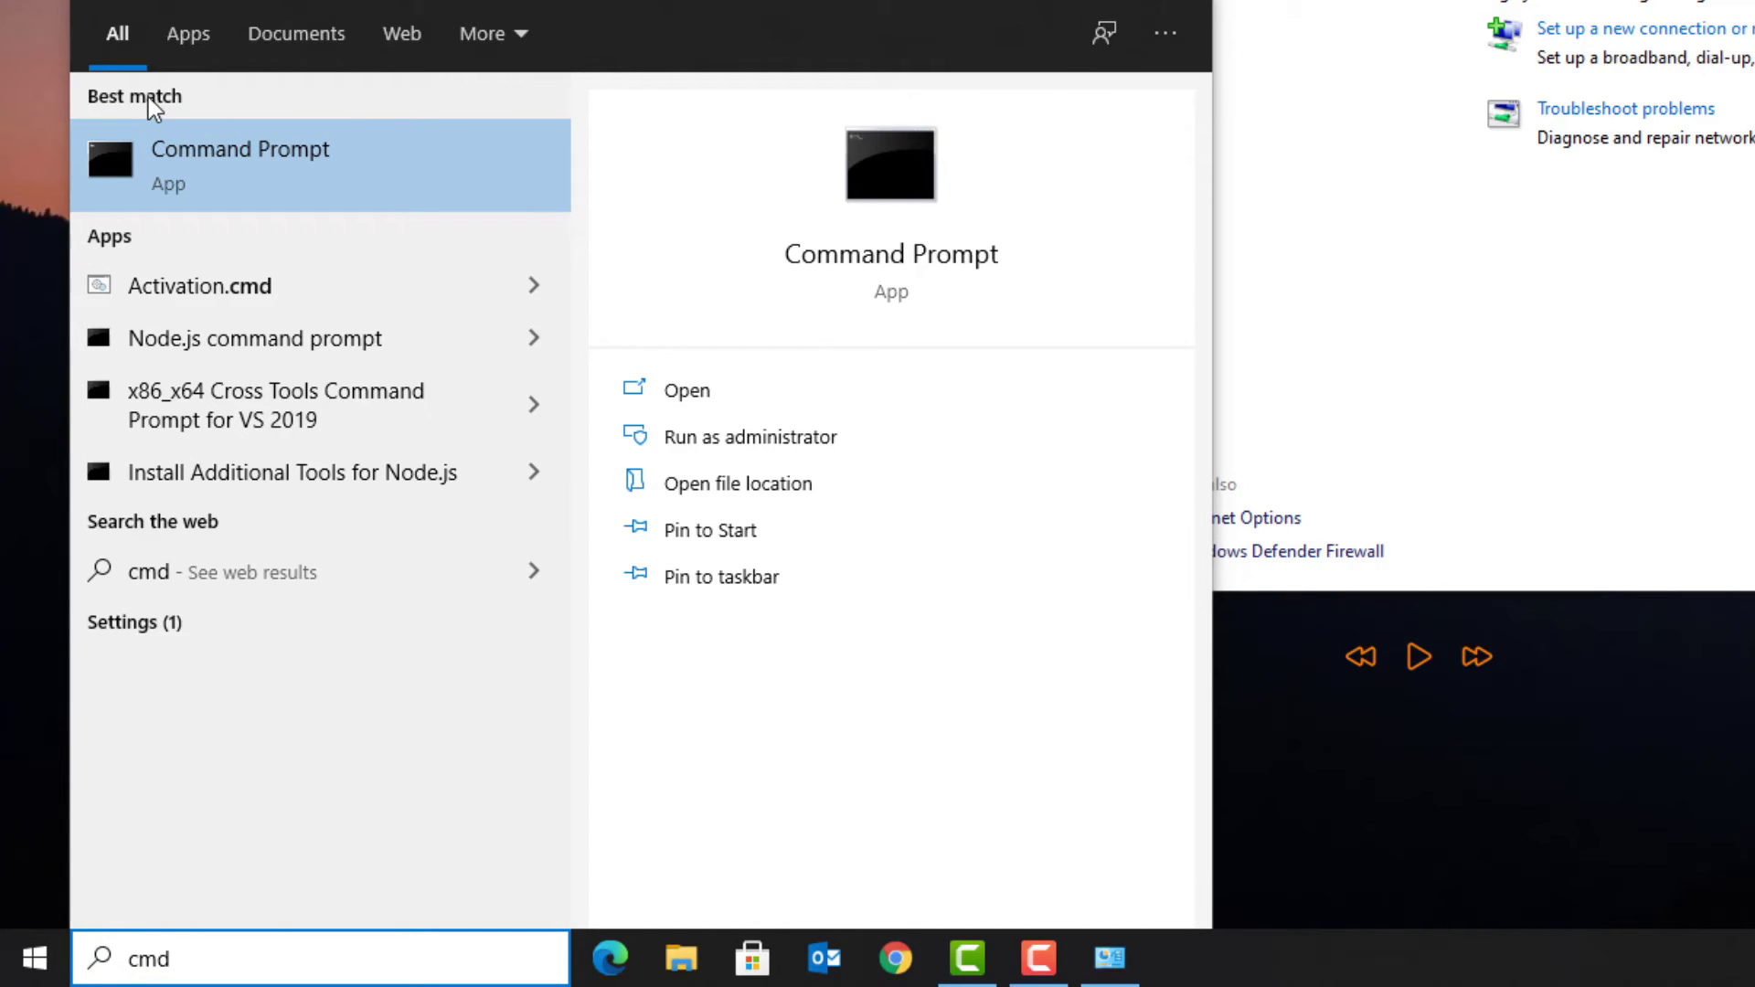
right_click(181, 172)
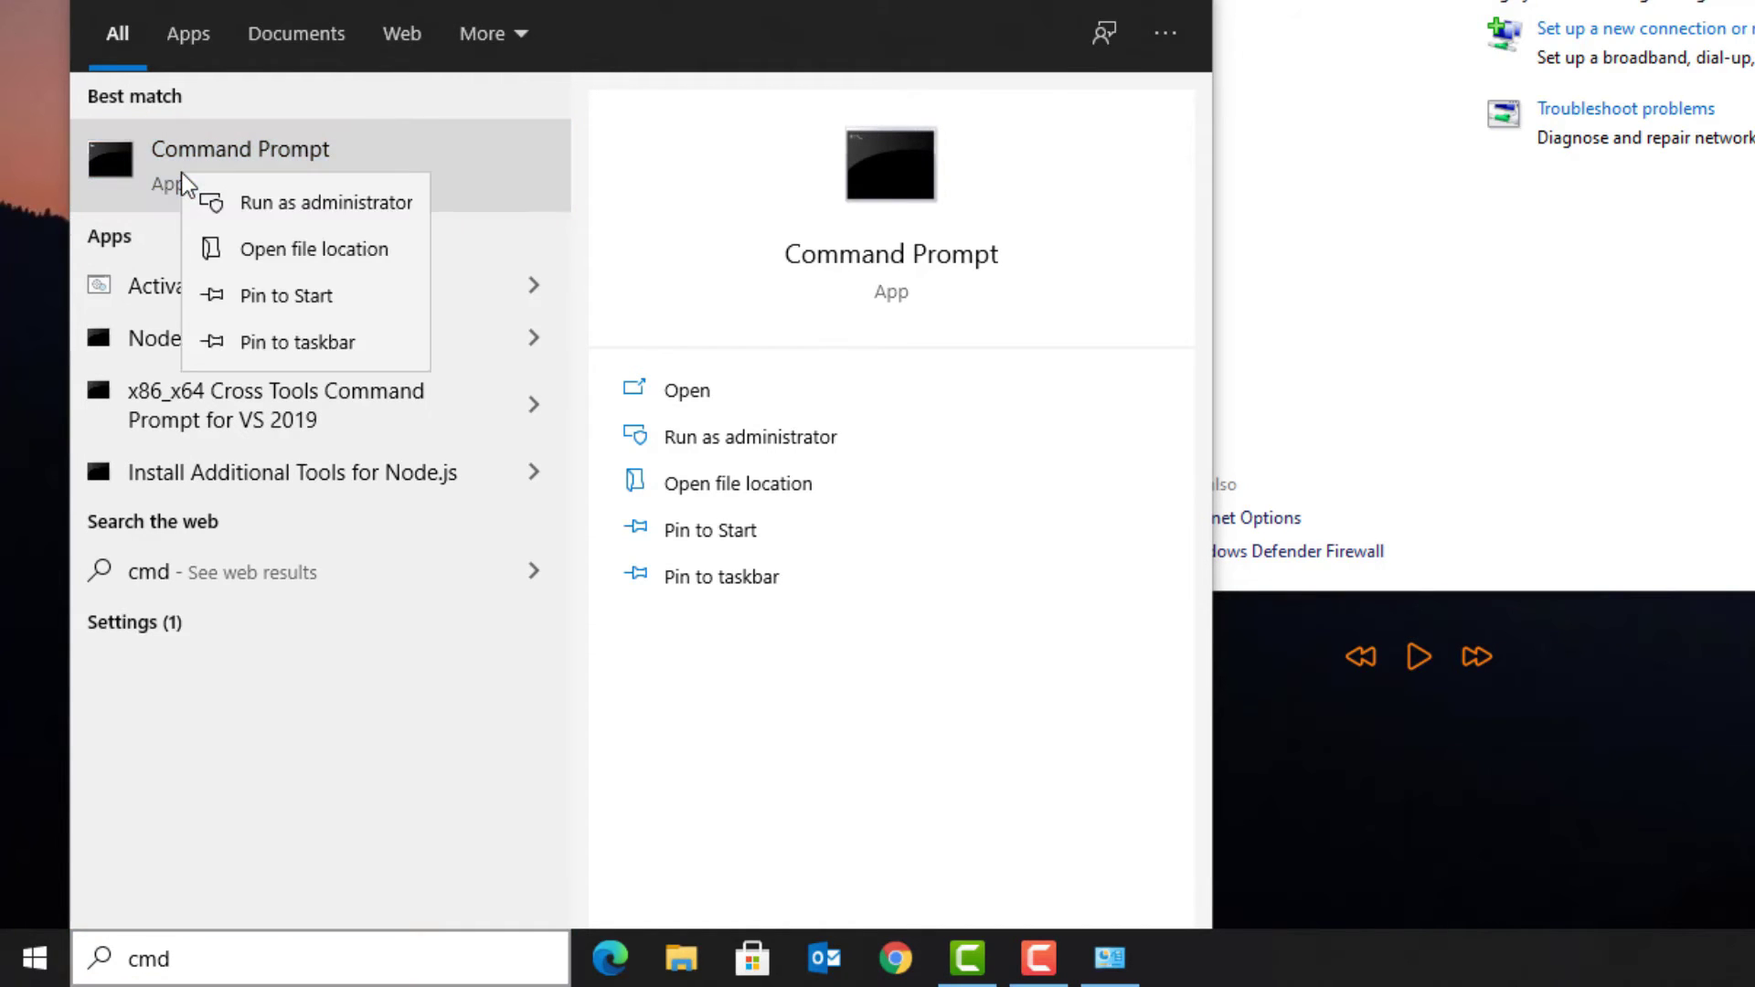
left_click(259, 203)
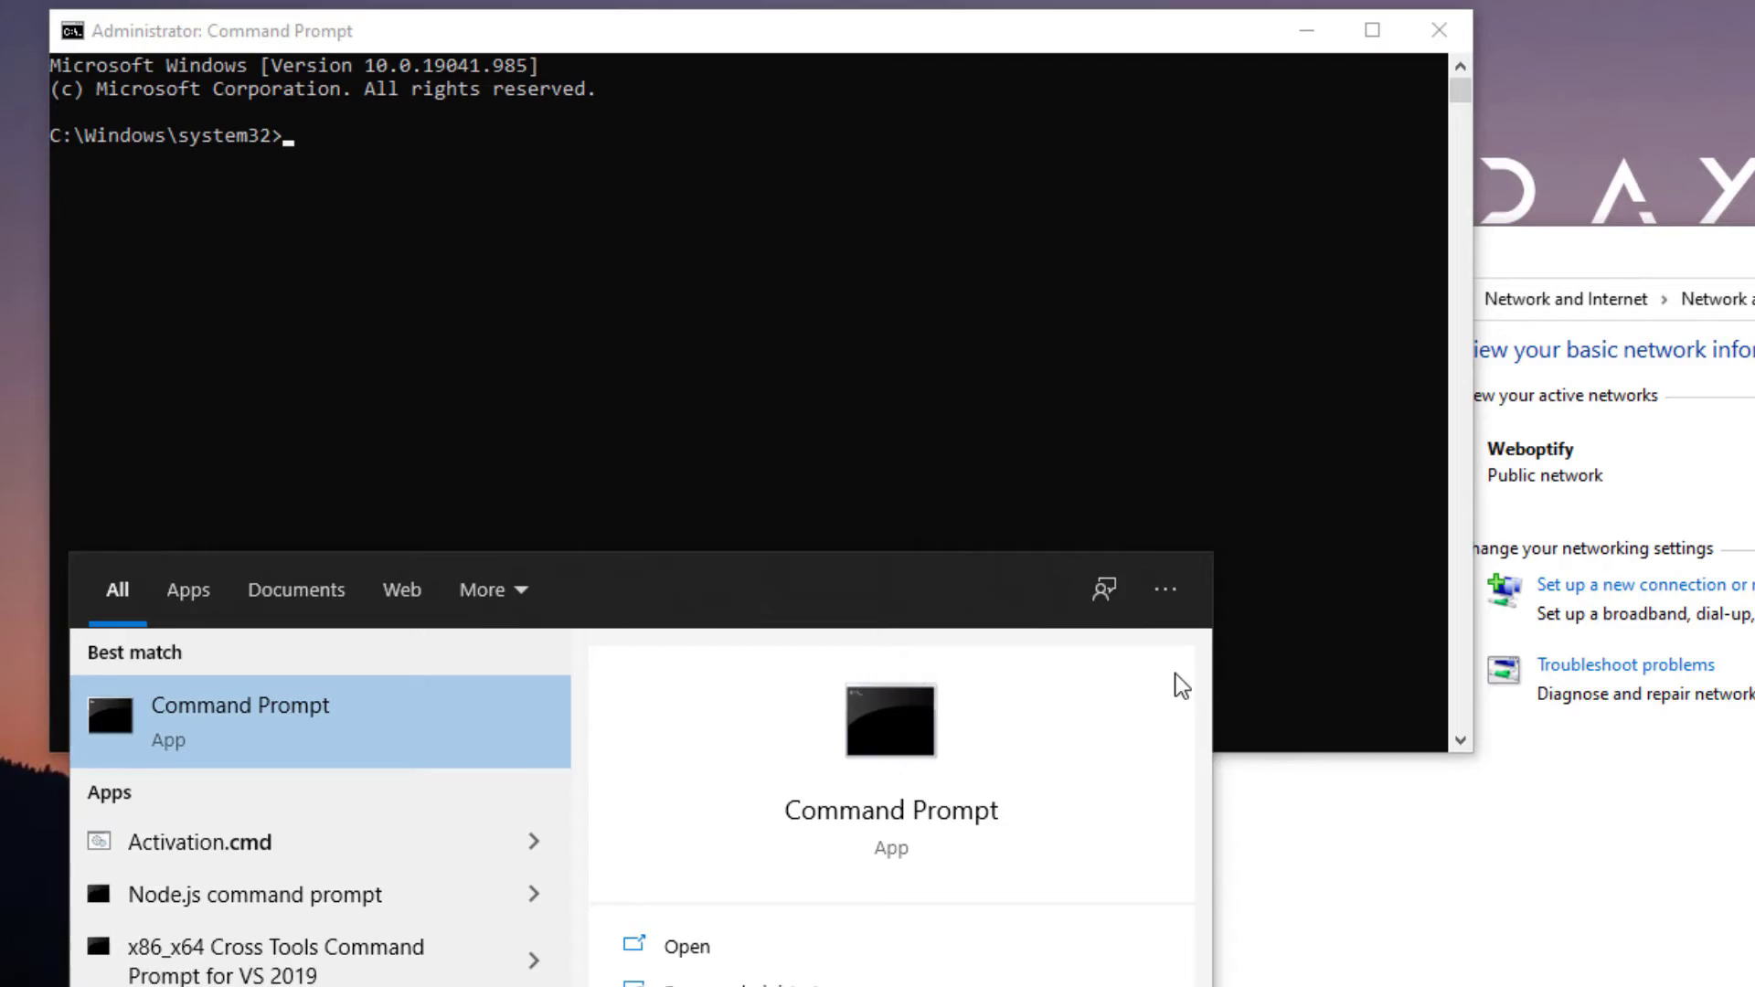
- Run ipconfig/release and ipconfig/all, then enter ipconfig/flushdns at the prompt
left_click(986, 303)
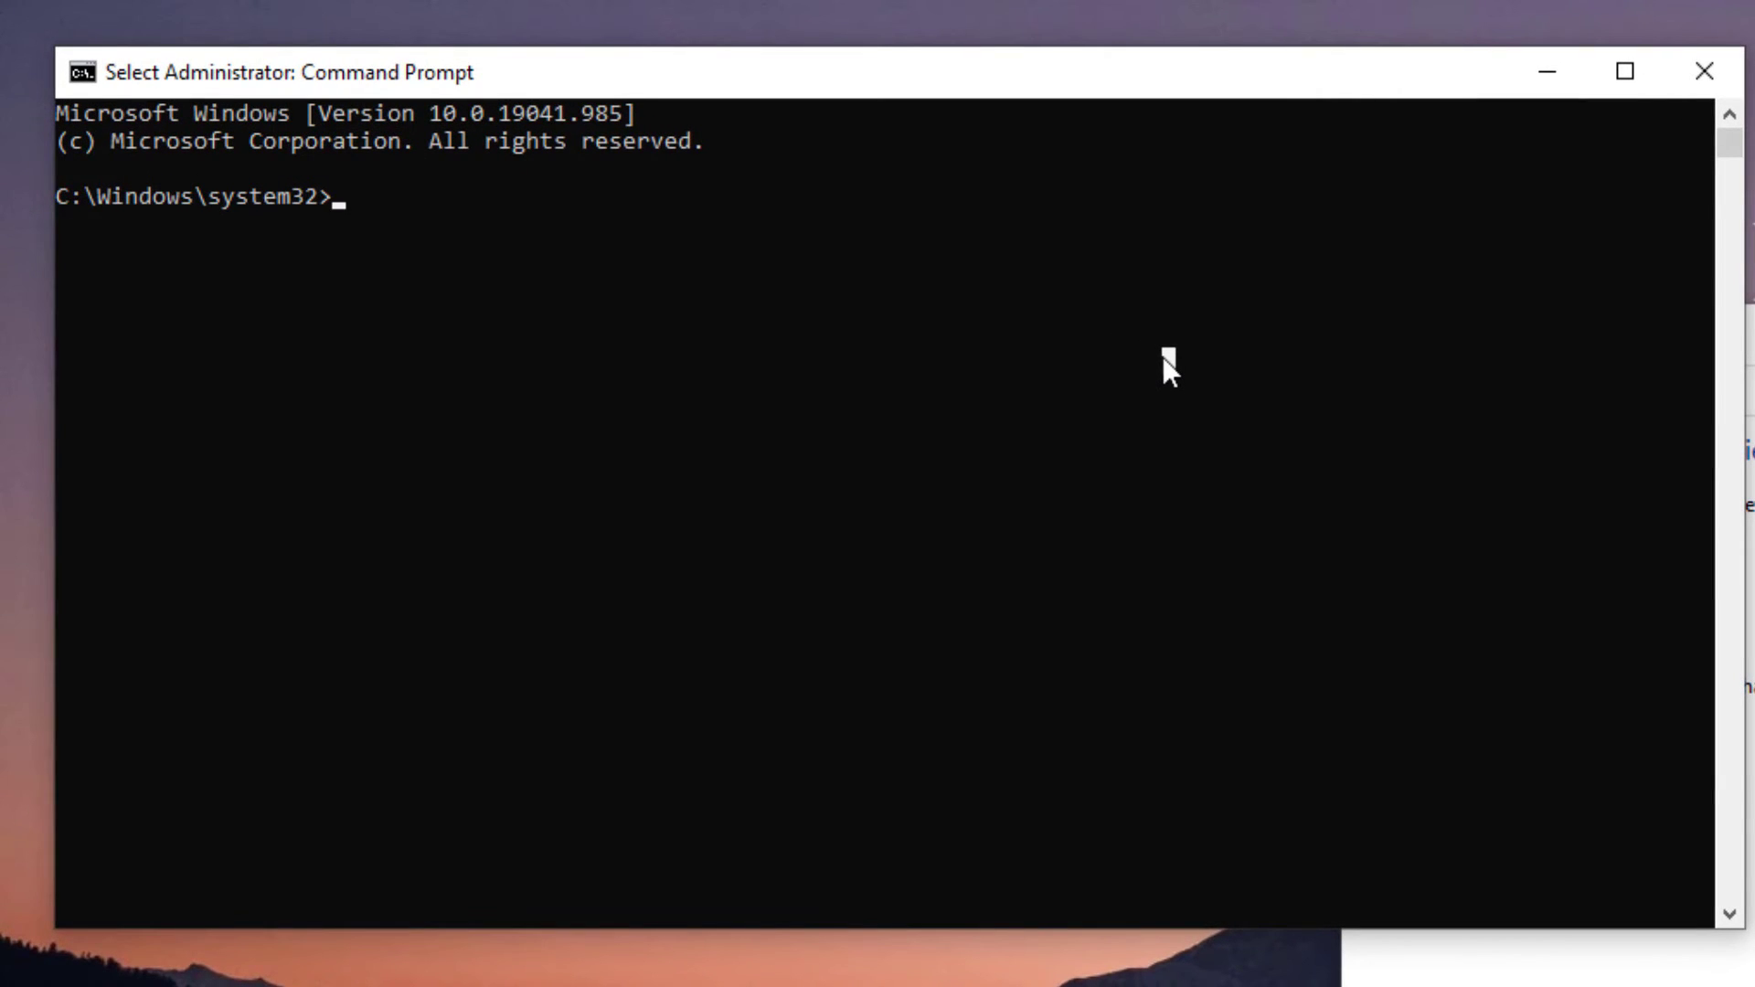
key("Escape")
type("ipco")
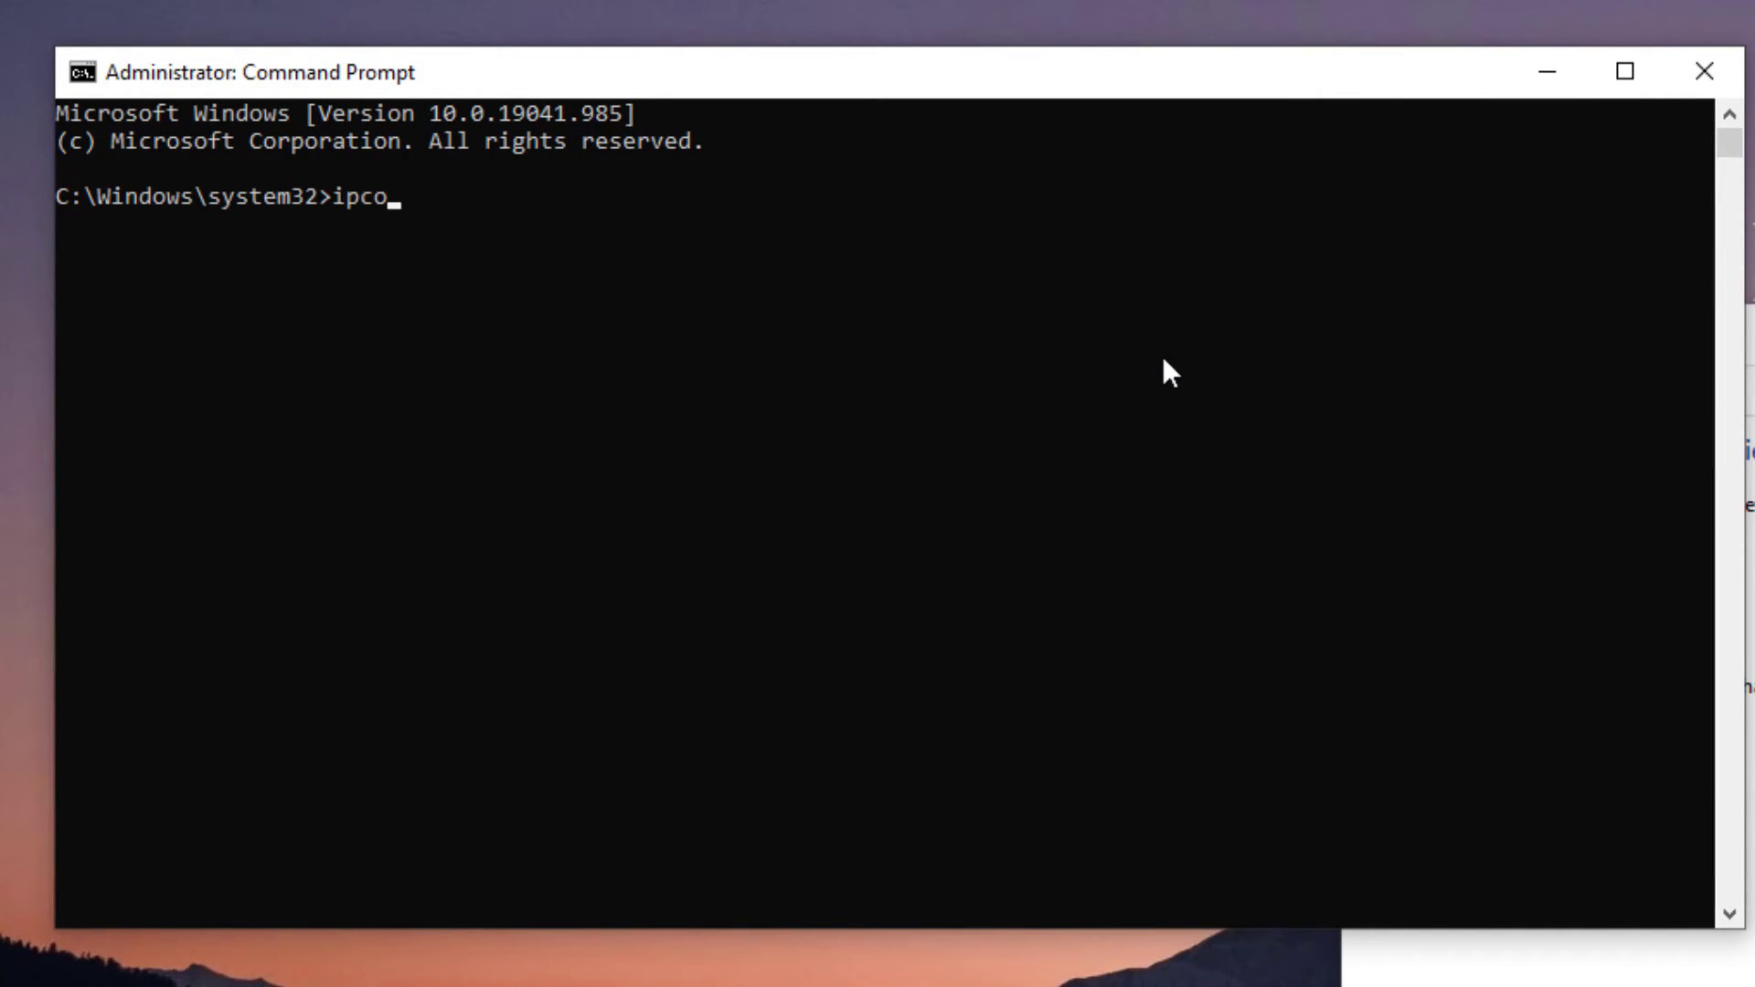
type("nfig/rele")
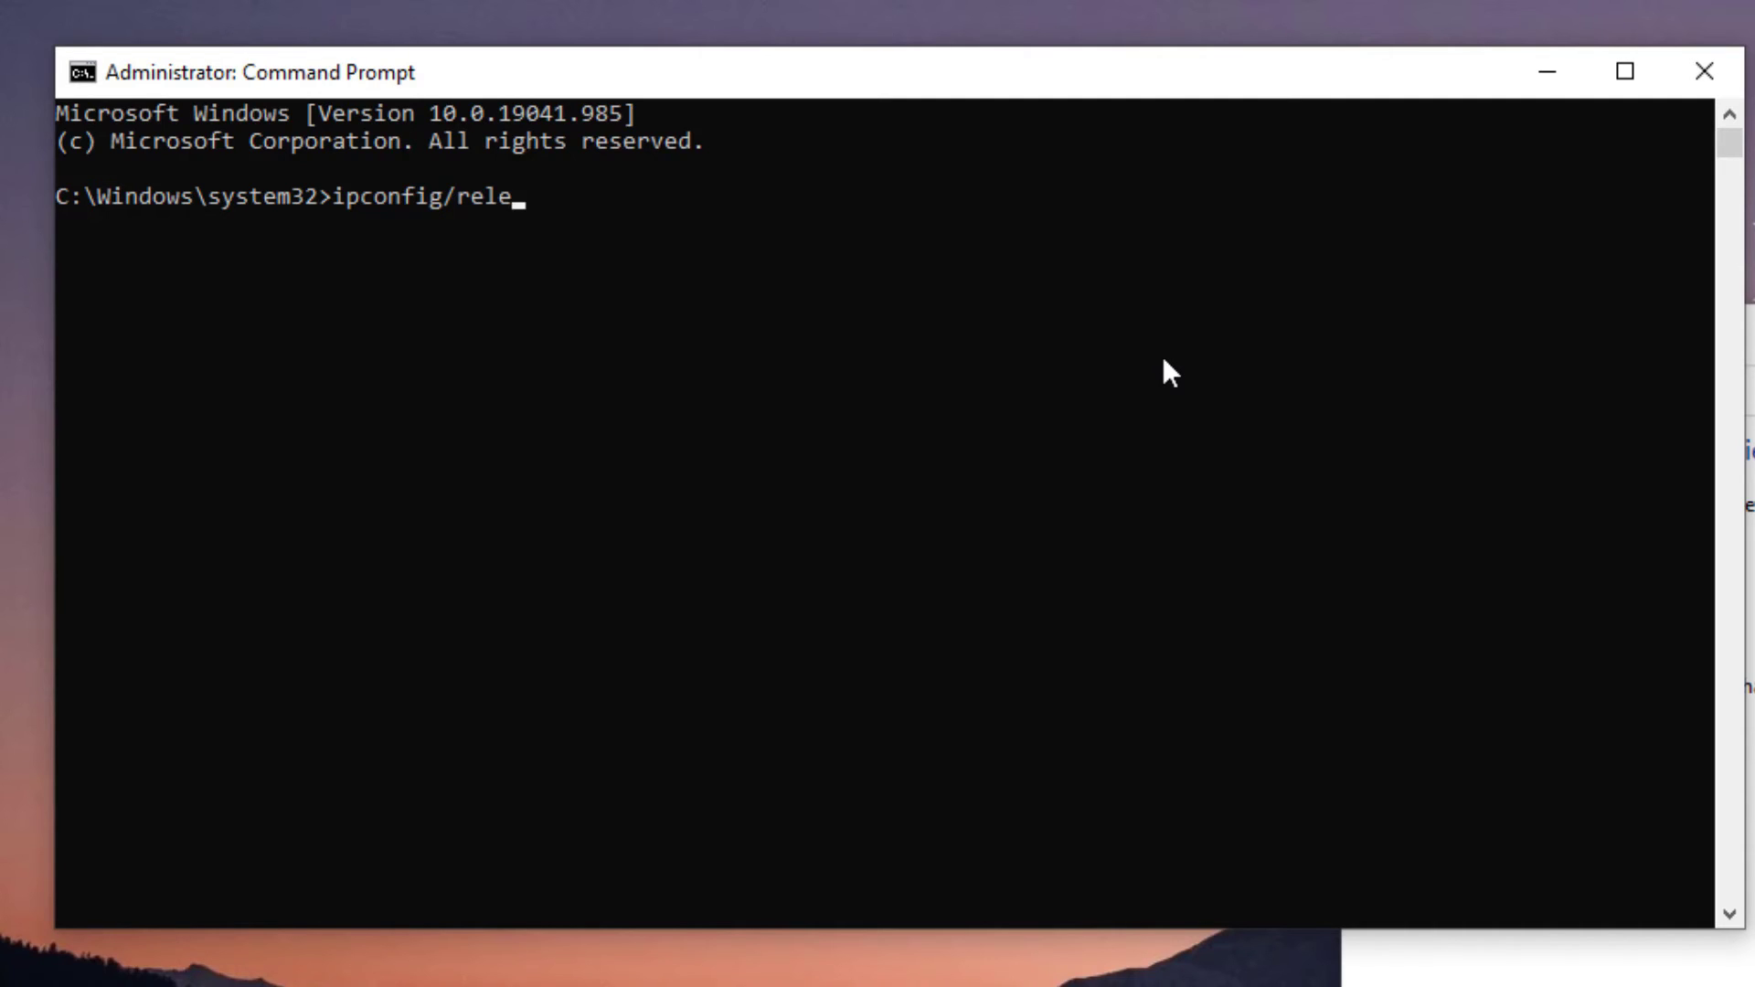
type("ase")
key("Return")
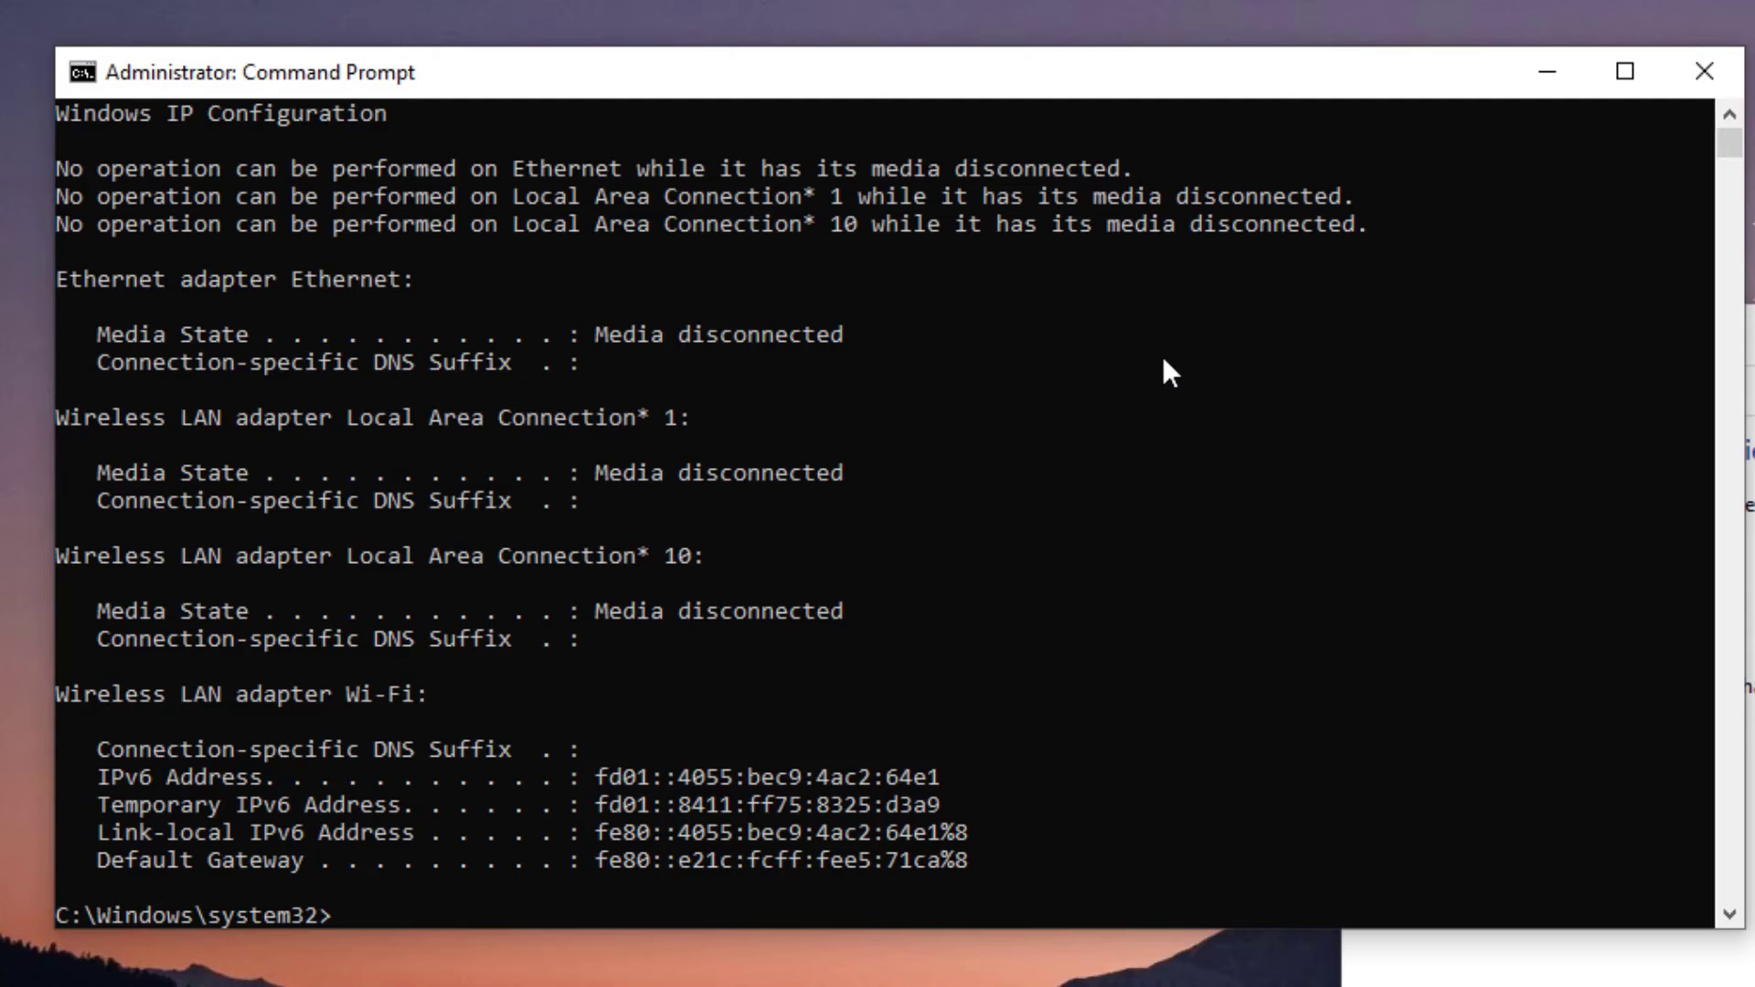
type("ipco")
type("ng")
type("ig/")
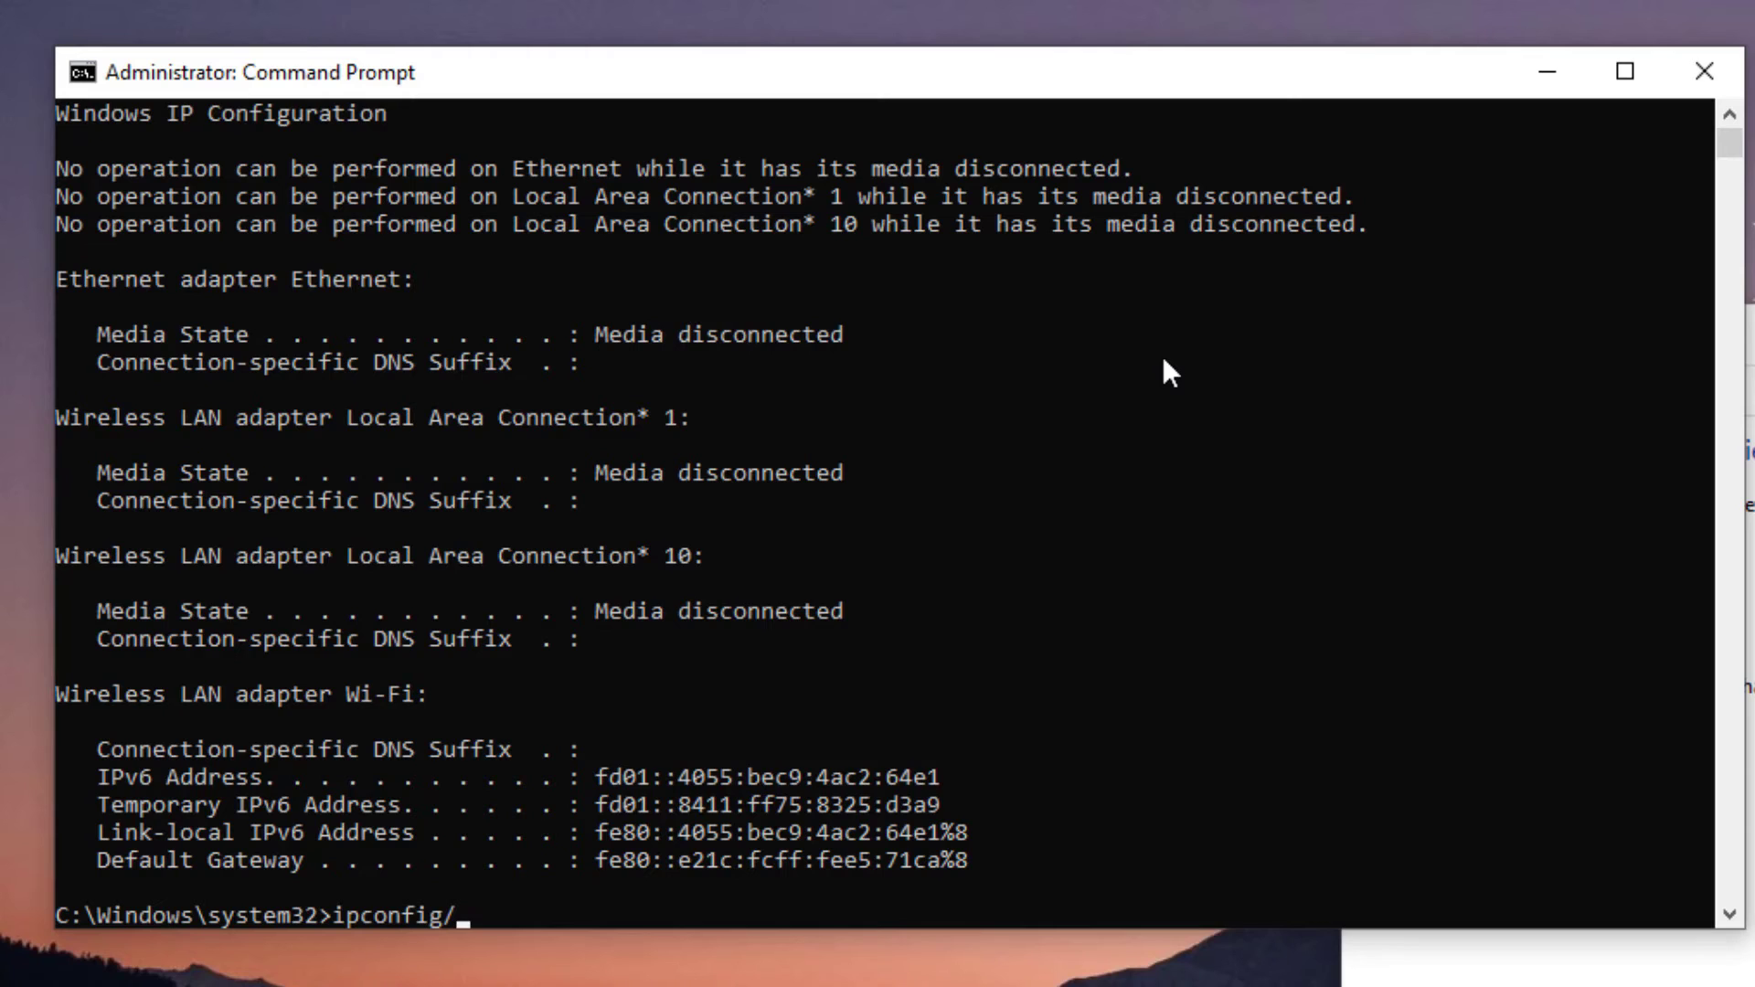
type("all")
key("Return")
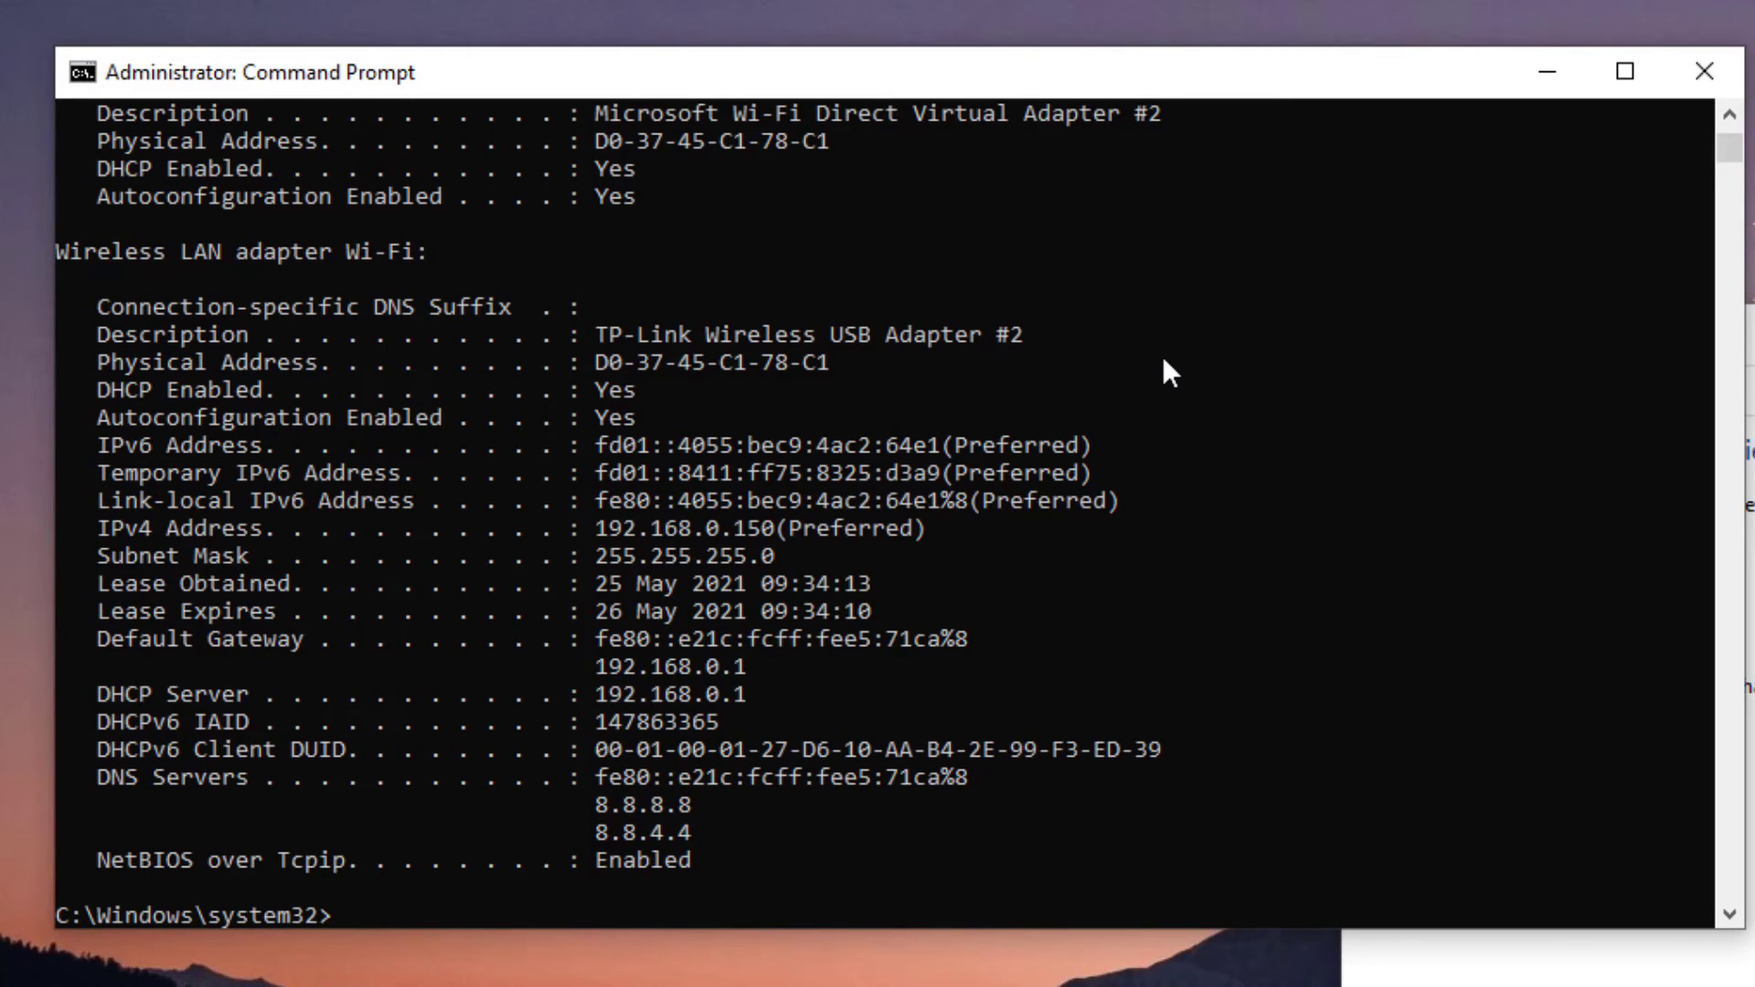
type("ipconfig/flus")
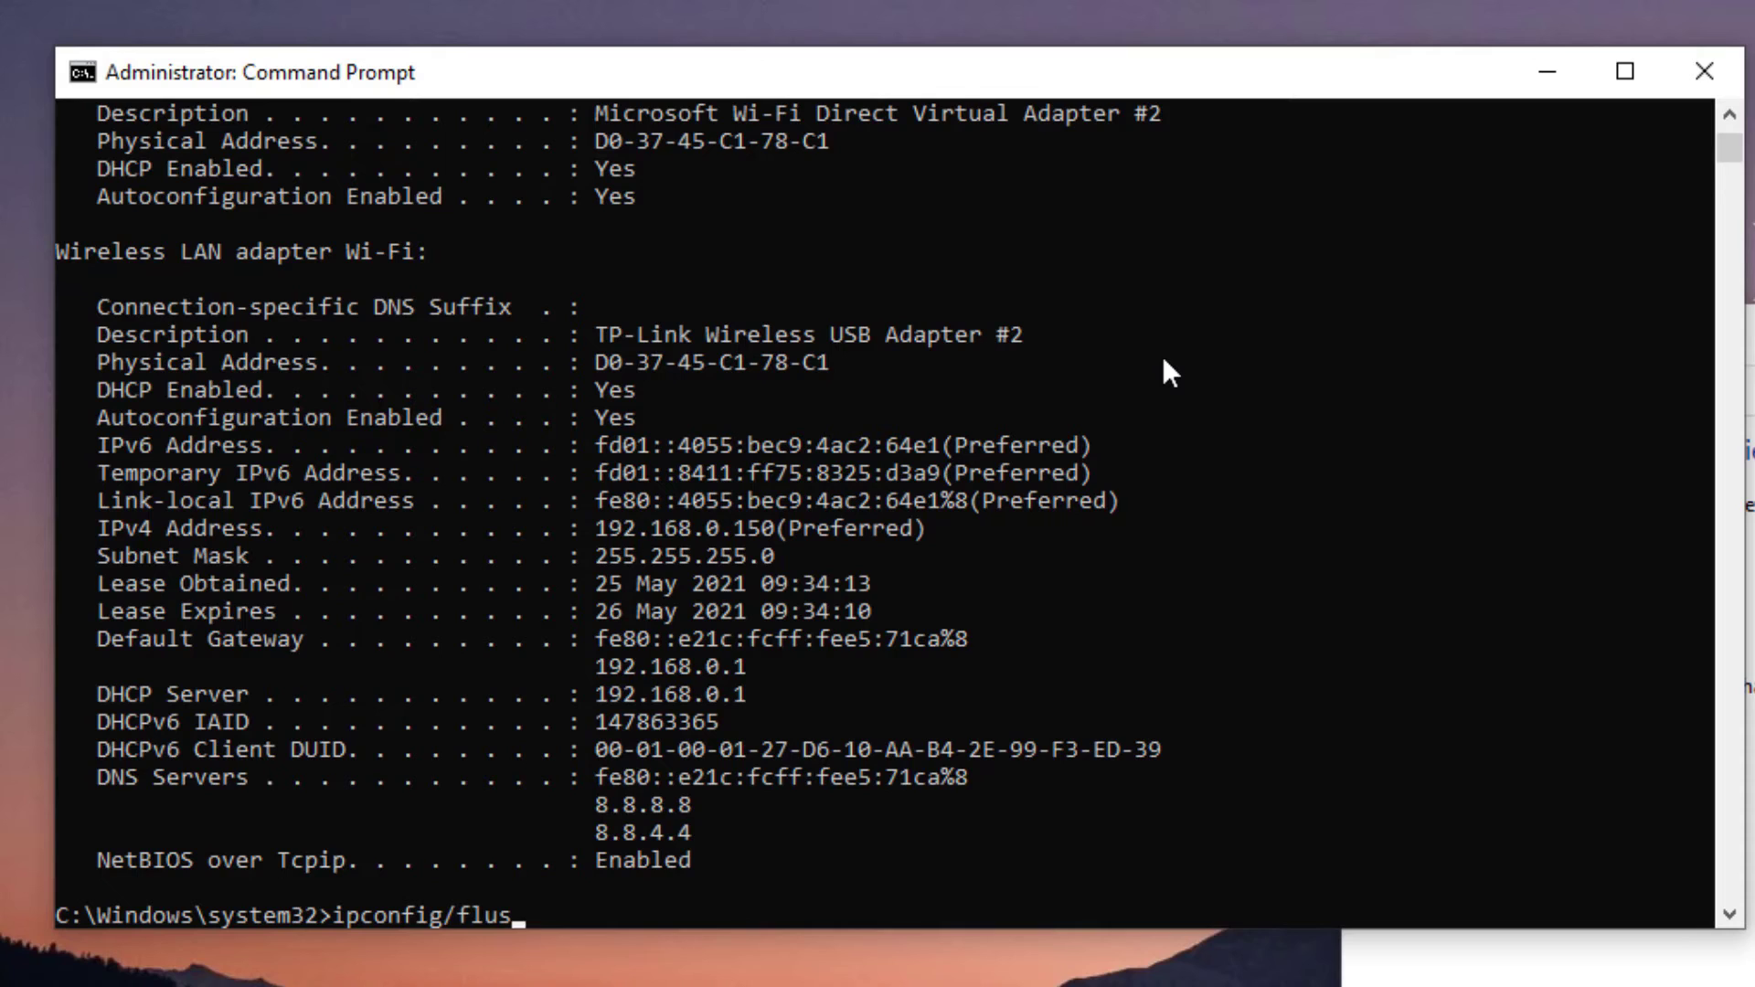
type("hdns")
- Execute the DNS cache flush, then run ipconfig/renew to restore Wi-Fi address 192.168.0.150
key("Return")
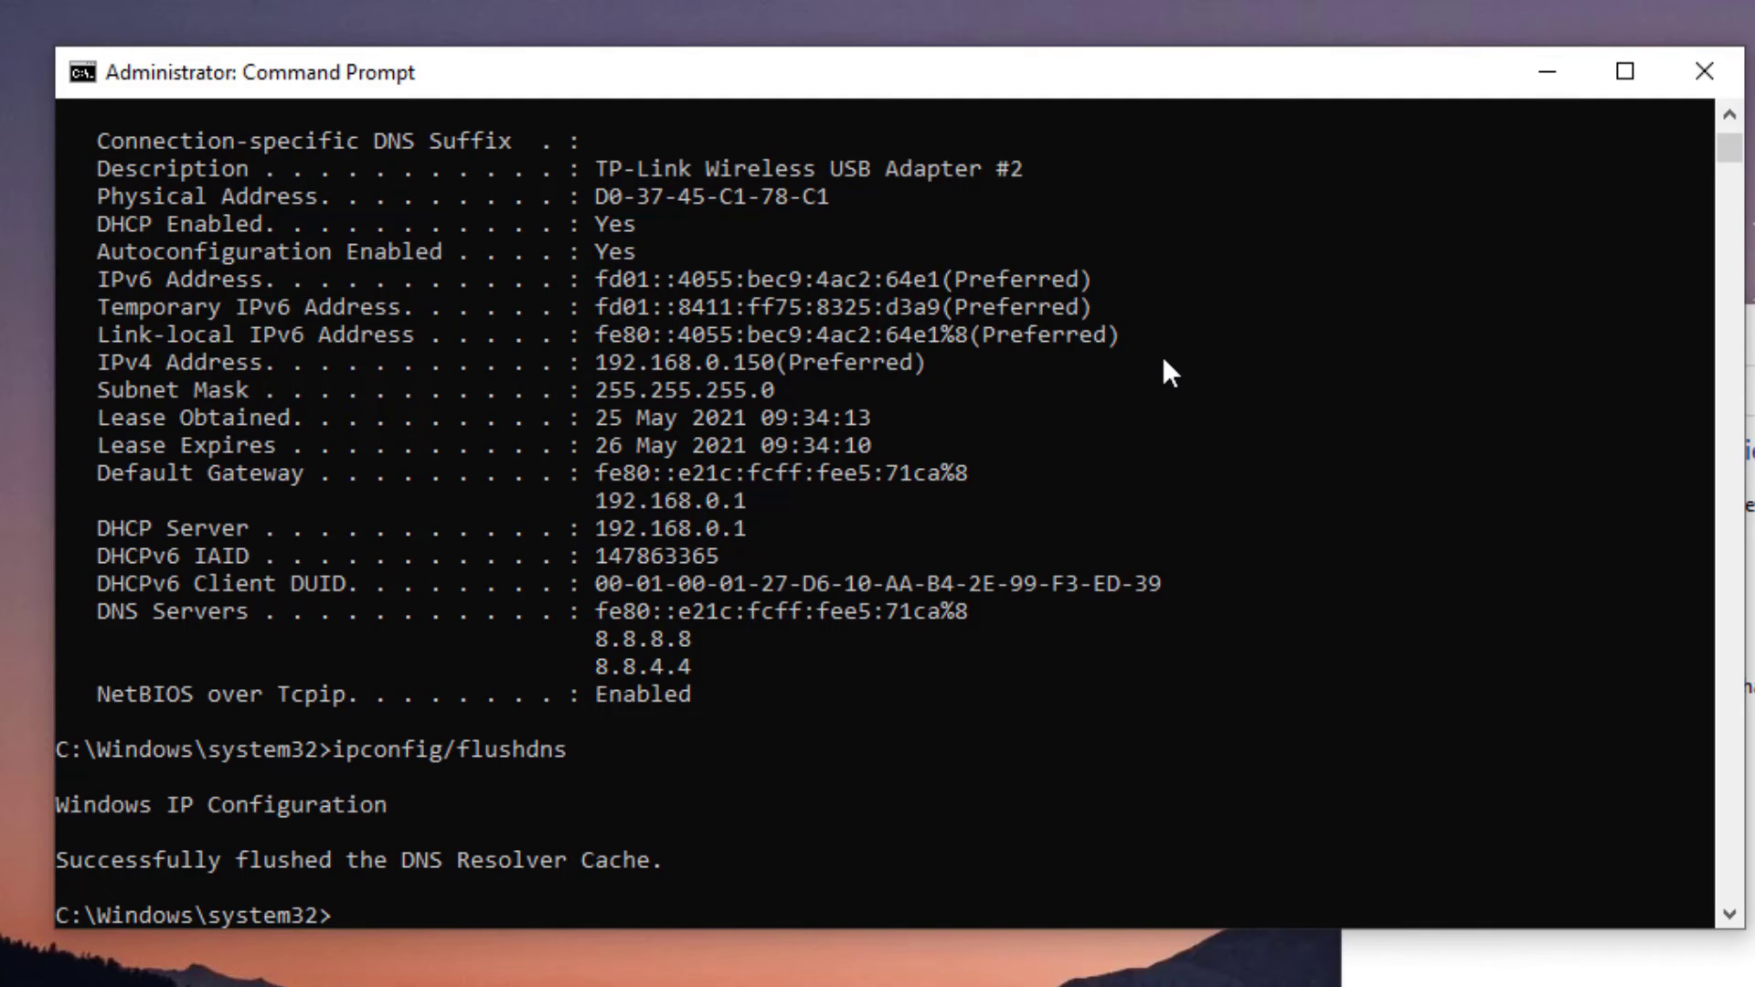
type("ip")
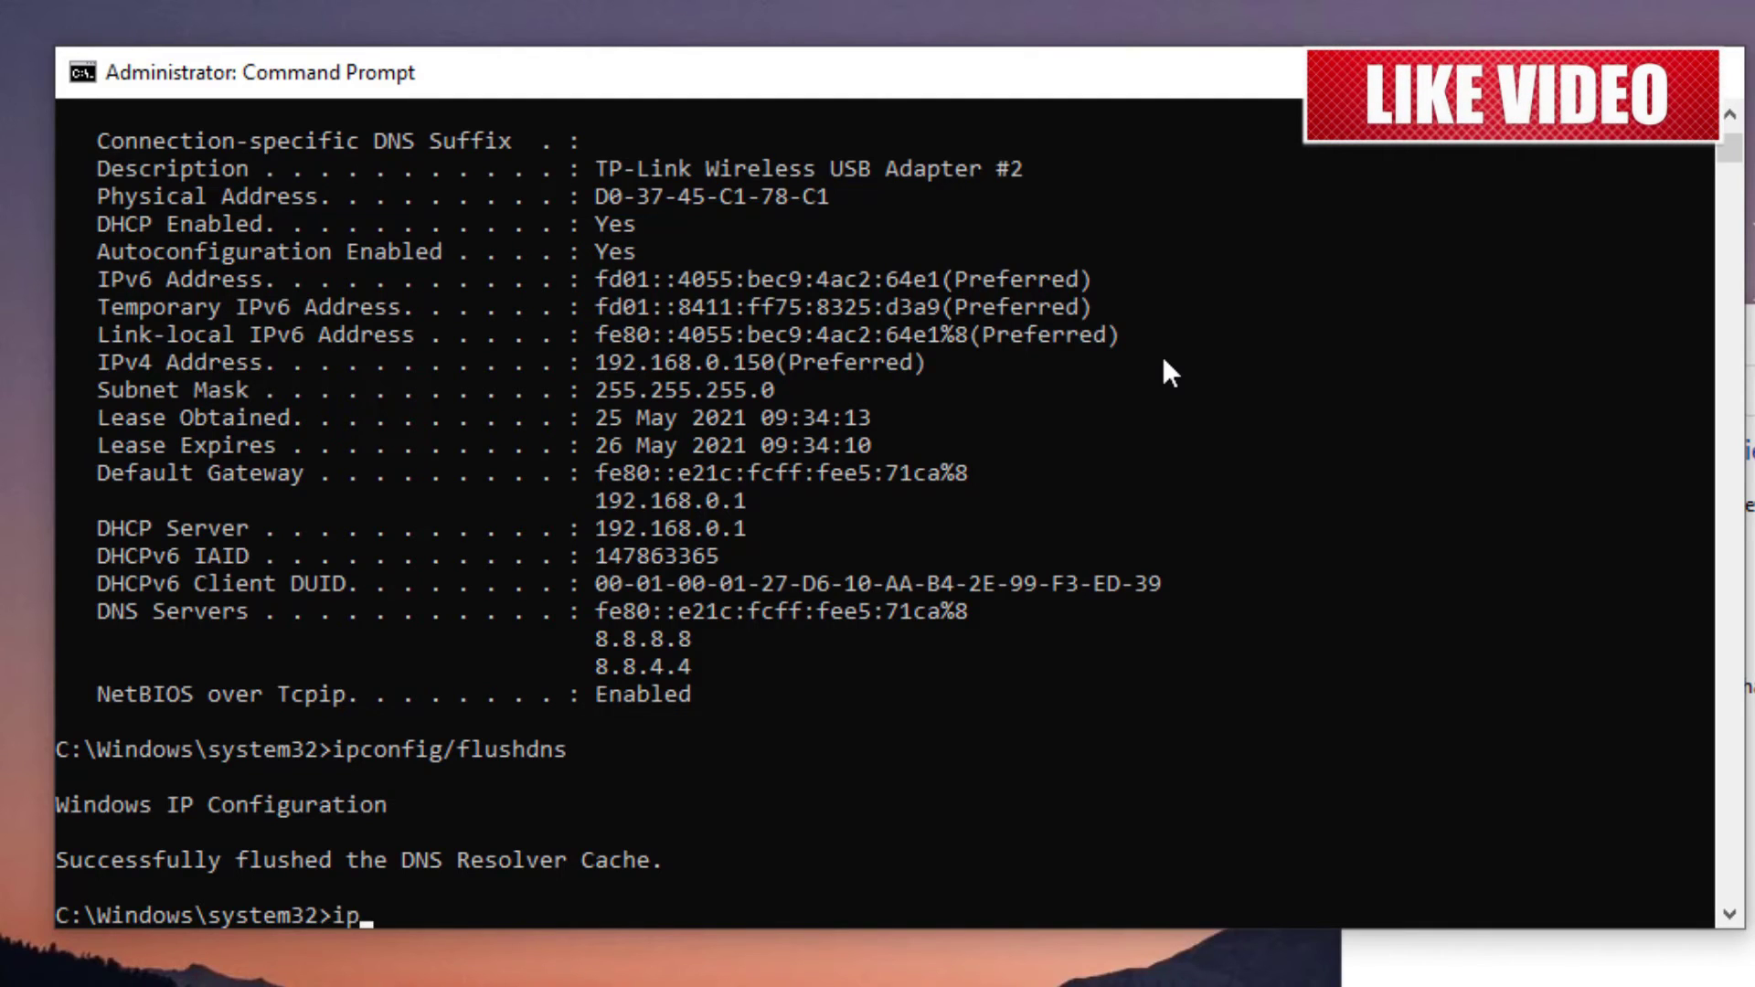
type("con")
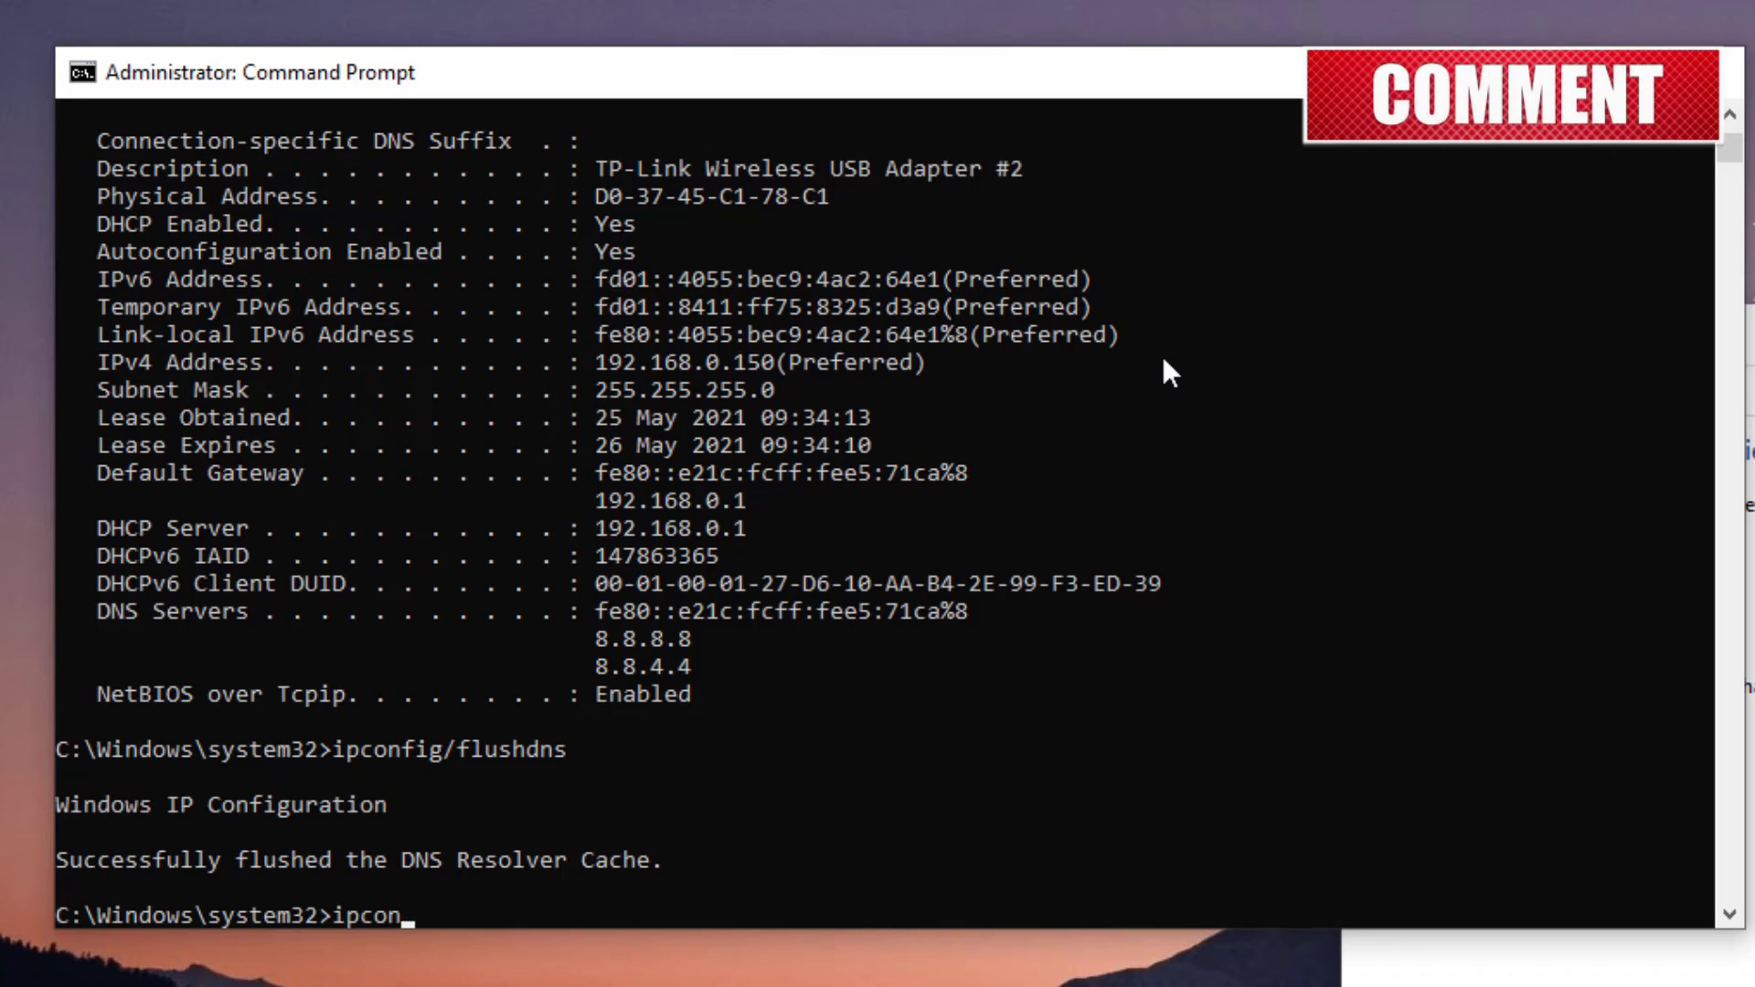
type("fig")
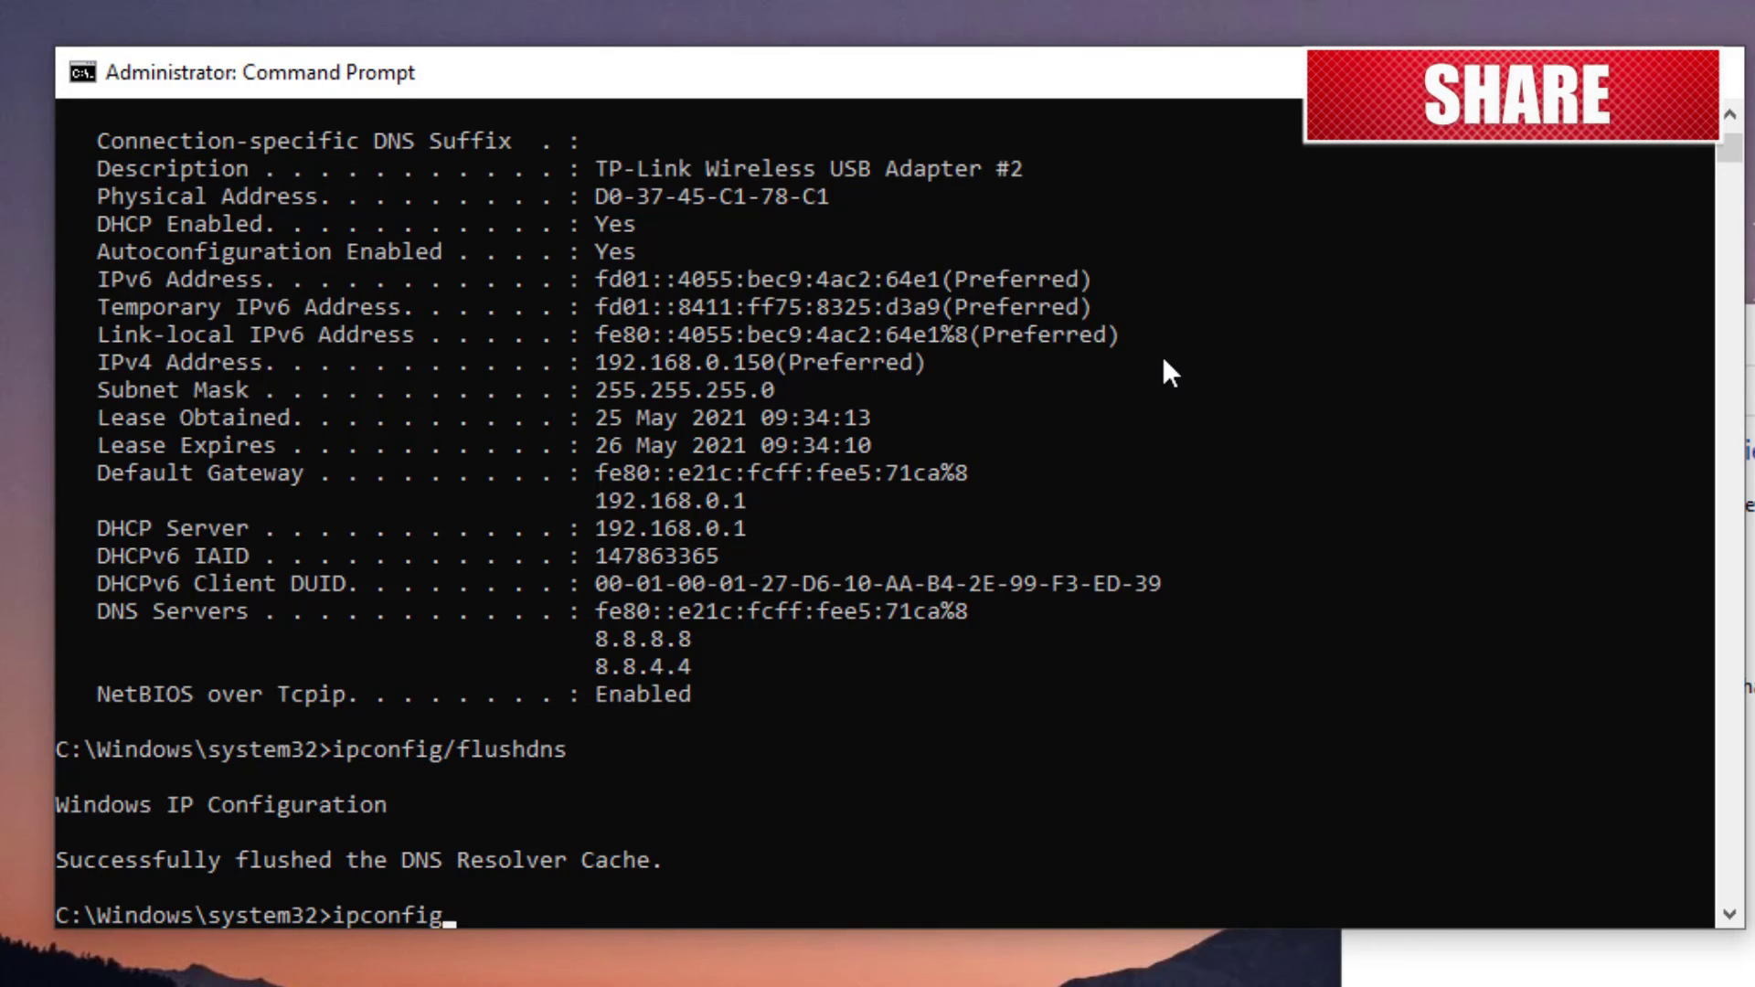
type("/renew")
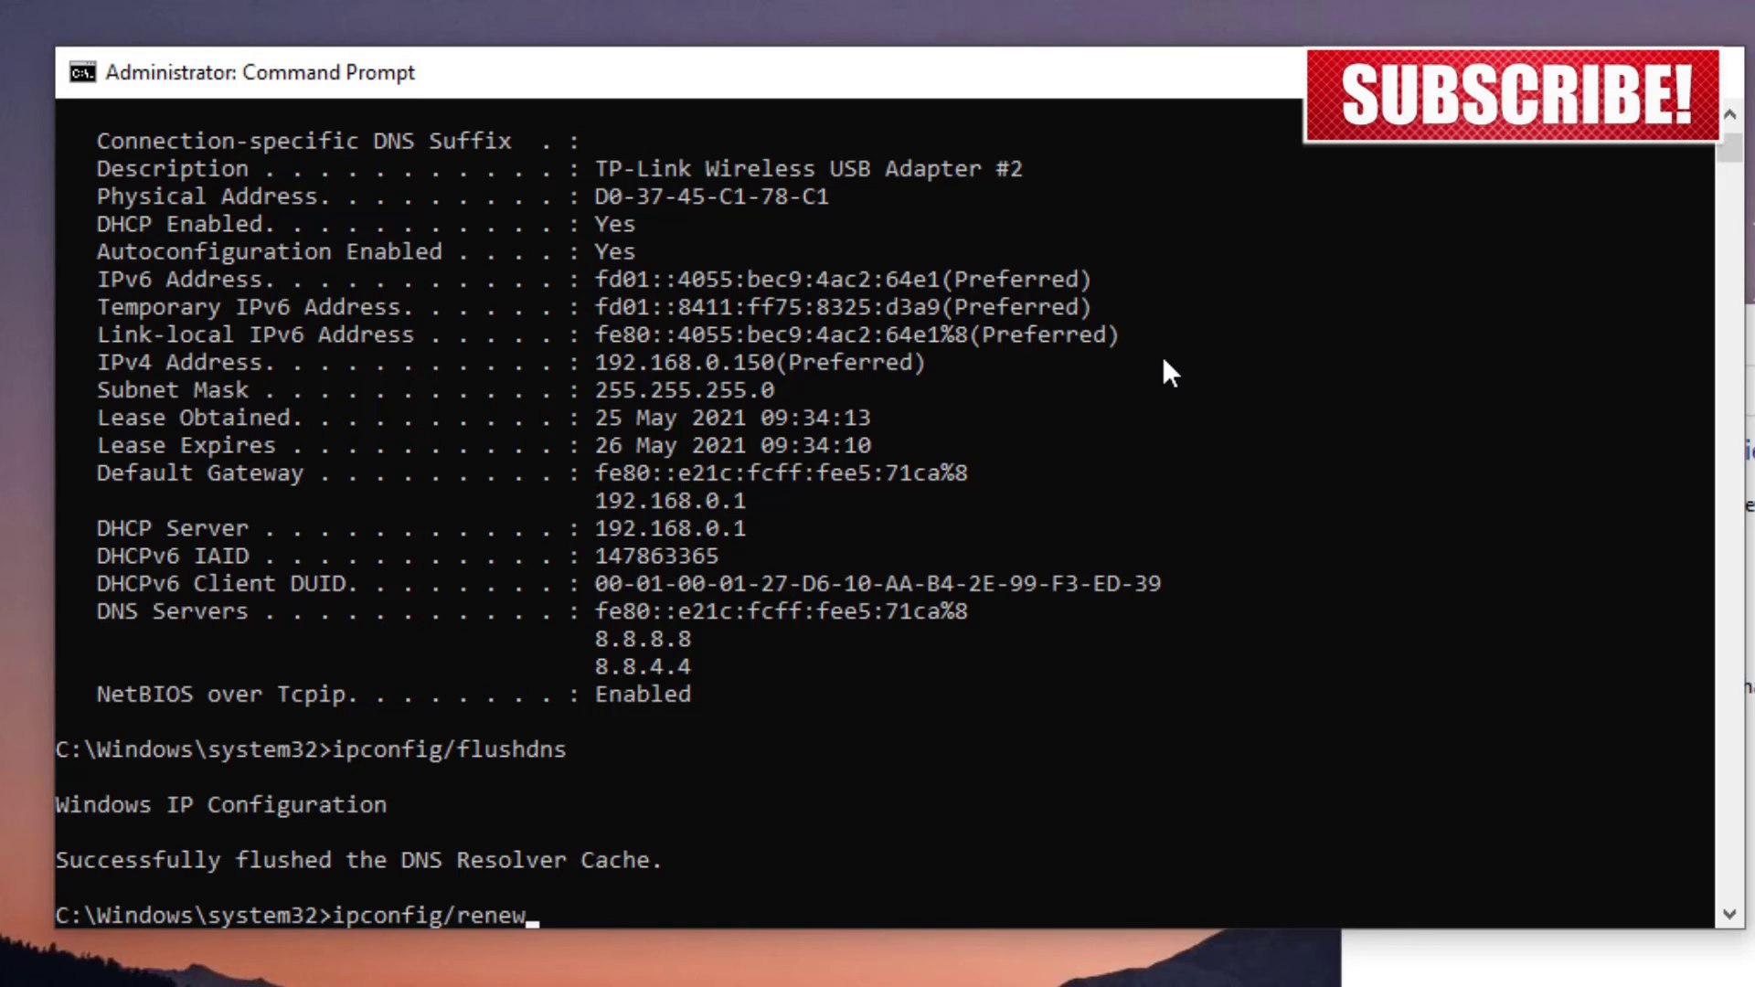
key("Return")
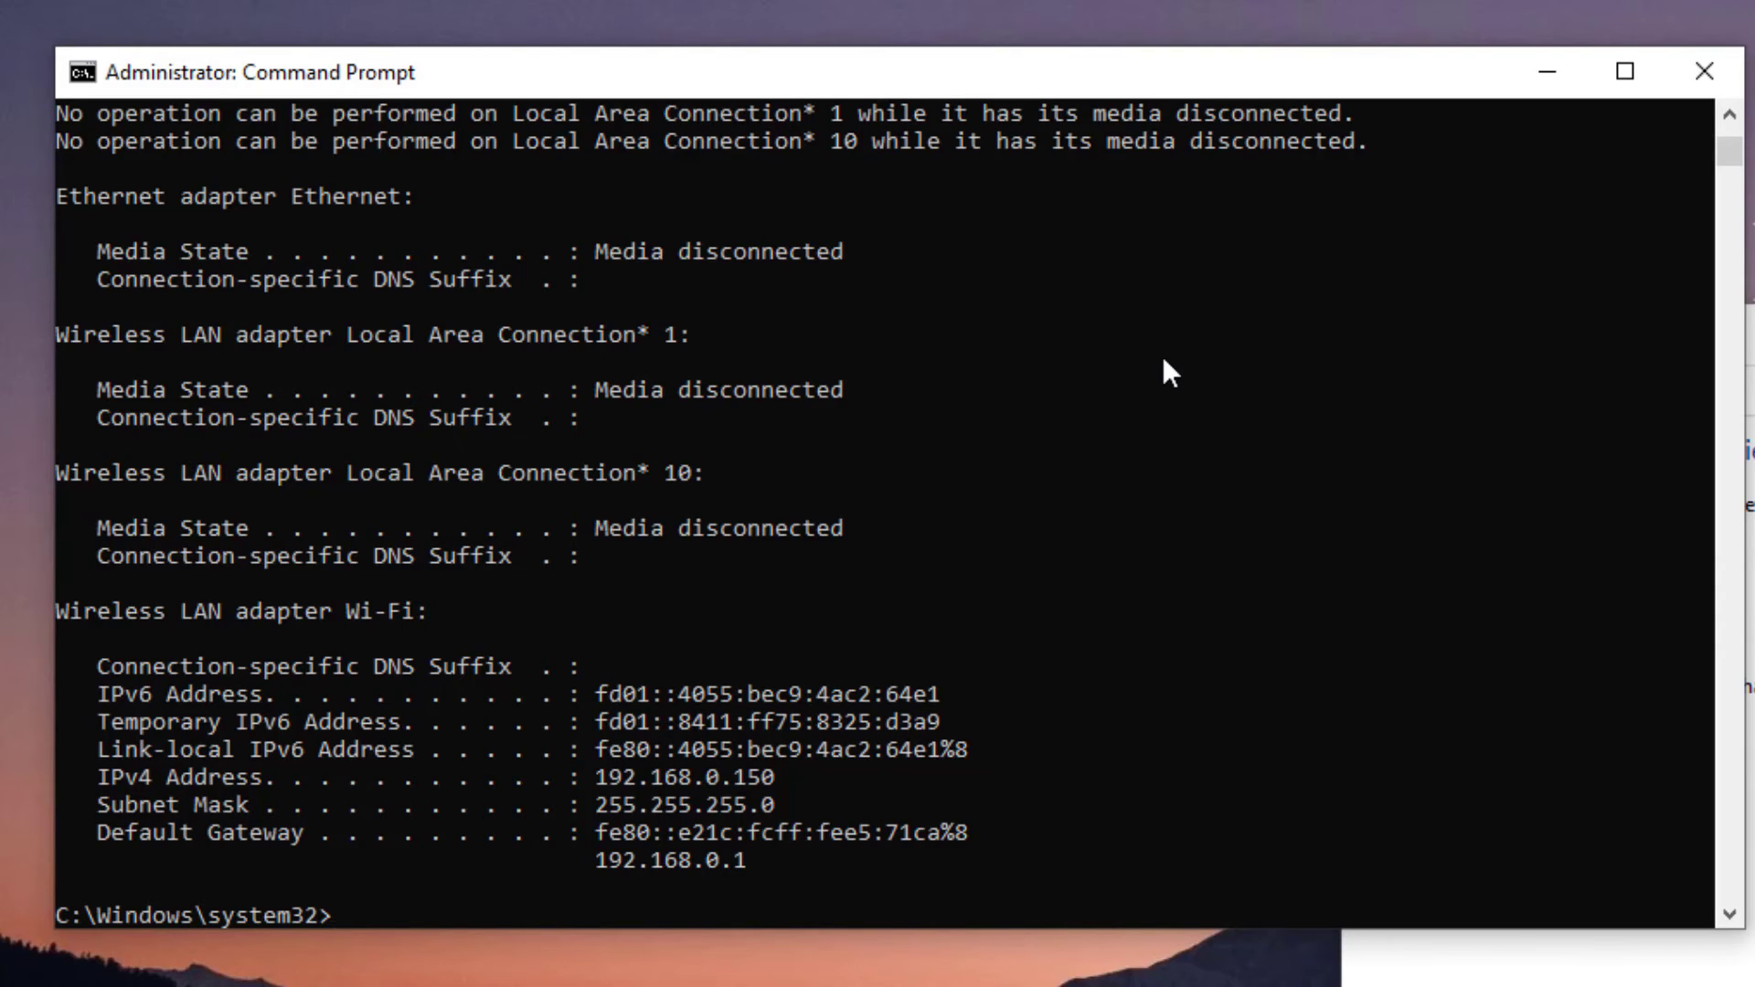
- Run 'netsh int ip set dns' and 'netsh winsock reset', then exit Command Prompt
type("netsh int ip ")
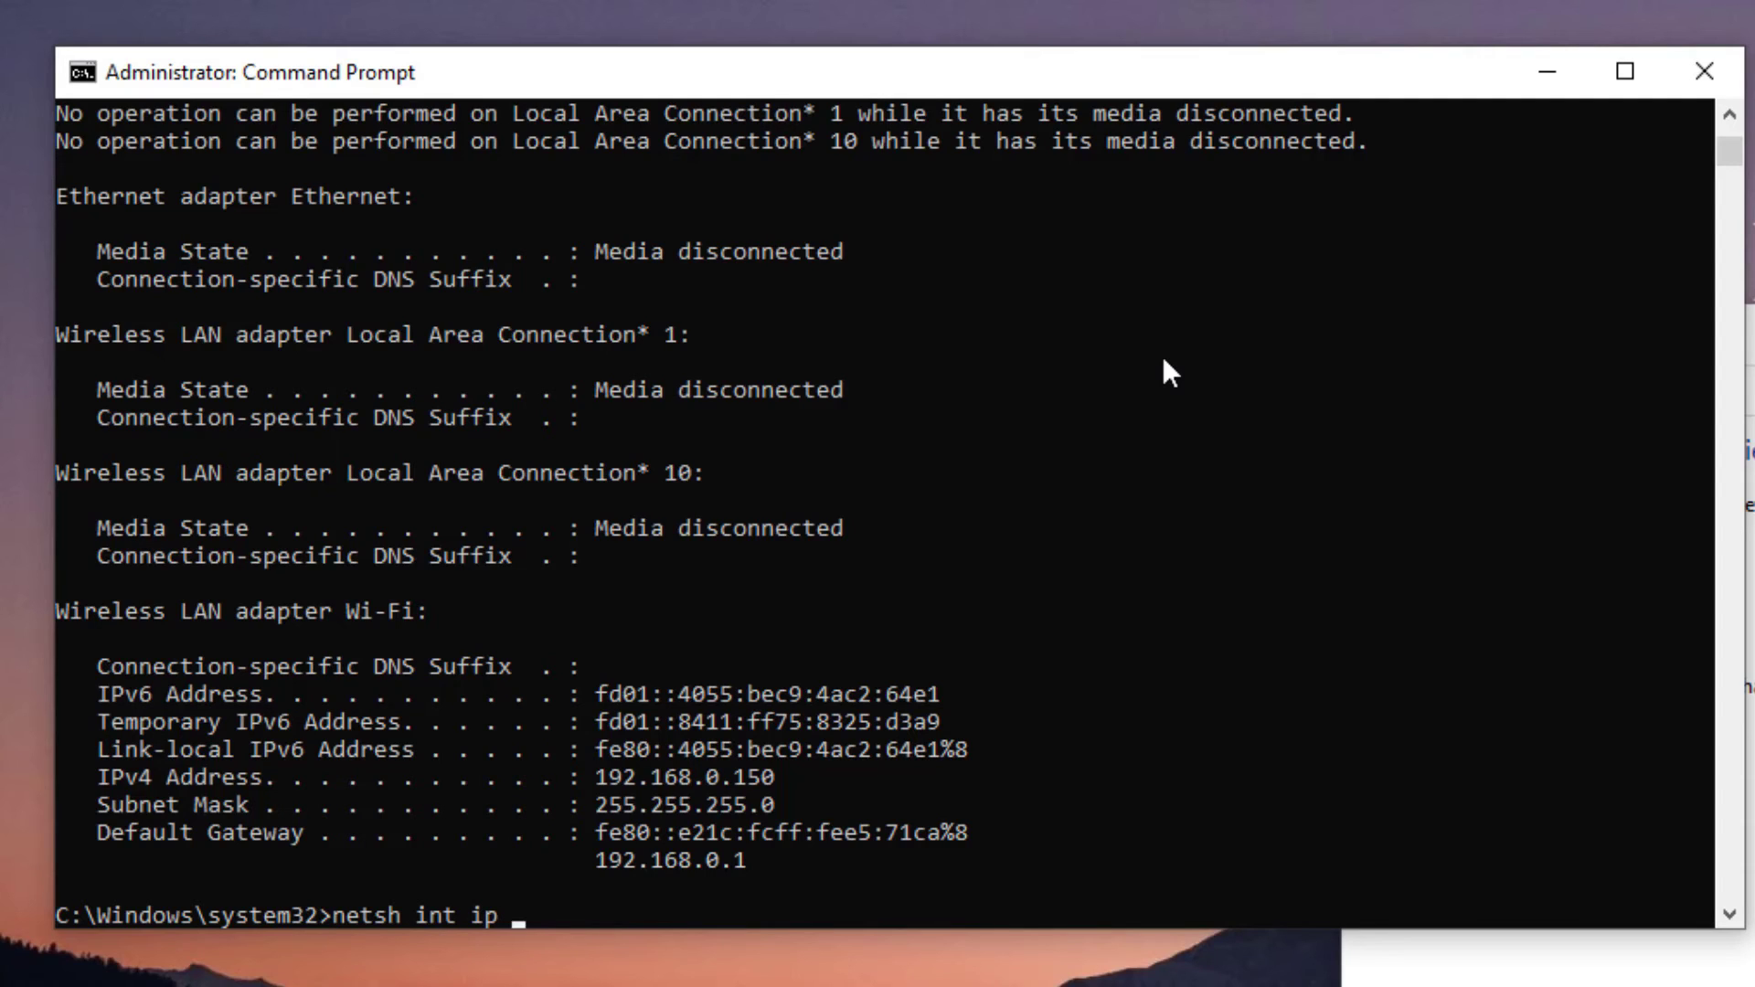
type("set dns")
key("Return")
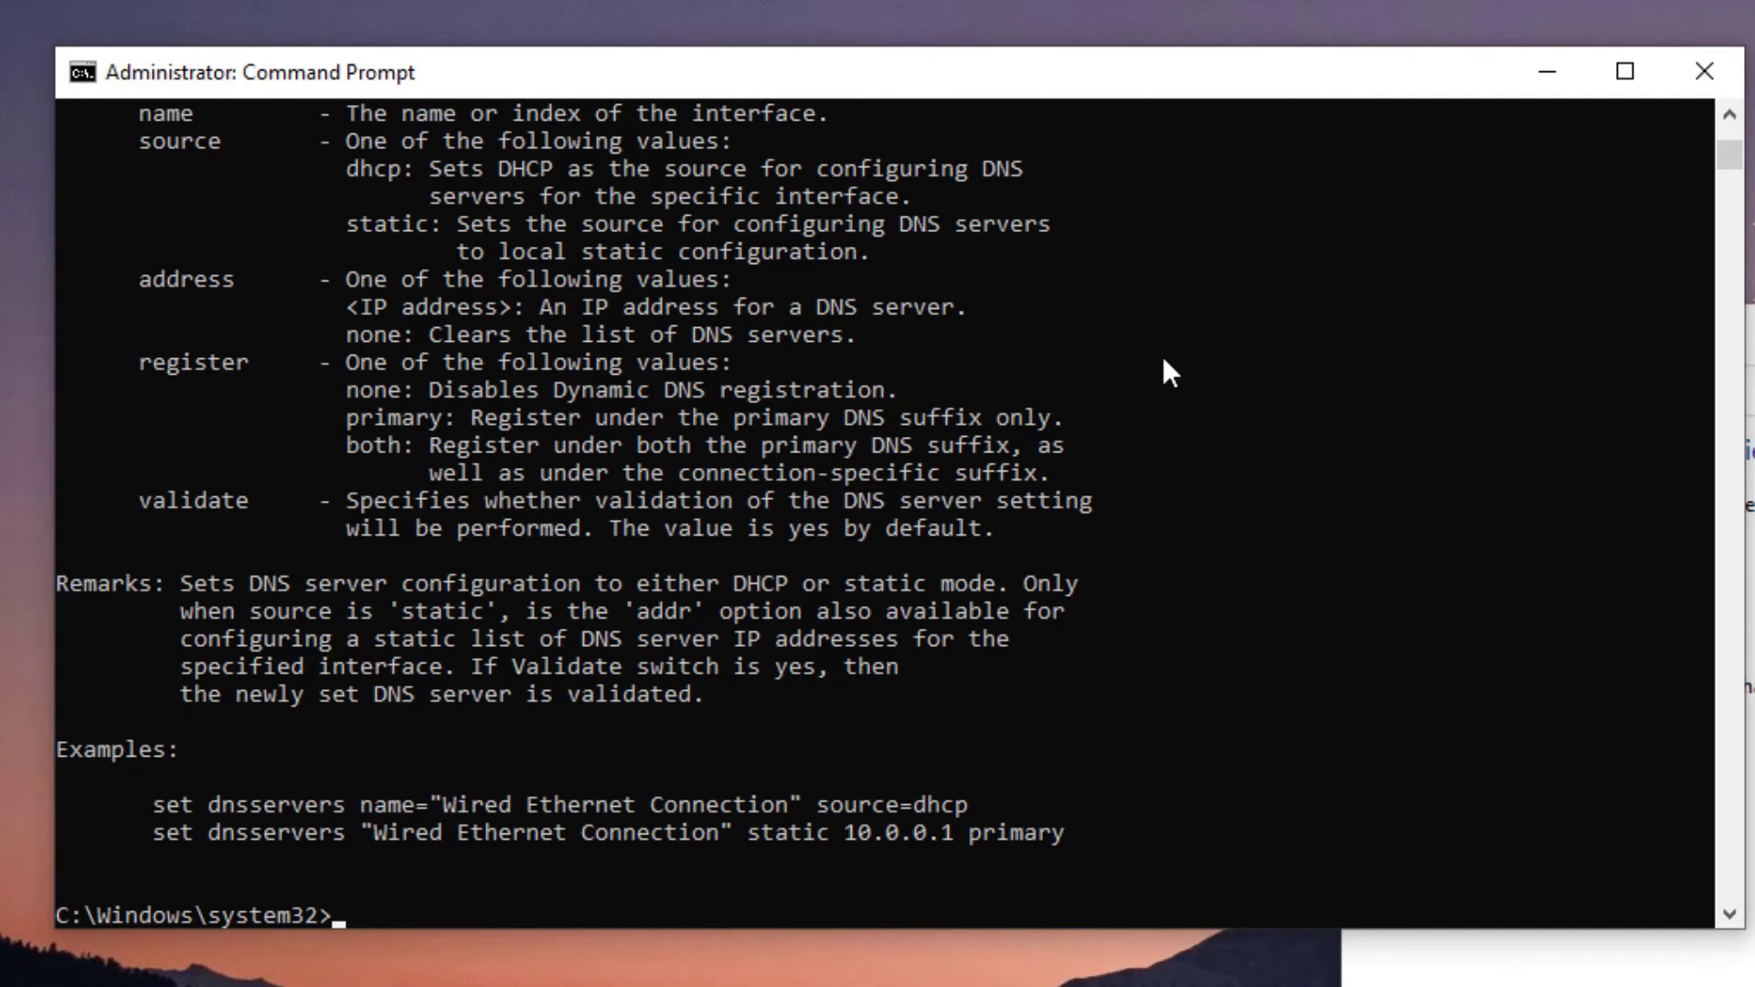
type("netsh winsoc")
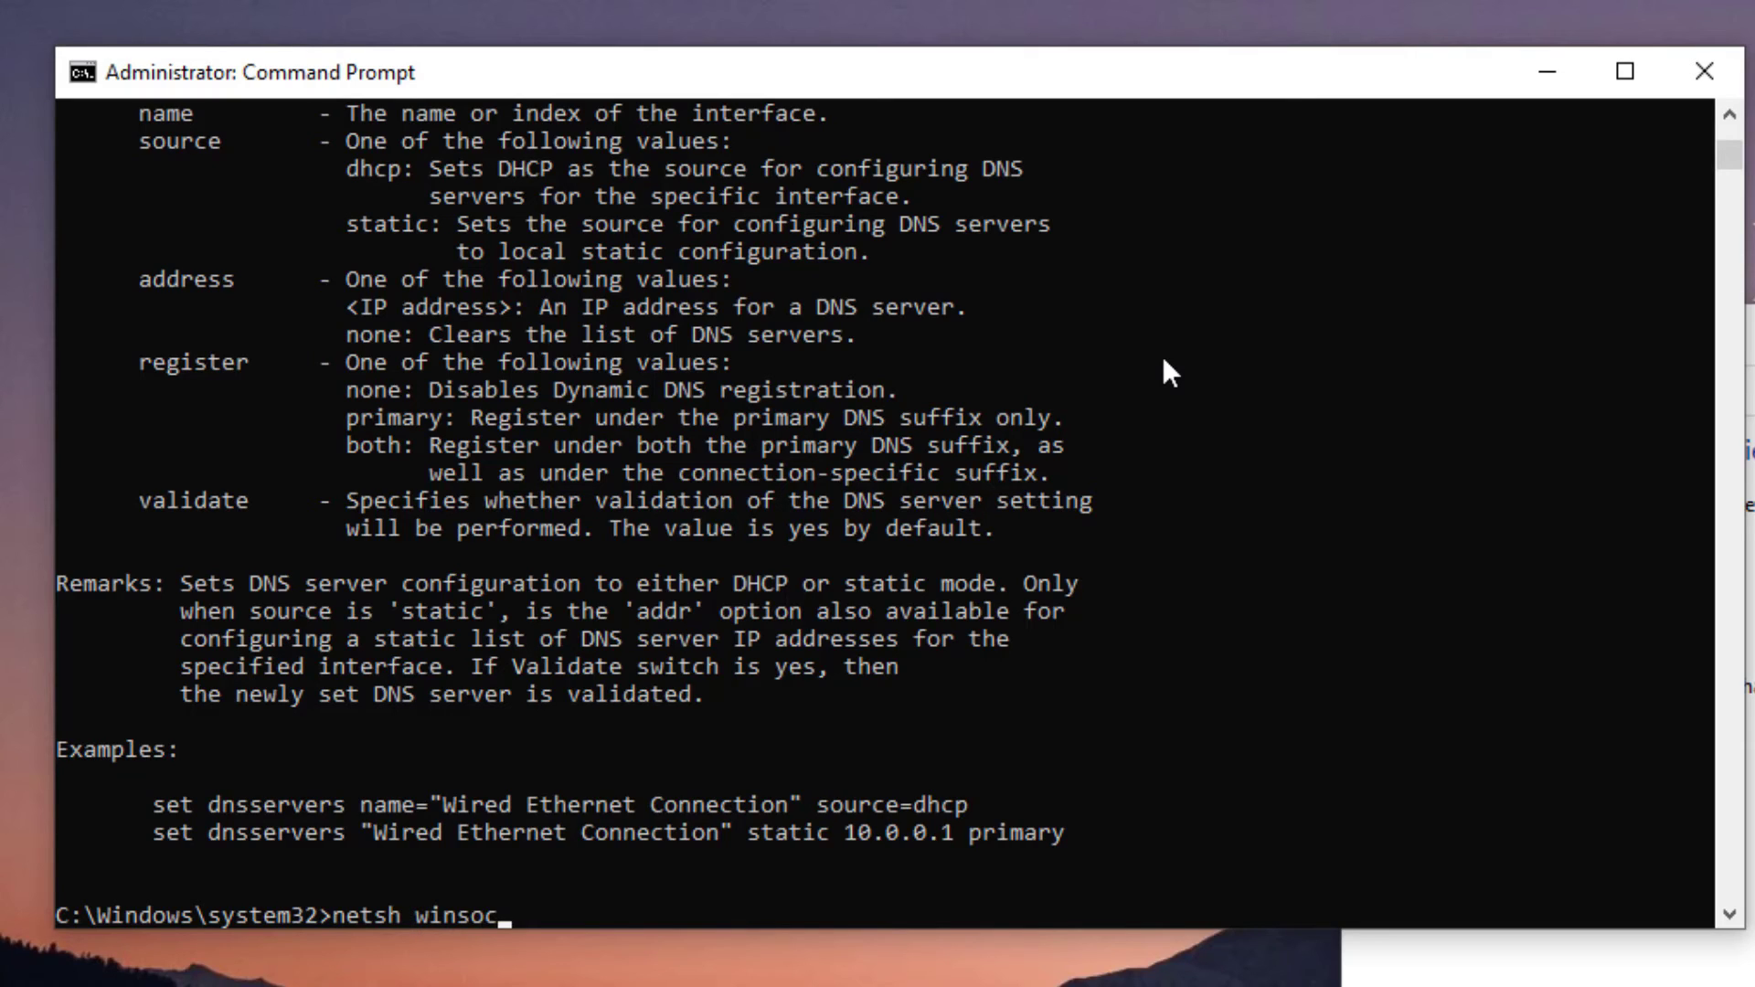
type("k reset")
key("Return")
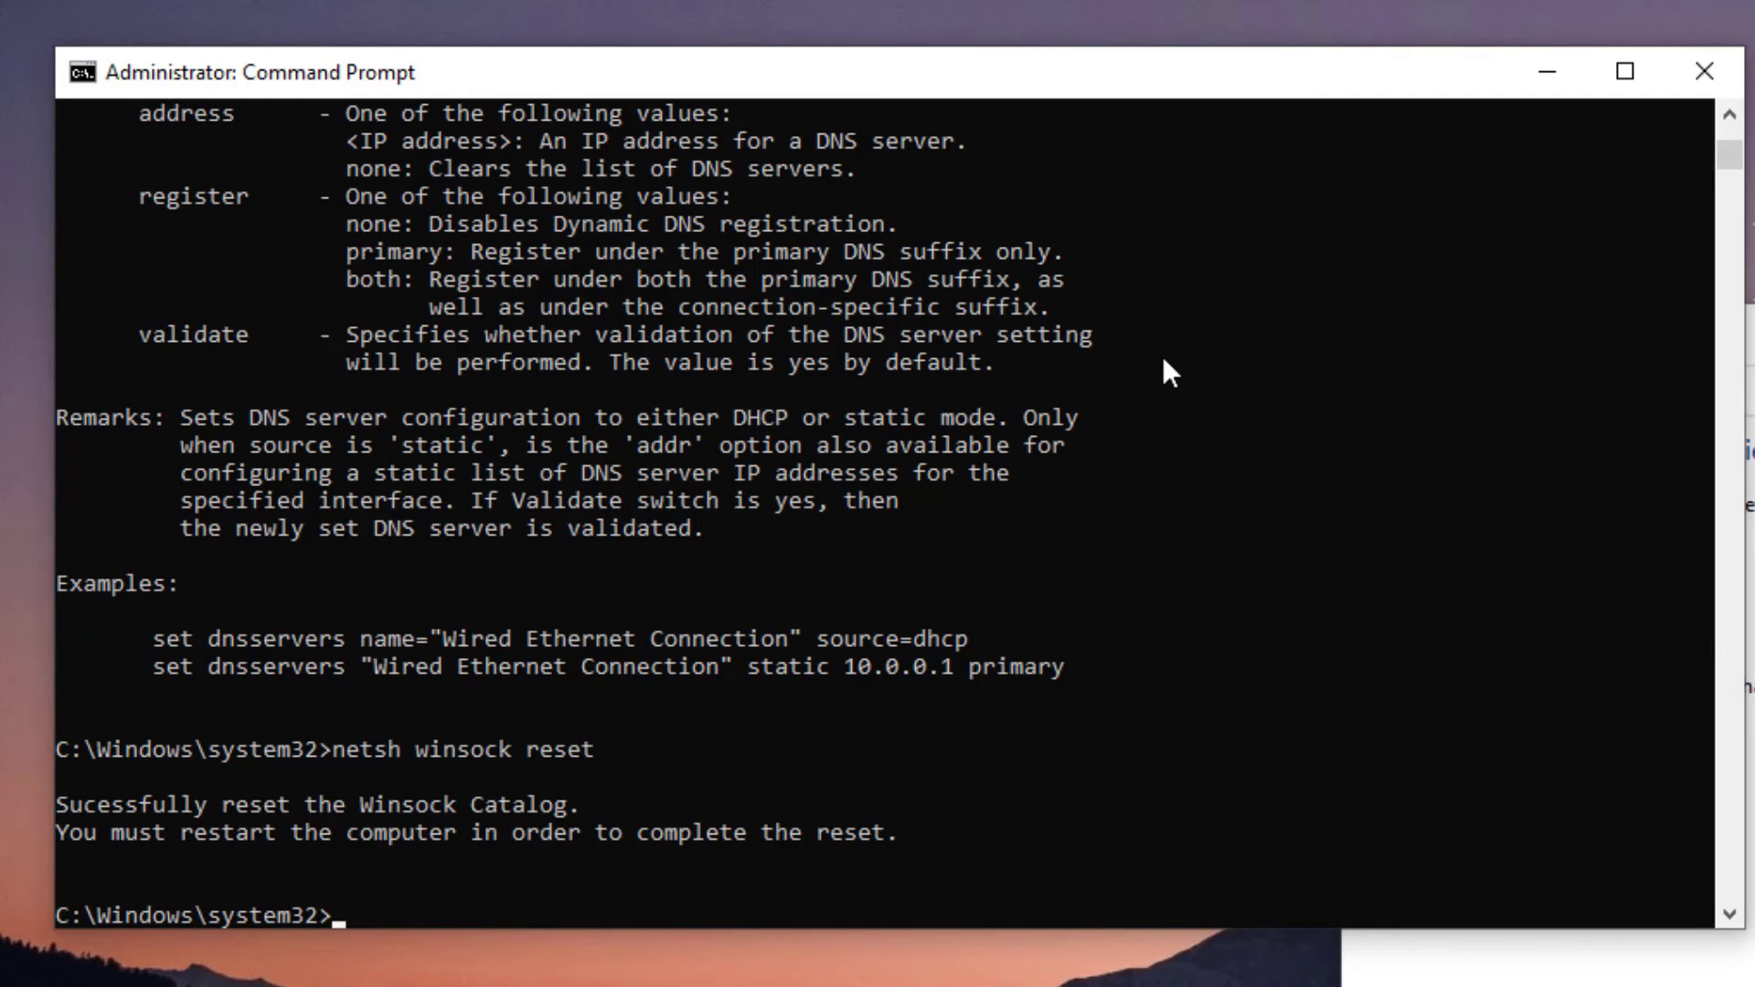
type("exit")
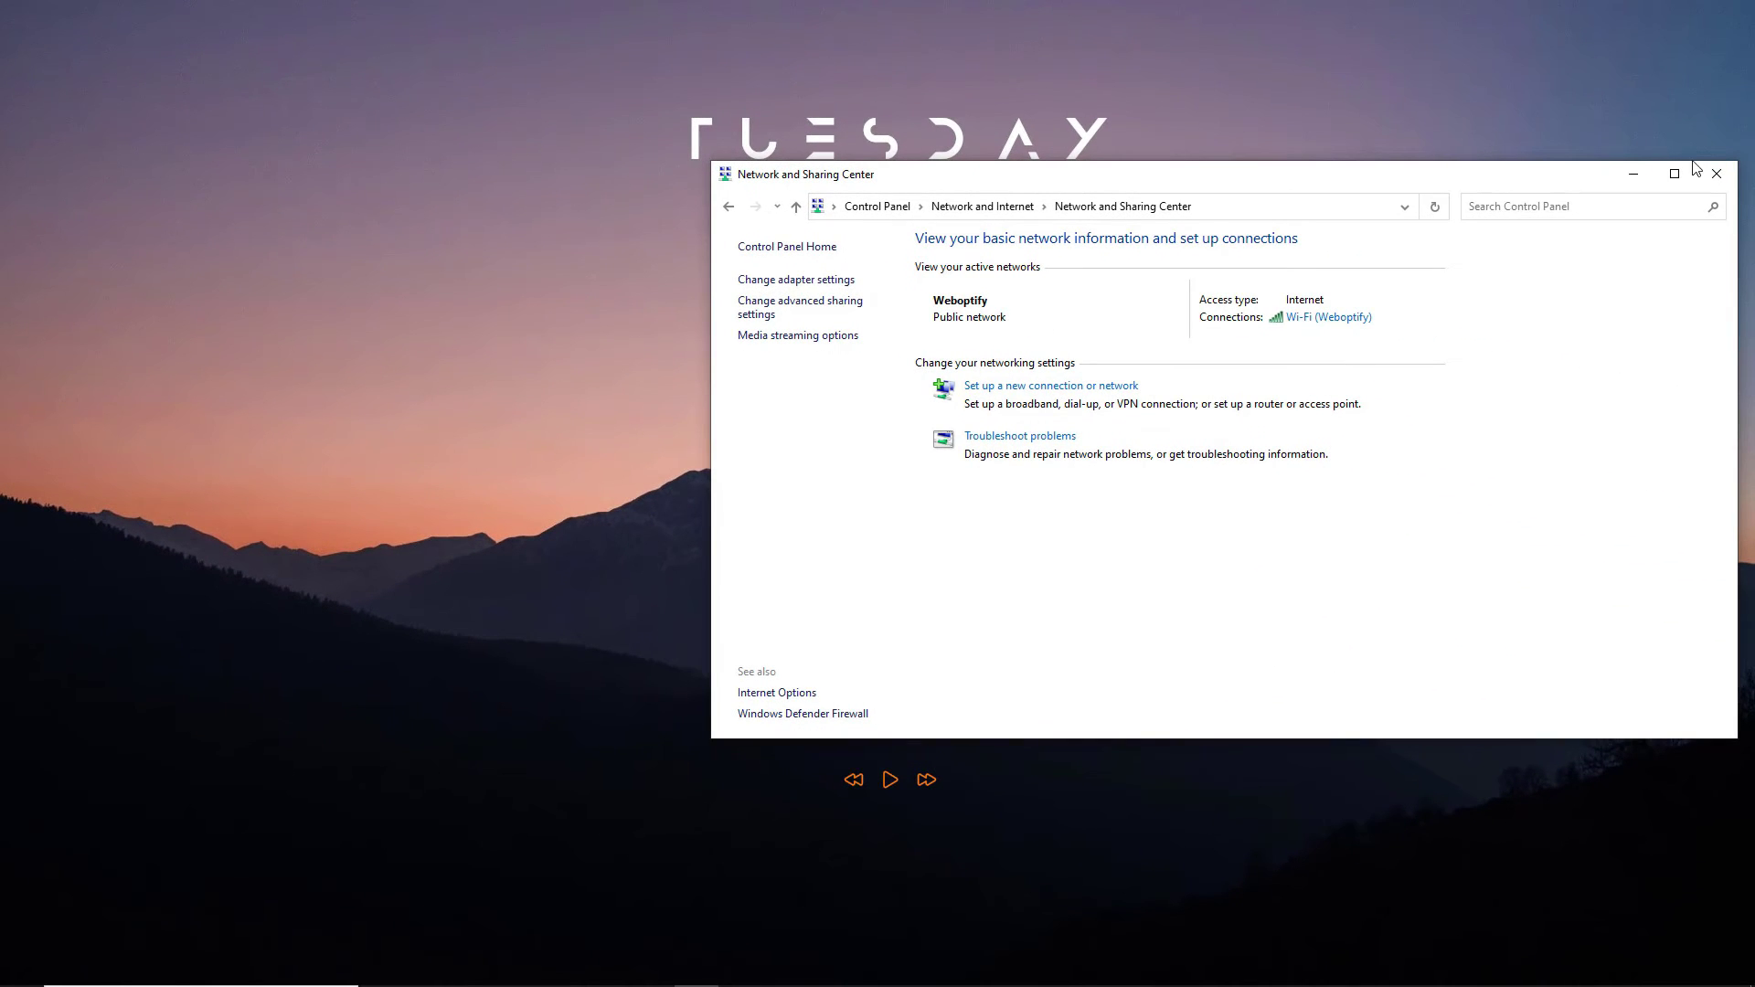
- Close the Network and Sharing Center window, then open and dismiss the Start menu
left_click(1716, 174)
key("super")
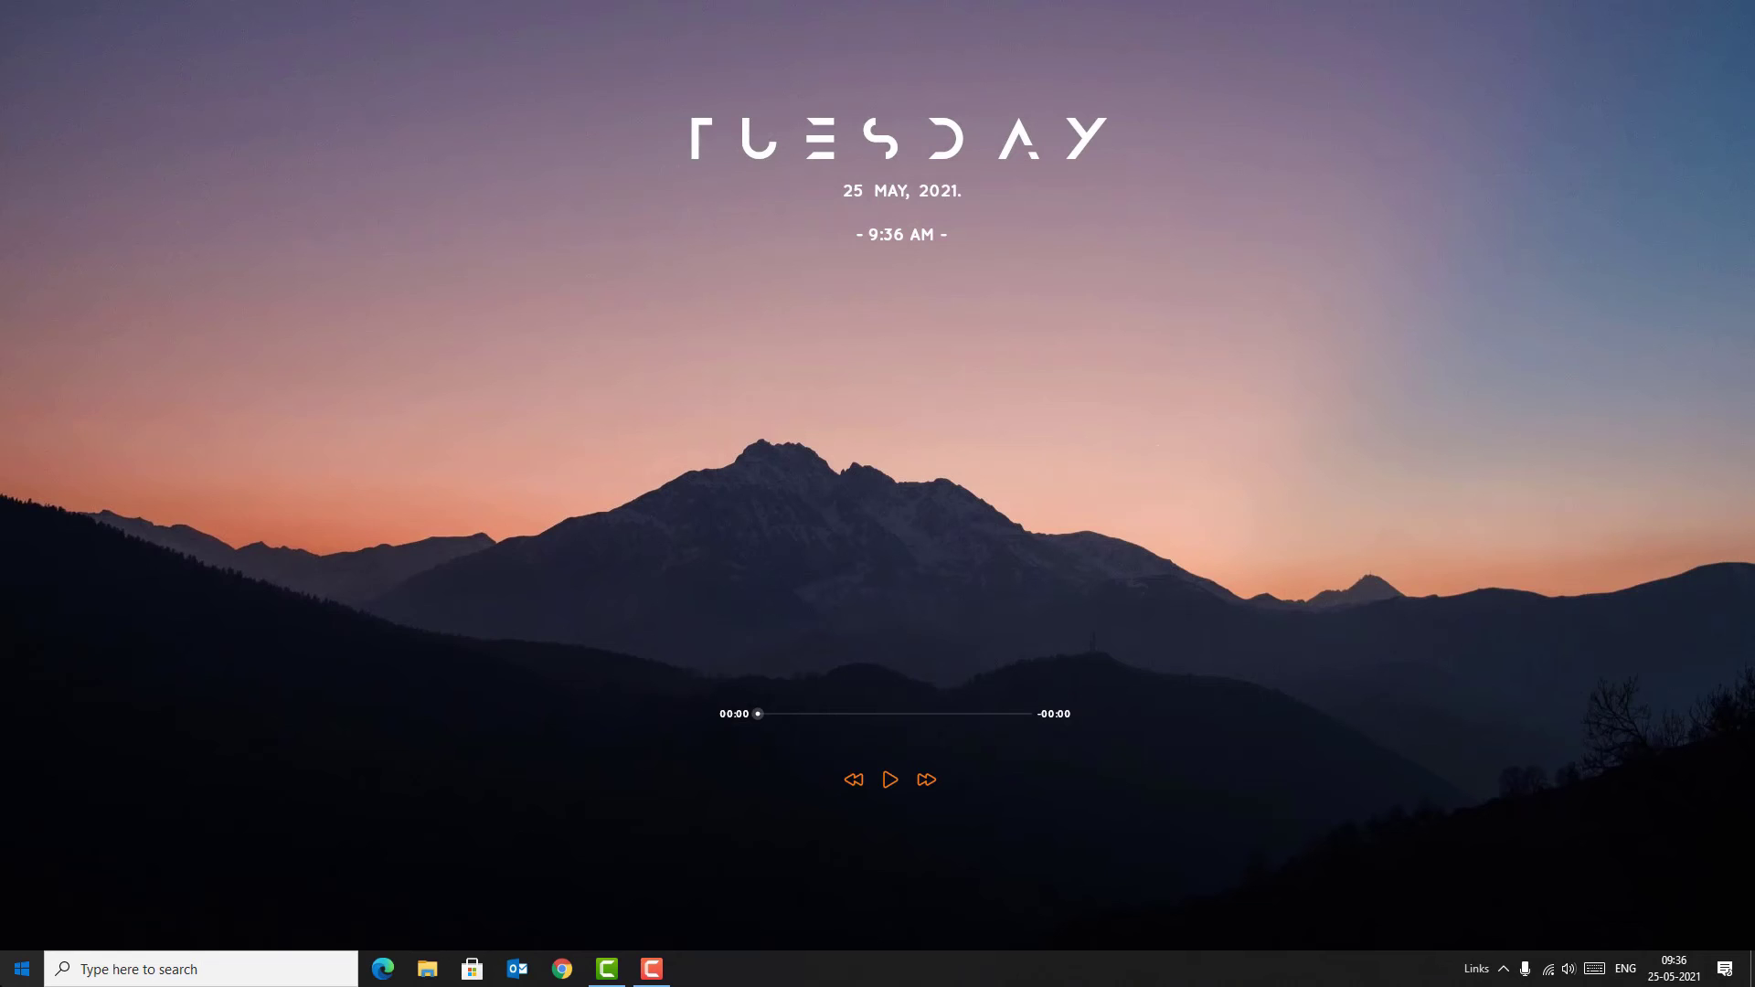
key("super")
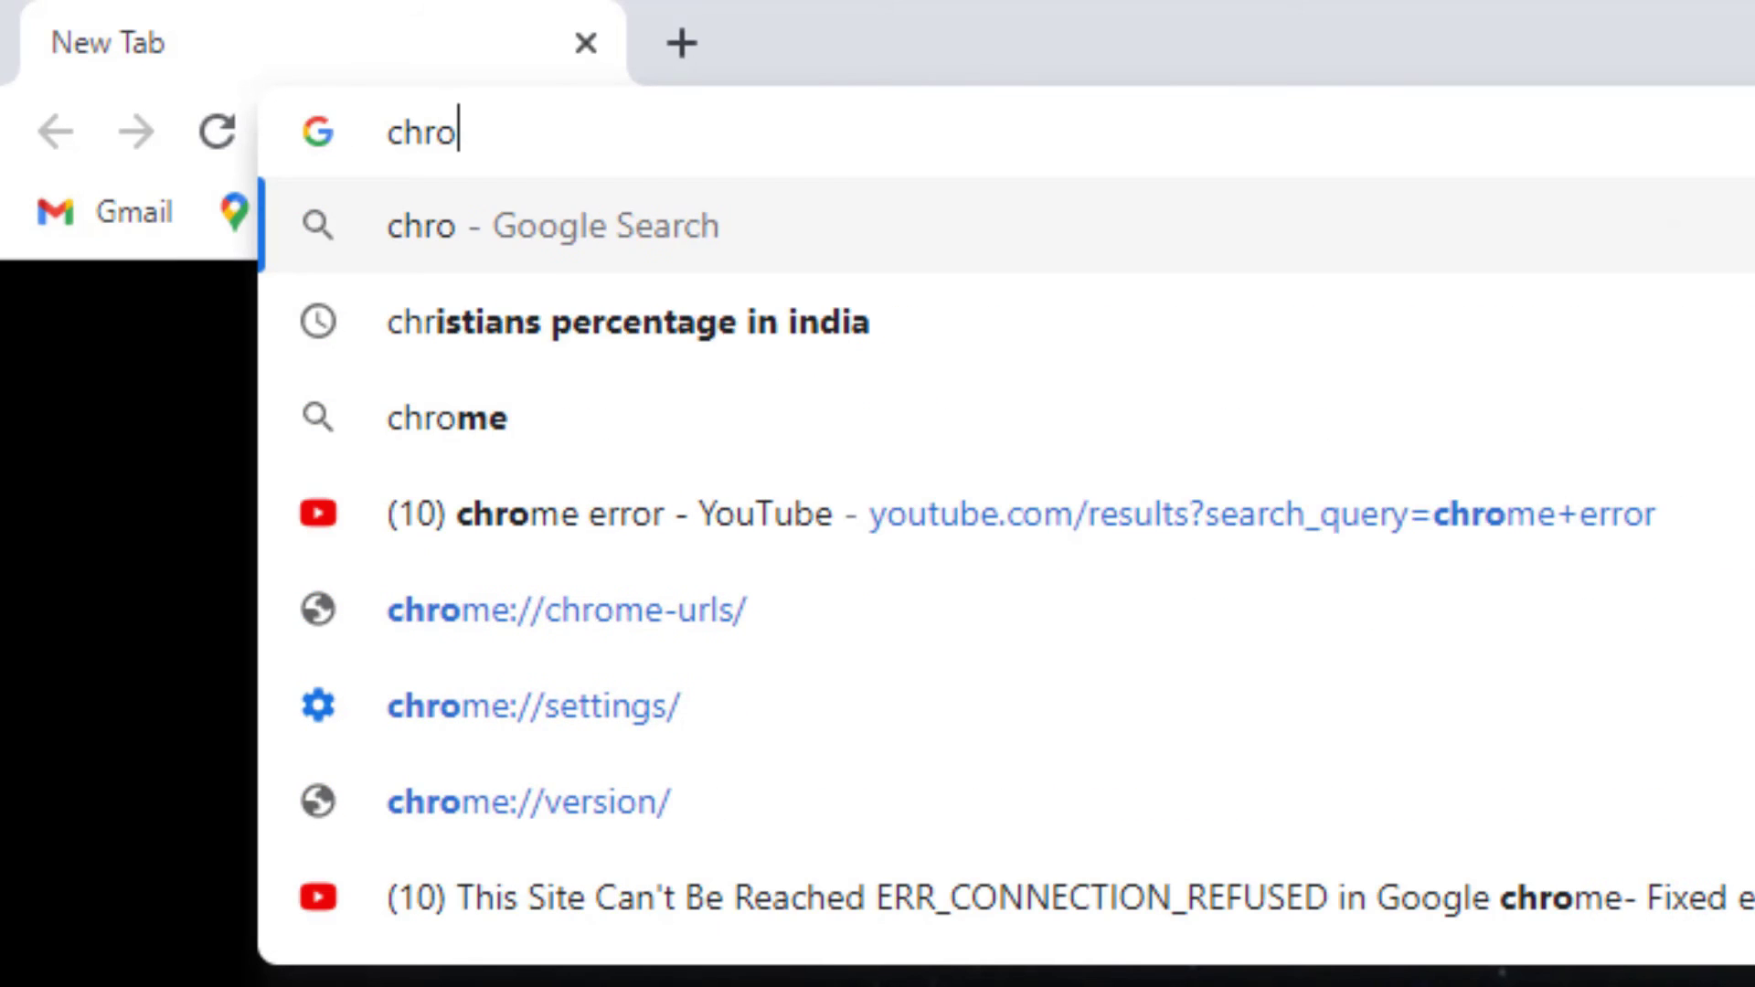
- Load chrome://flags in Chrome's address bar, then close the browser
type("://")
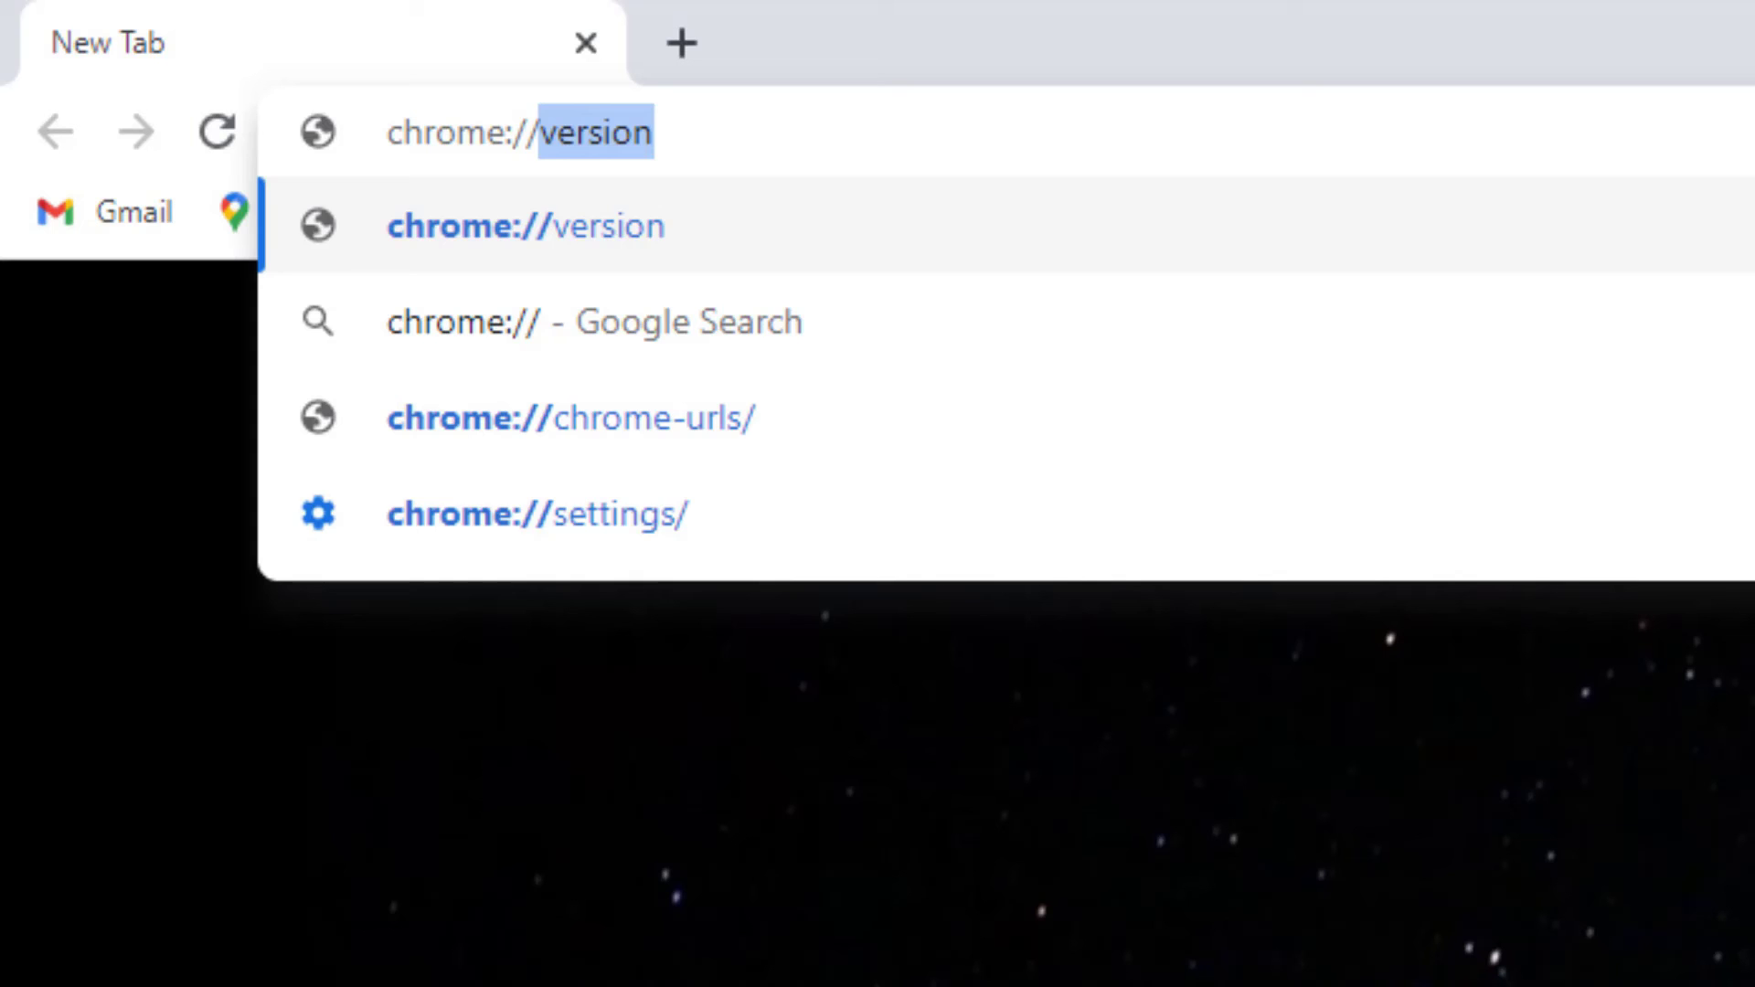
type("flags")
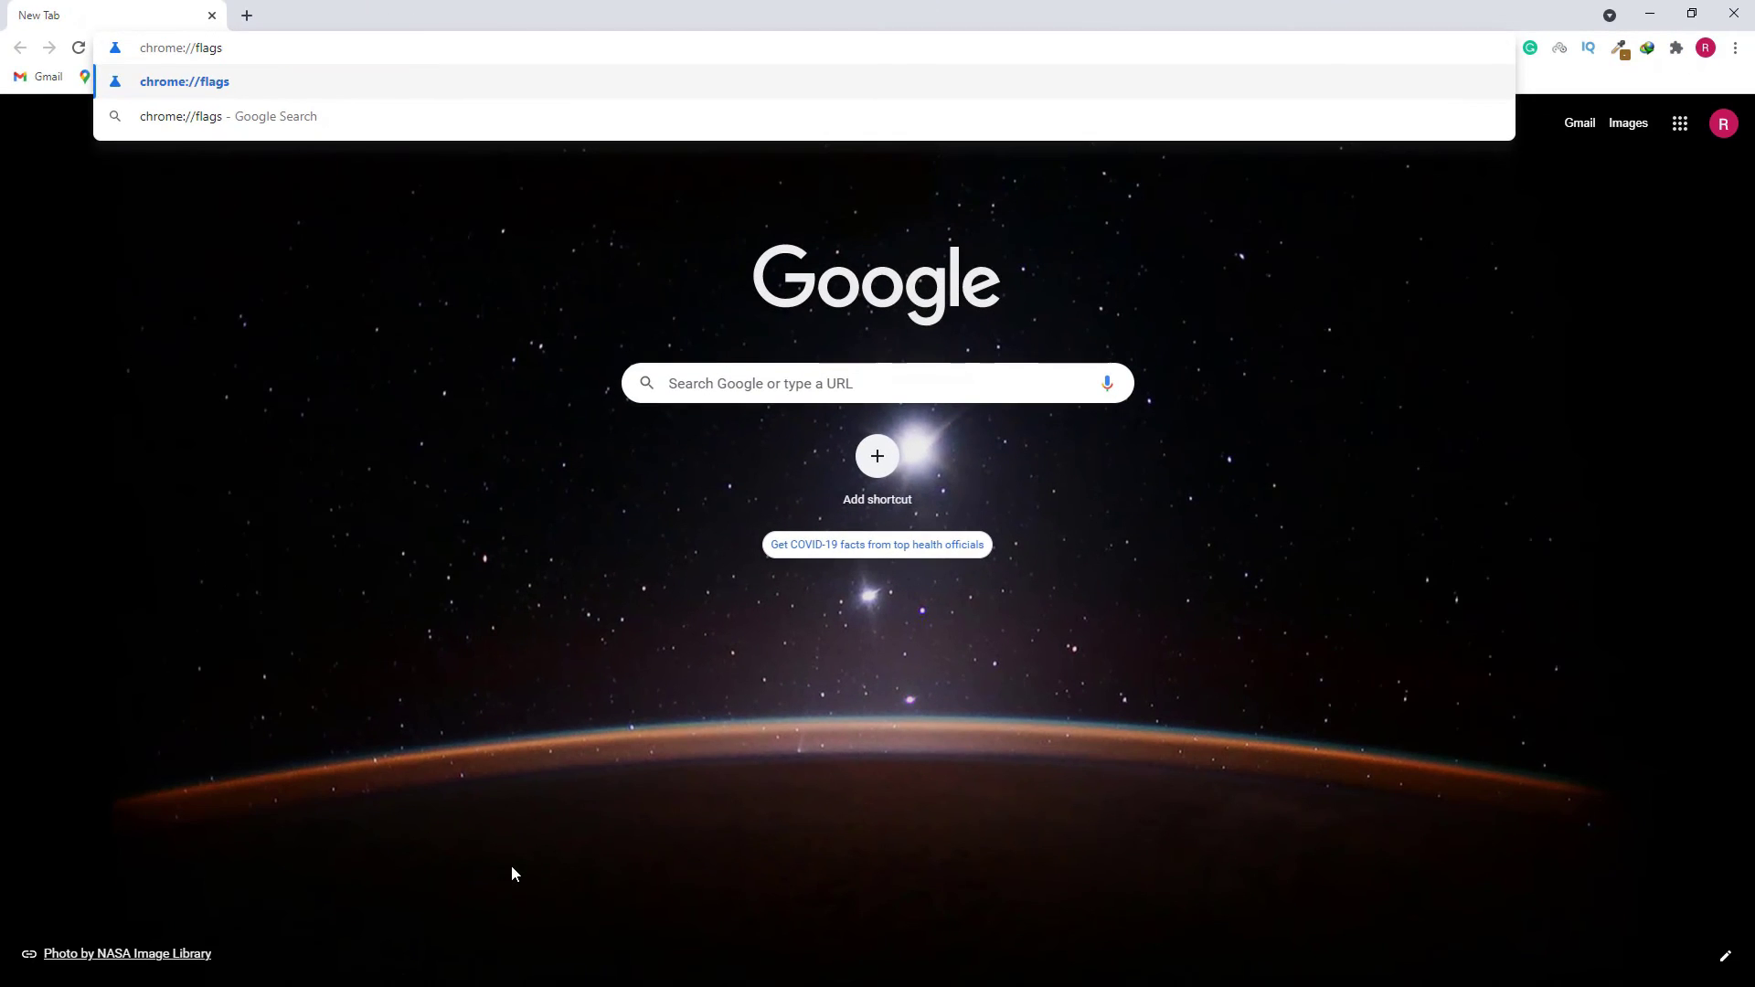
key("Return")
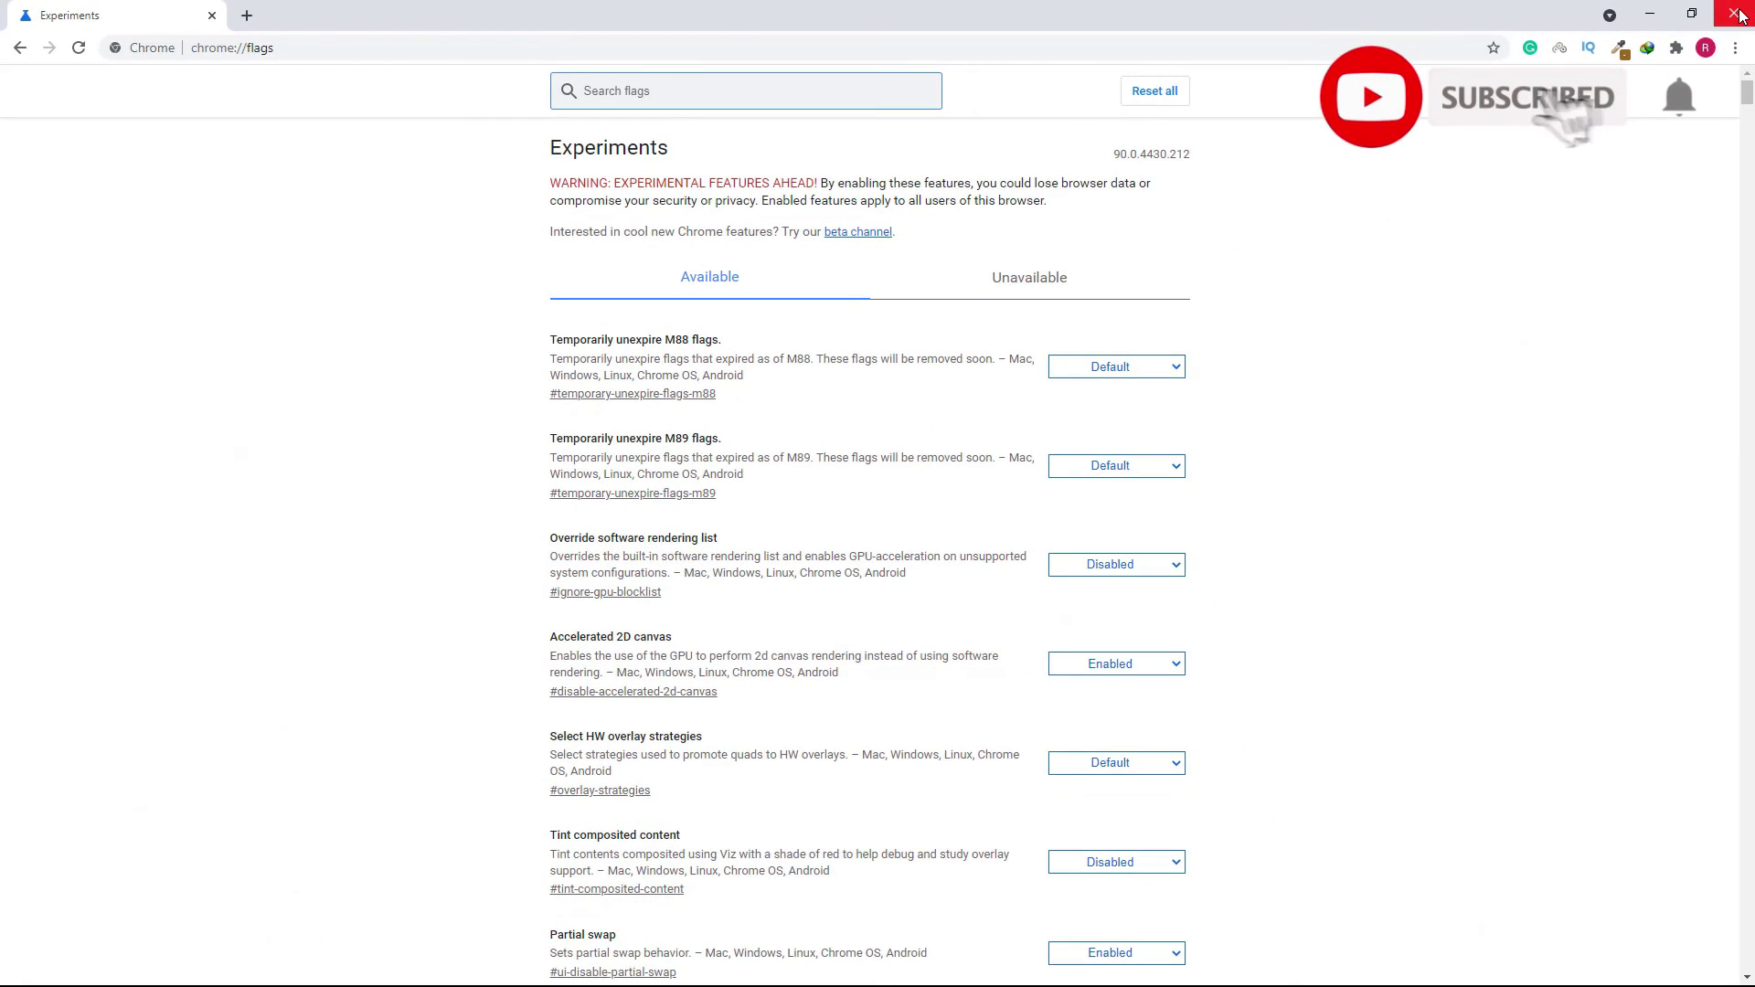
left_click(1736, 14)
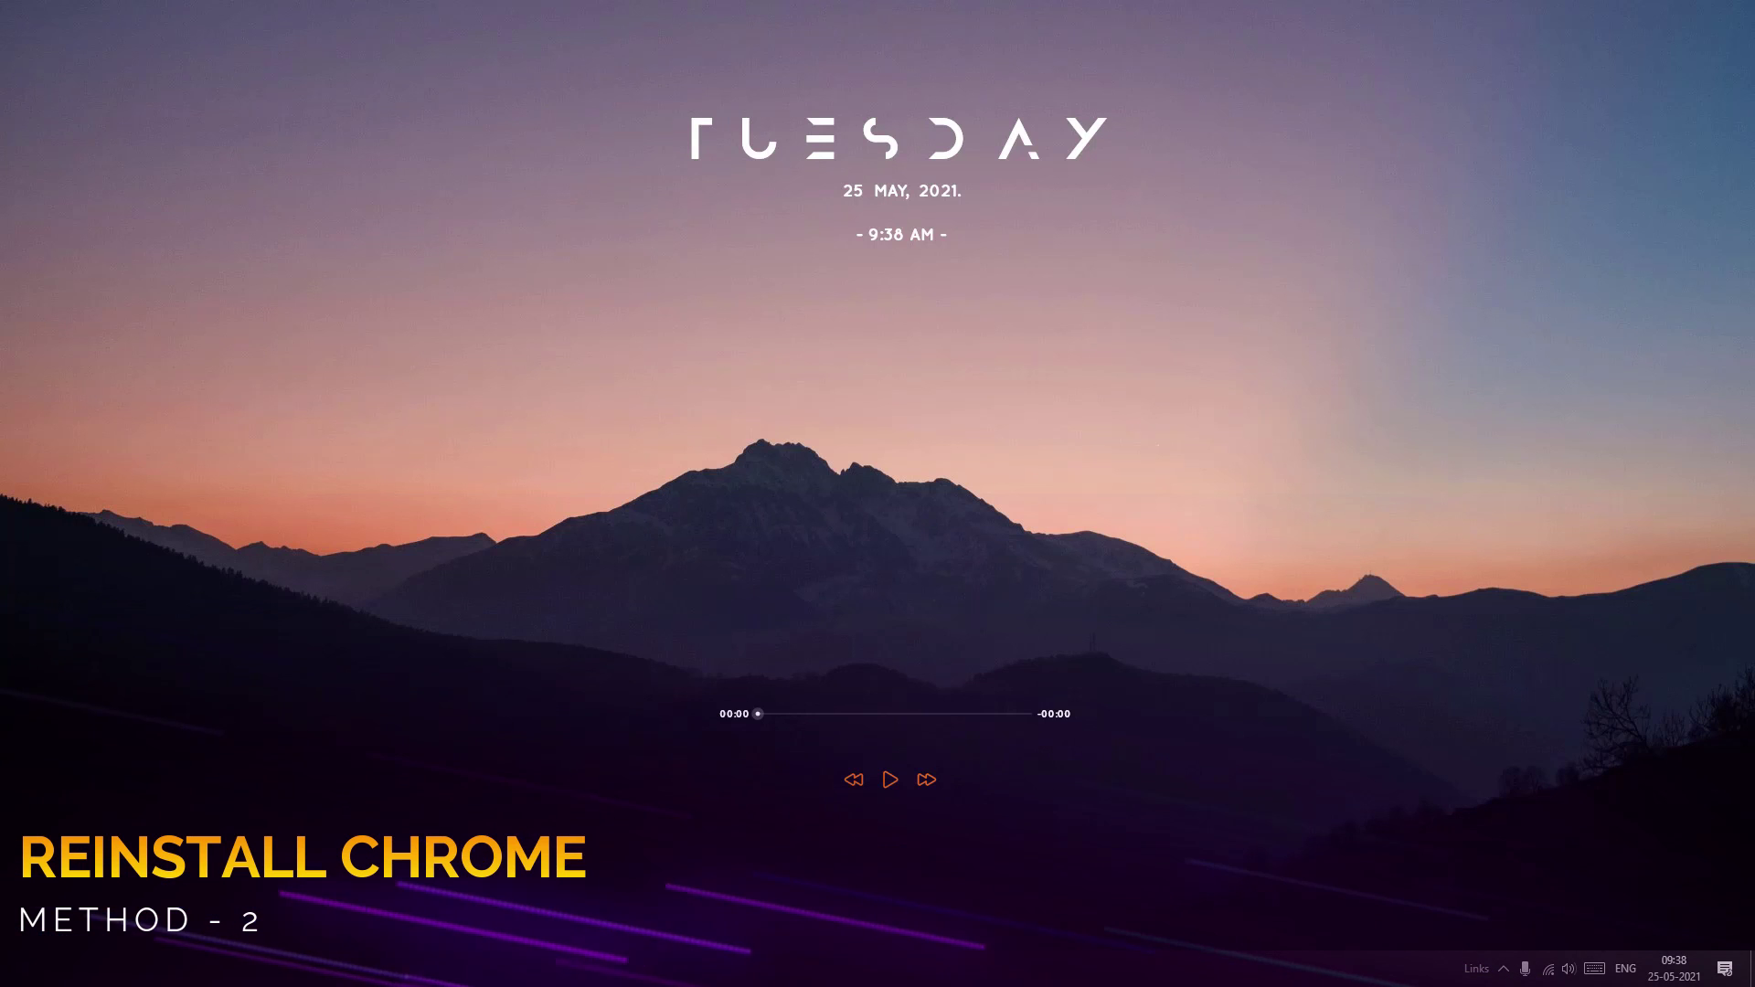
- Search for Control Panel and open its Uninstall a program list
left_click(128, 983)
type("cont")
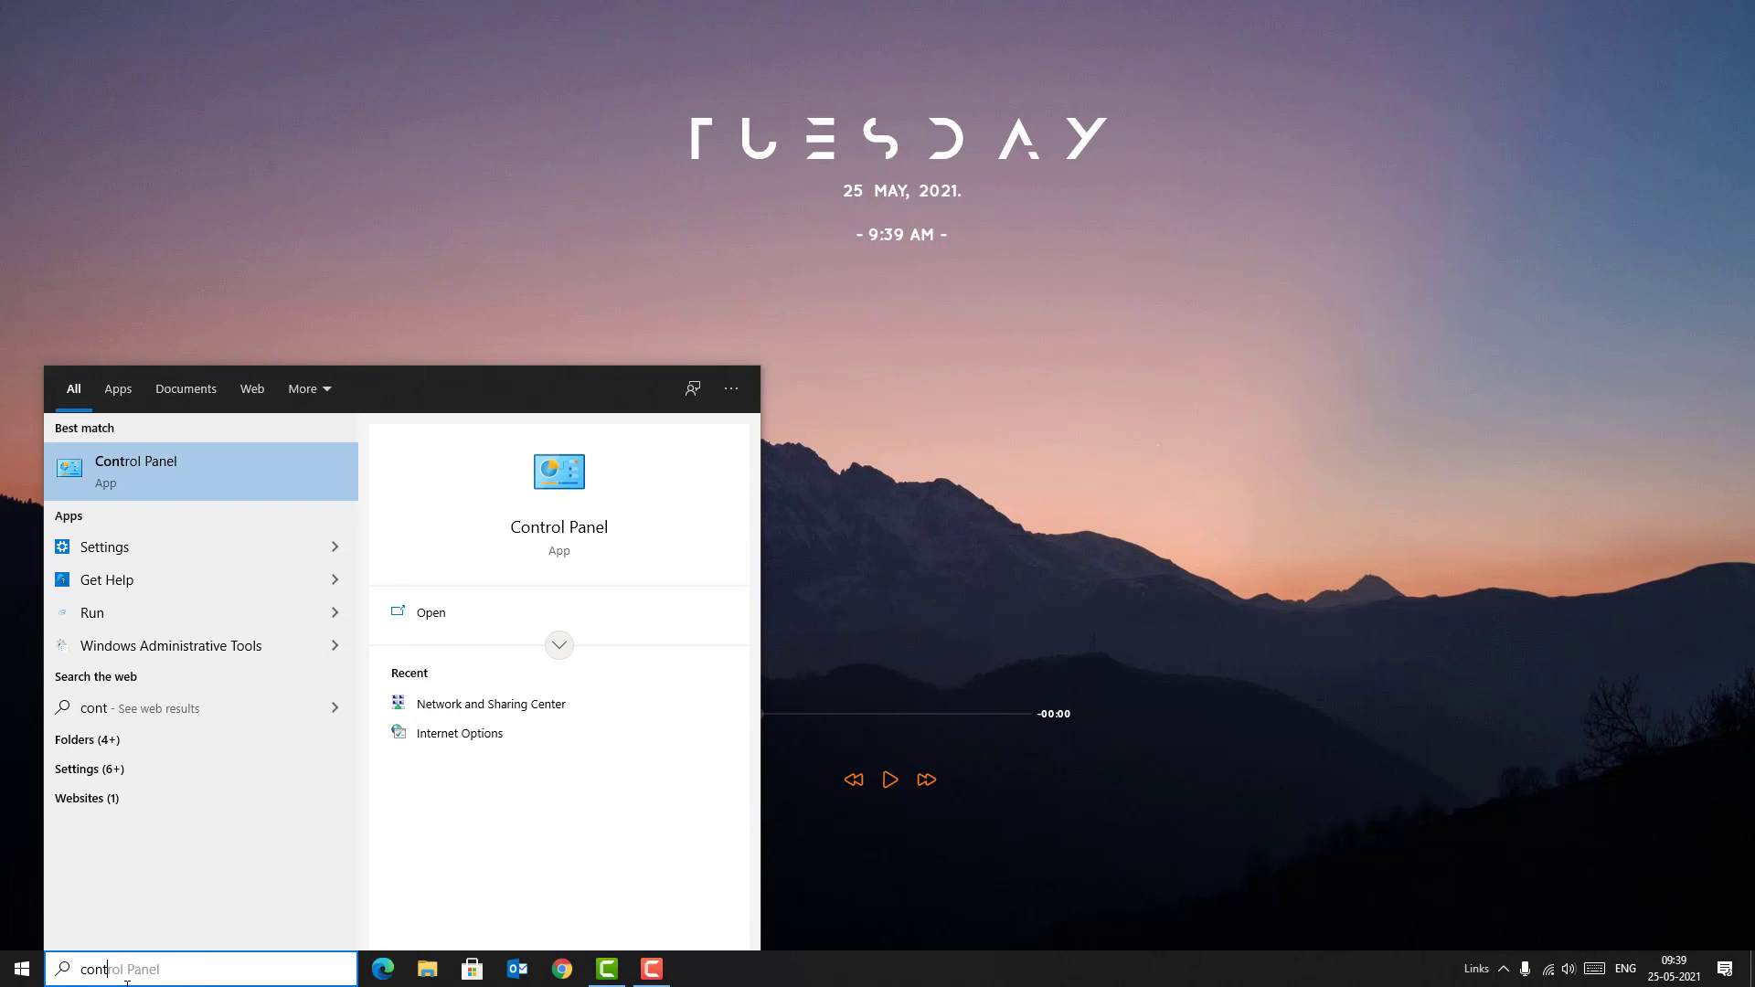
left_click(203, 470)
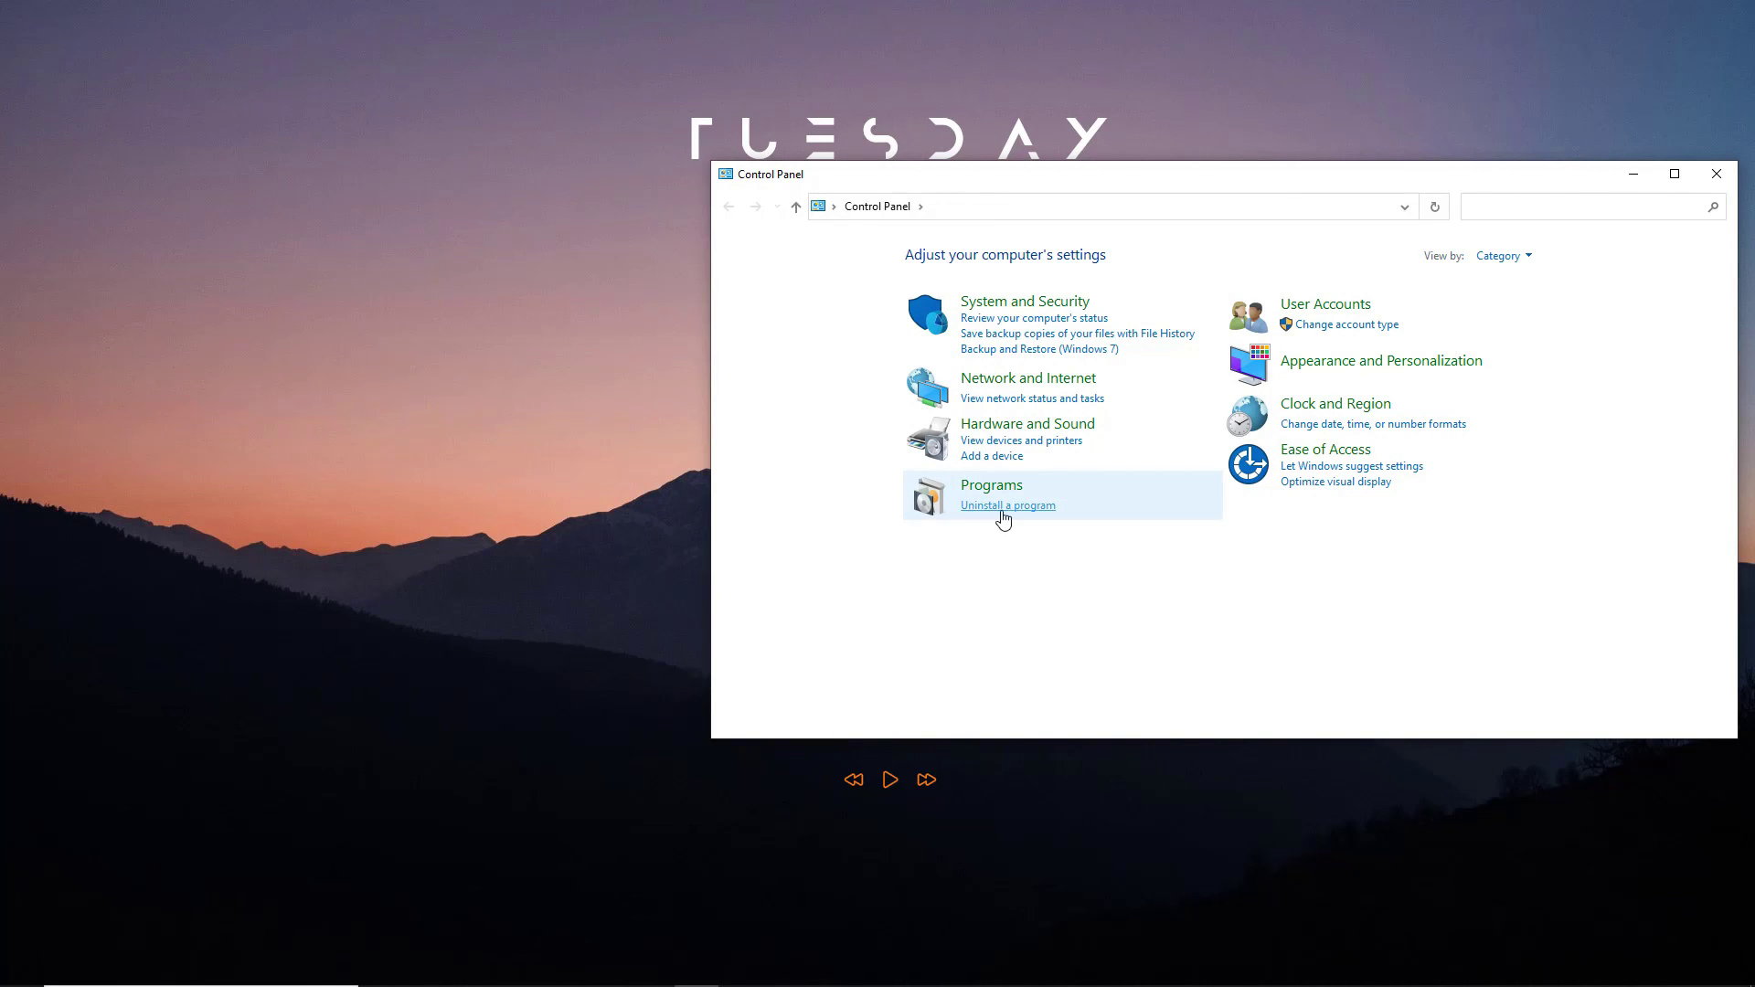
left_click(1003, 509)
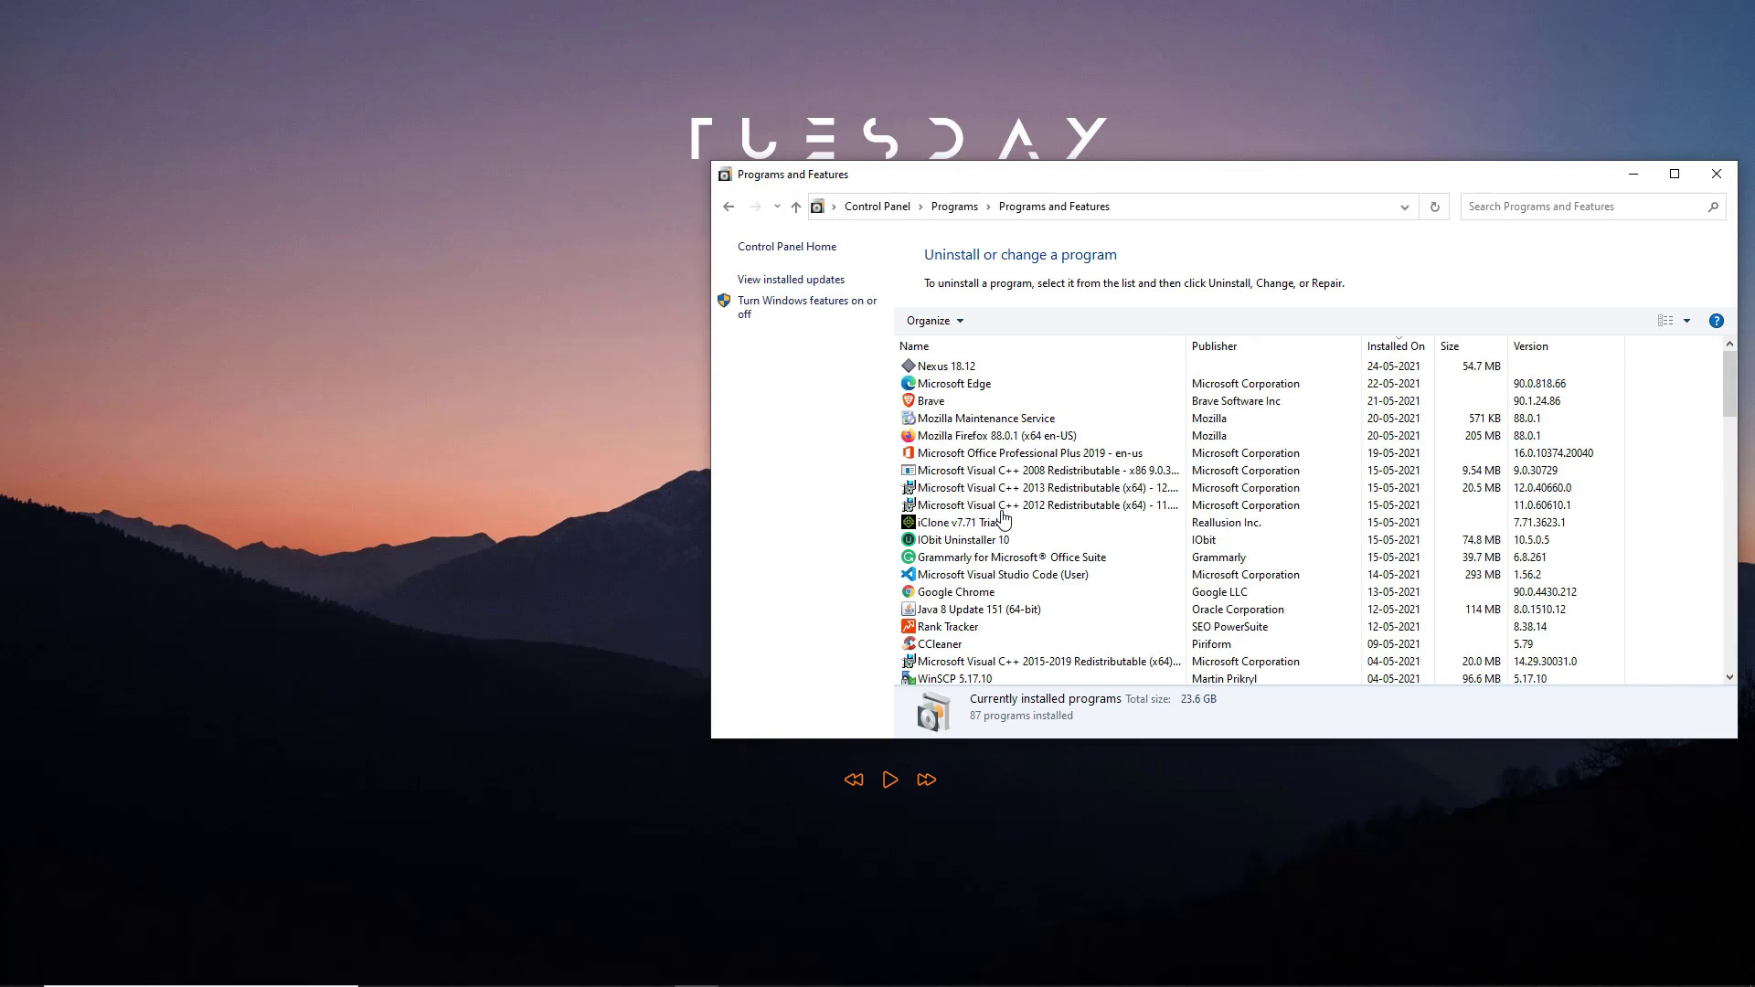
- Uninstall Google Chrome from Programs and Features and close the window
left_click(941, 596)
right_click(928, 600)
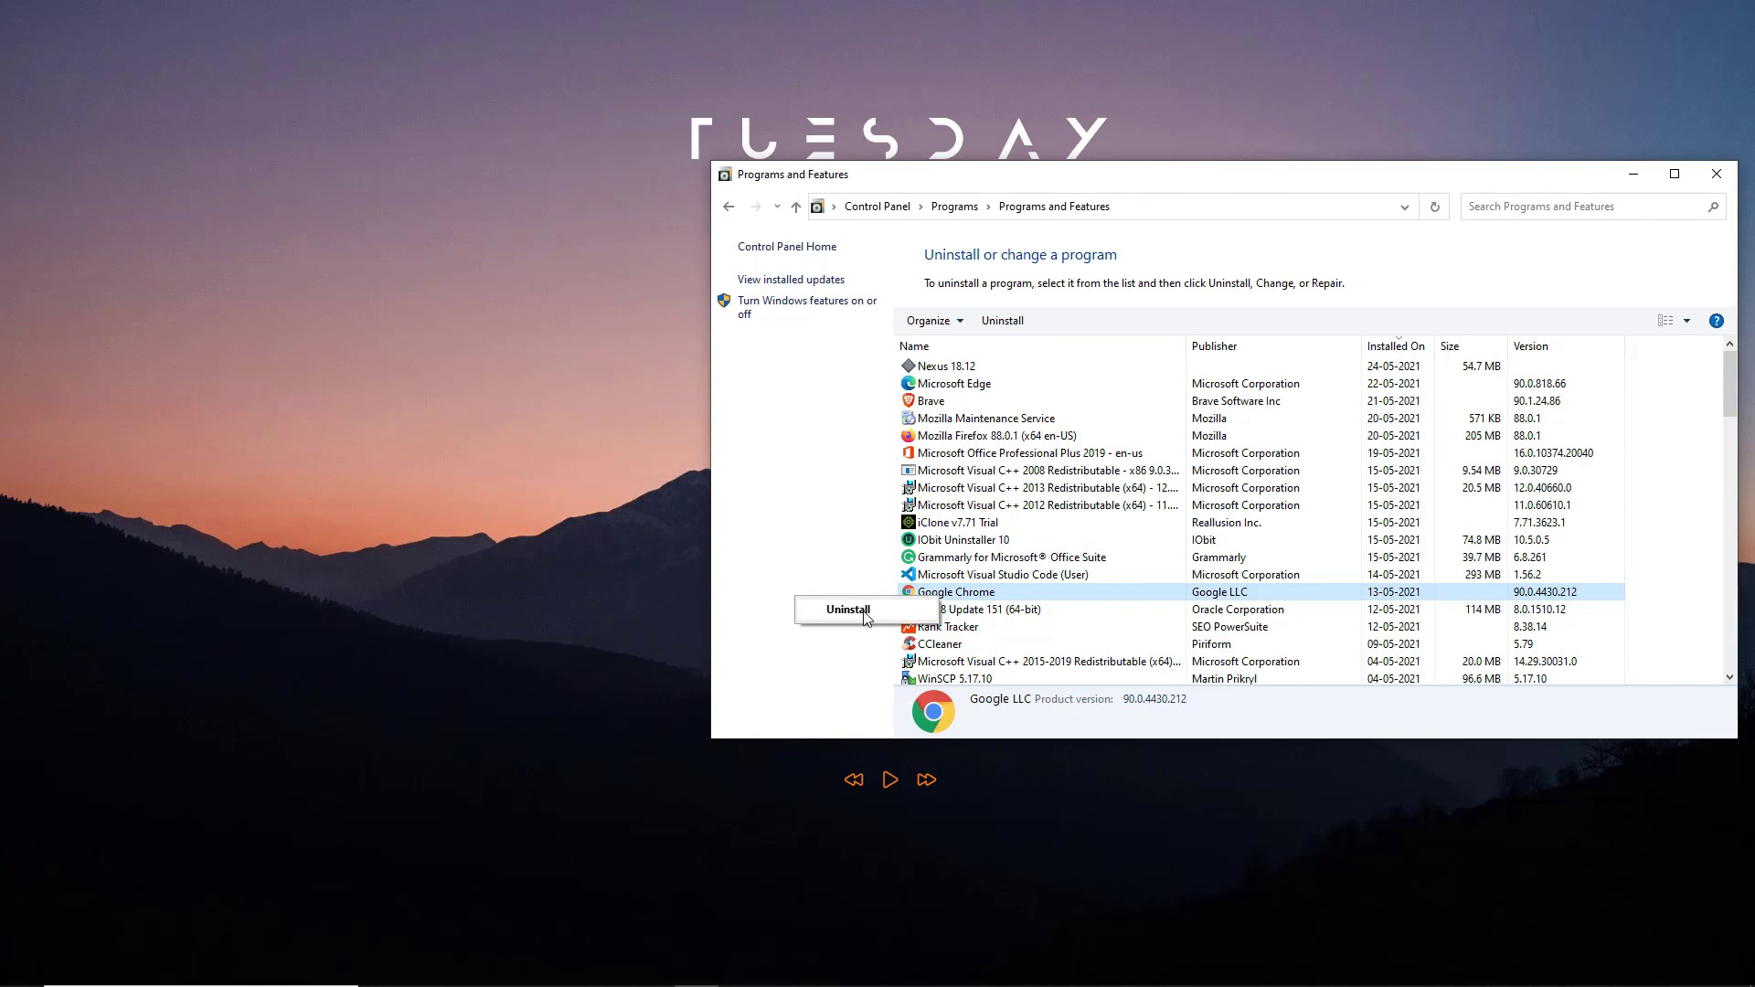
left_click(1717, 173)
left_click(1717, 174)
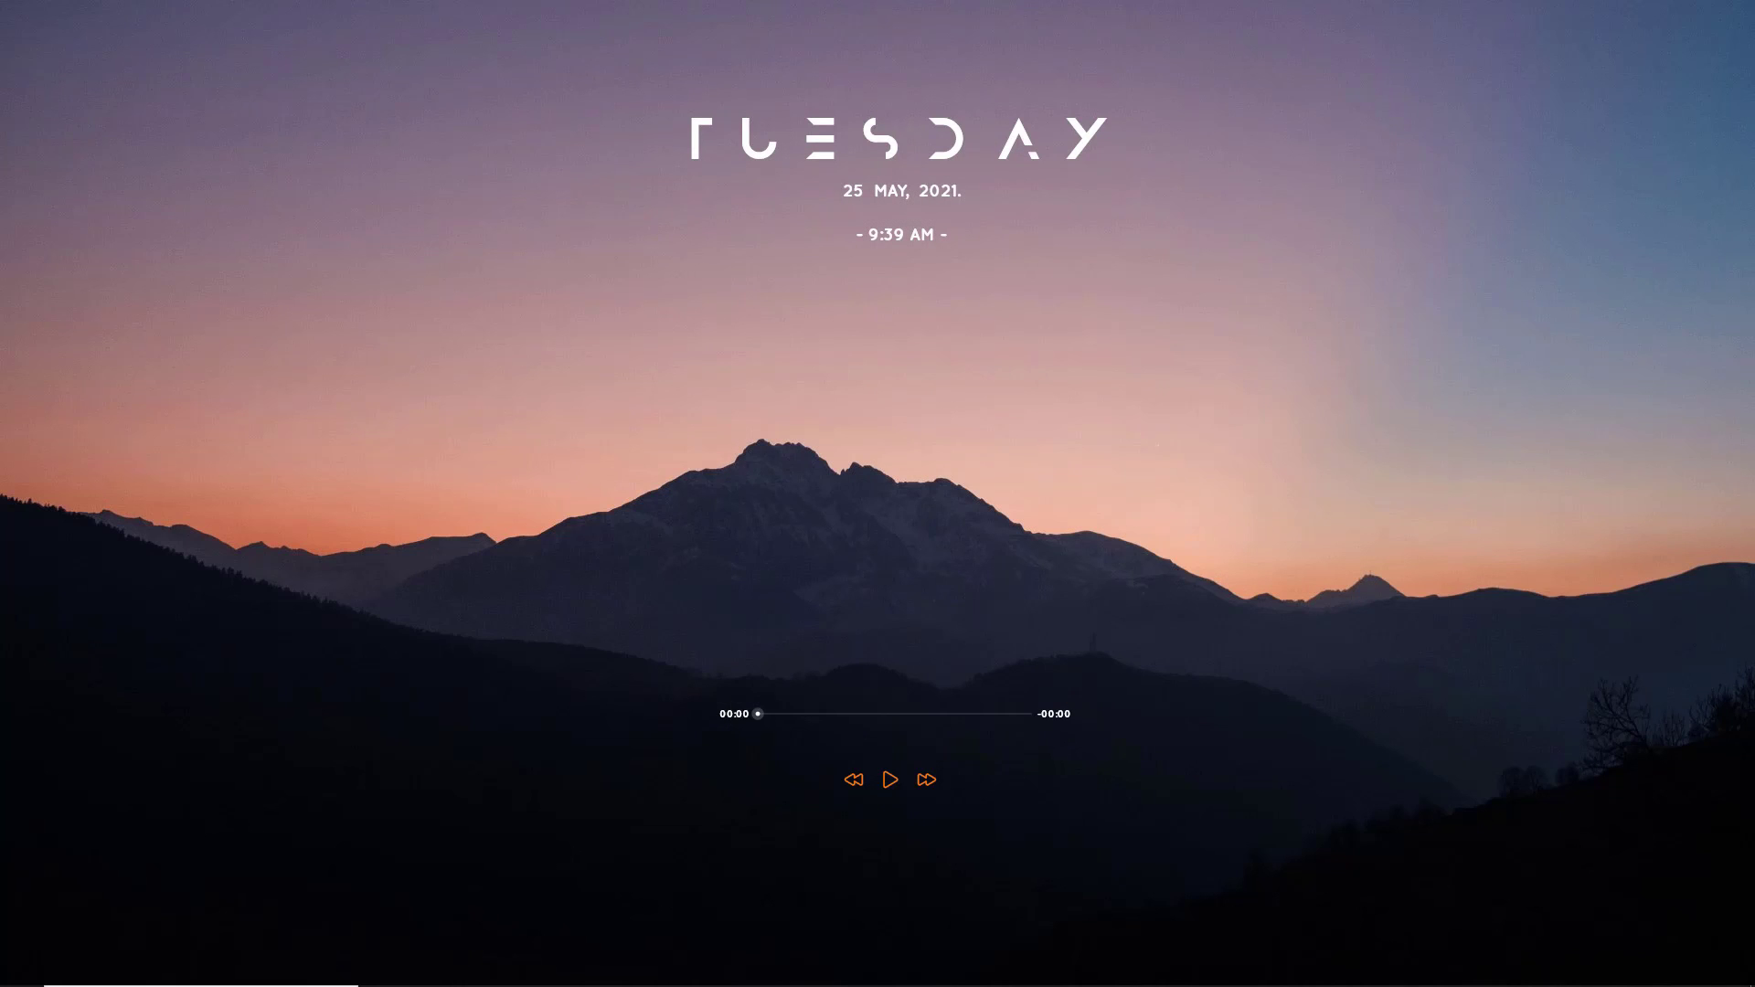
mouse_move(379, 983)
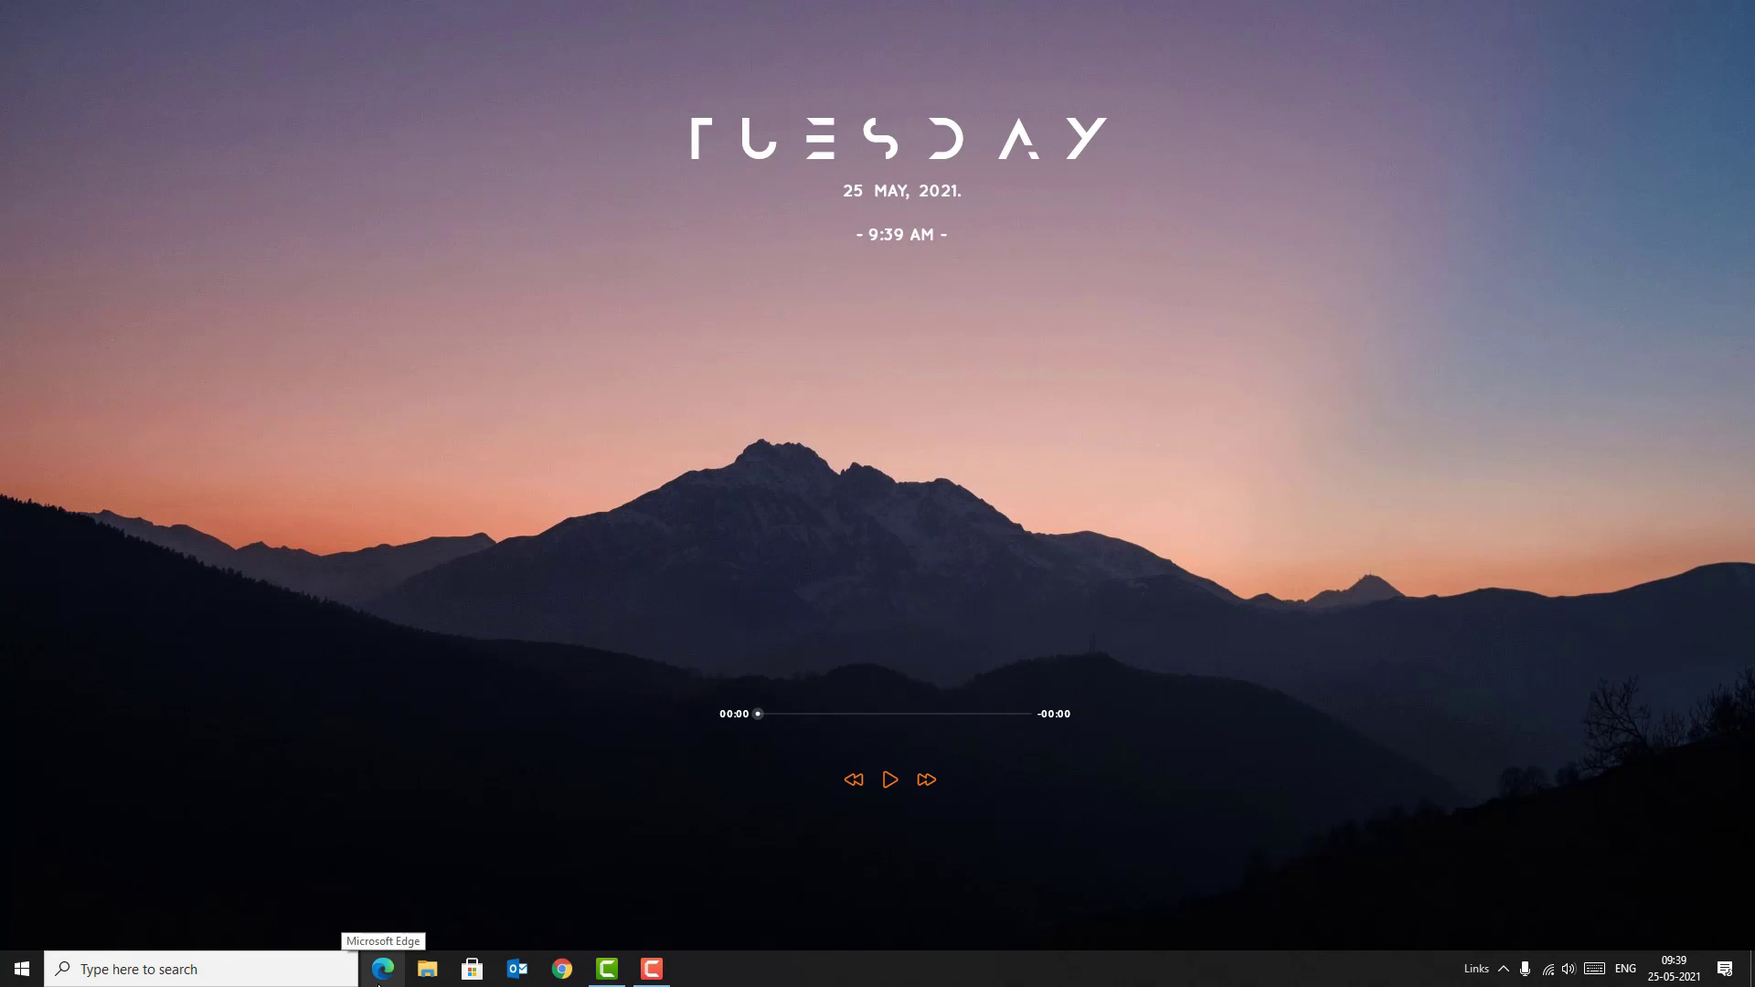